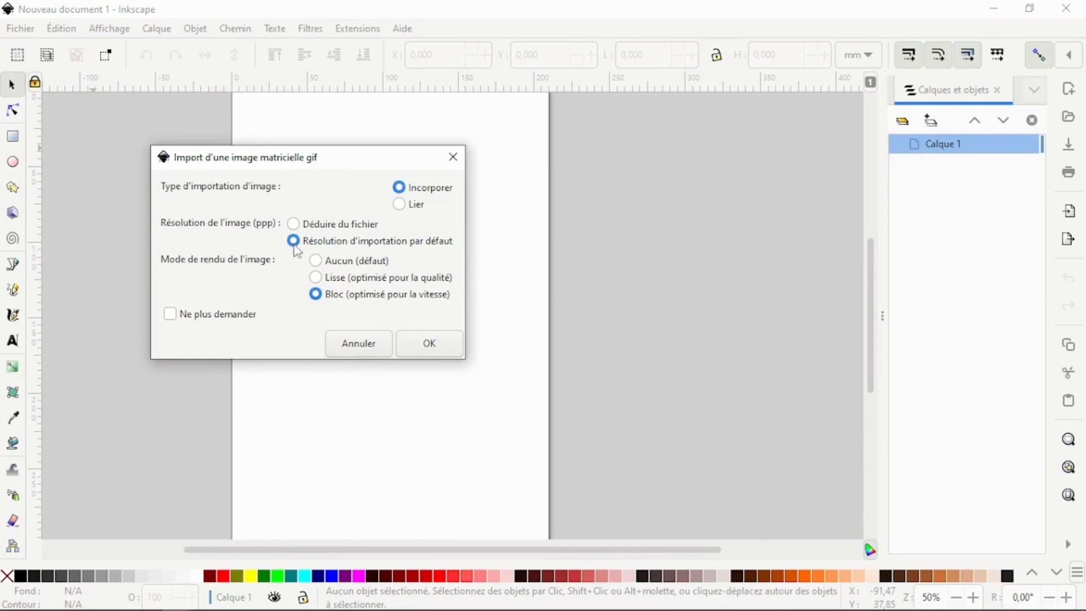
Import the pencil GIF as an embedded image and scale it proportionally to about 169 by 226 mm within the page.
{"action": "left_click", "coordinate": [426, 352]}
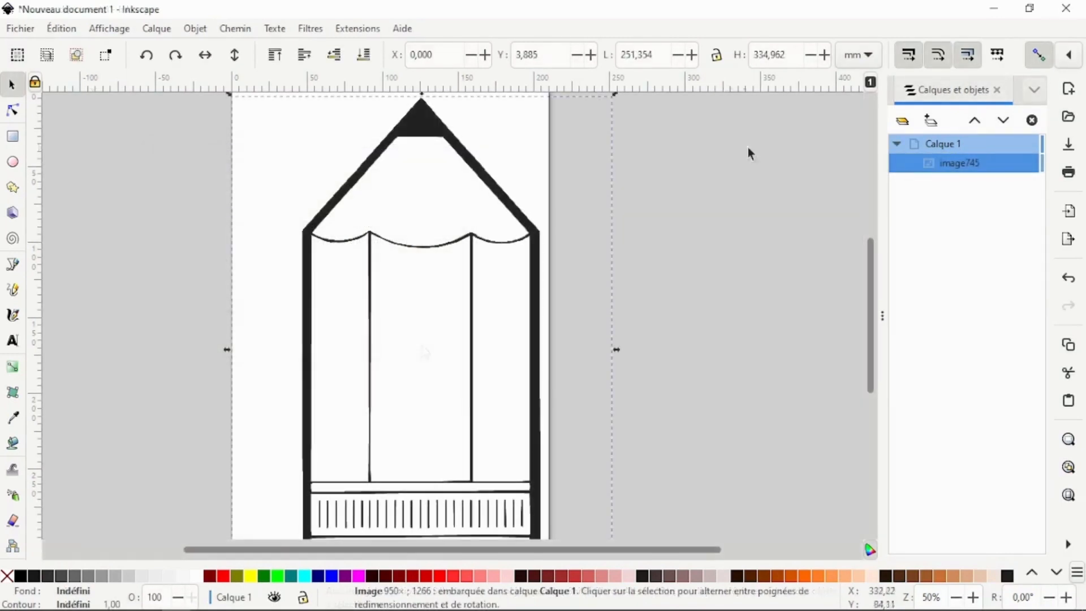
{"action": "left_click", "coordinate": [716, 55]}
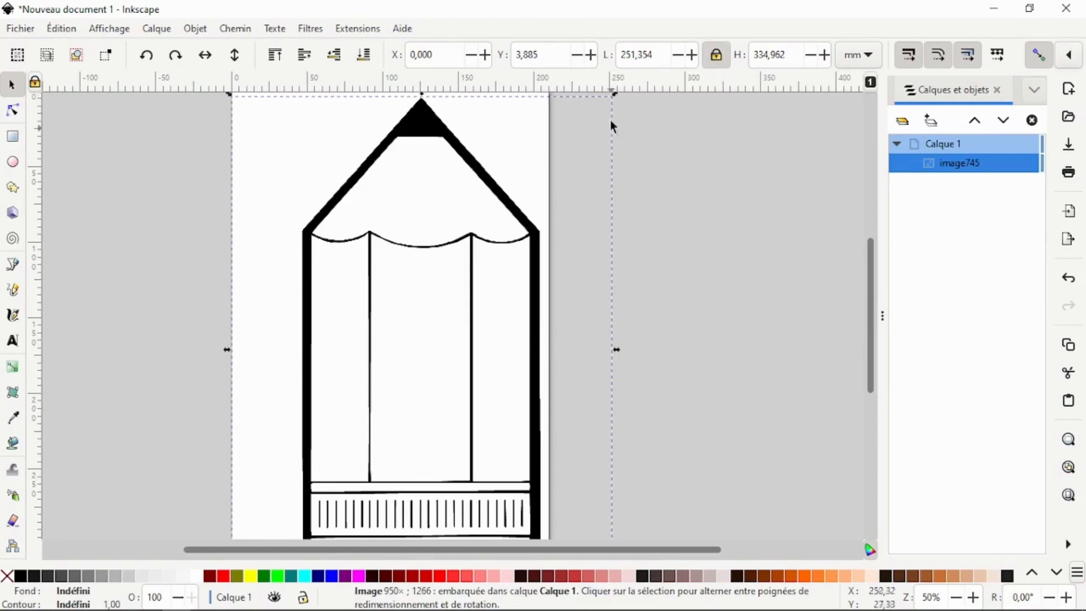
{"action": "left_click_drag", "start_coordinate": [616, 95], "coordinate": [492, 224]}
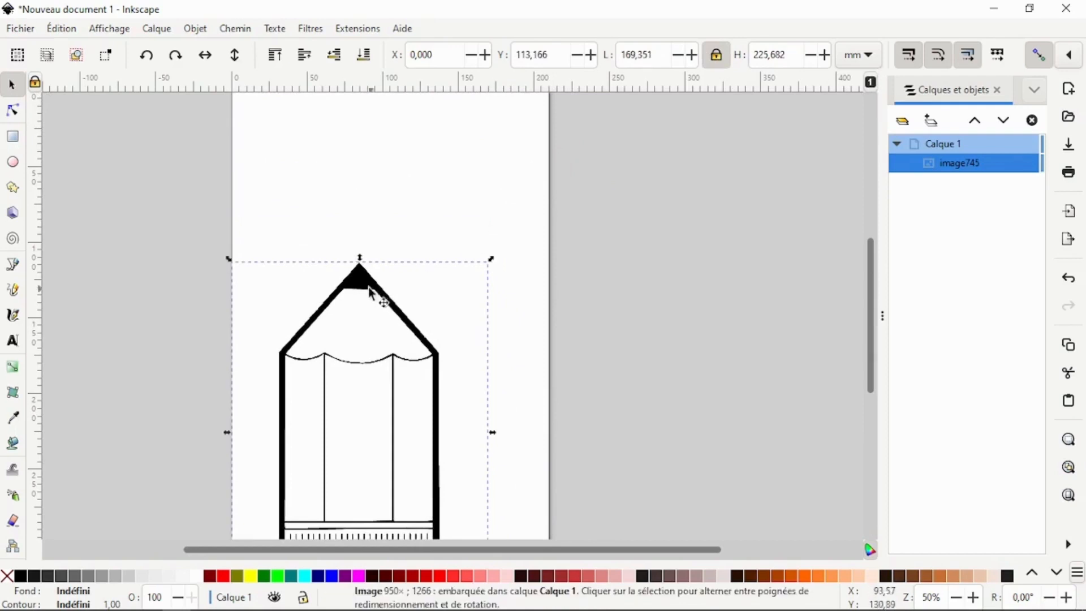
{"action": "mouse_move", "coordinate": [404, 280]}
{"action": "left_mouse_down"}
{"action": "mouse_move", "coordinate": [441, 215]}
{"action": "mouse_move", "coordinate": [423, 171]}
{"action": "left_mouse_up"}
{"action": "left_click", "coordinate": [629, 200]}
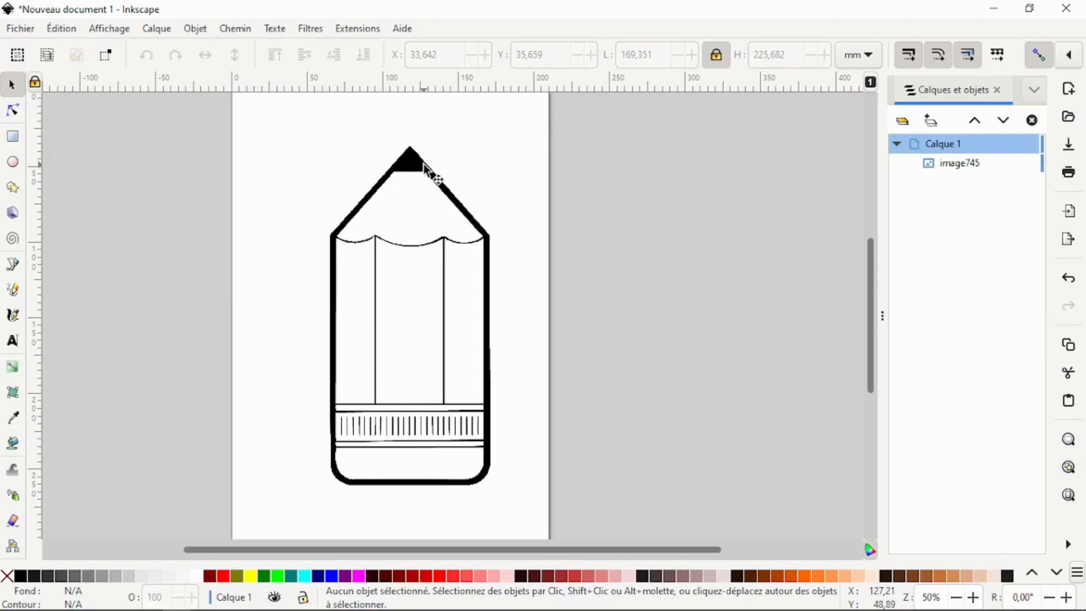
Create a bitmap copy of the pencil image and place it beside the original, past the page's right edge.
{"action": "mouse_move", "coordinate": [1004, 177]}
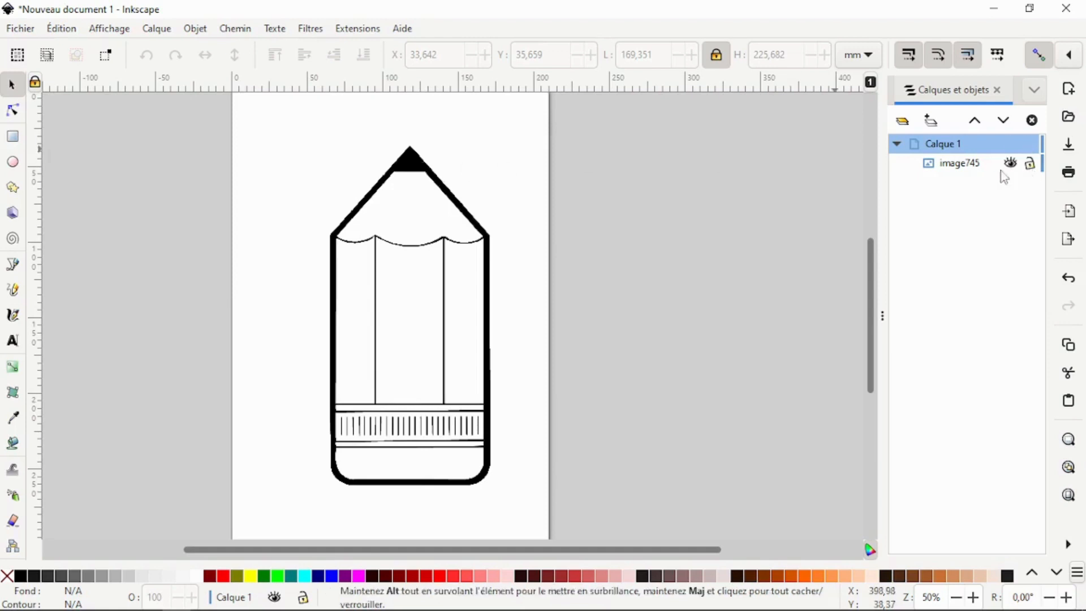
{"action": "left_click", "coordinate": [957, 166]}
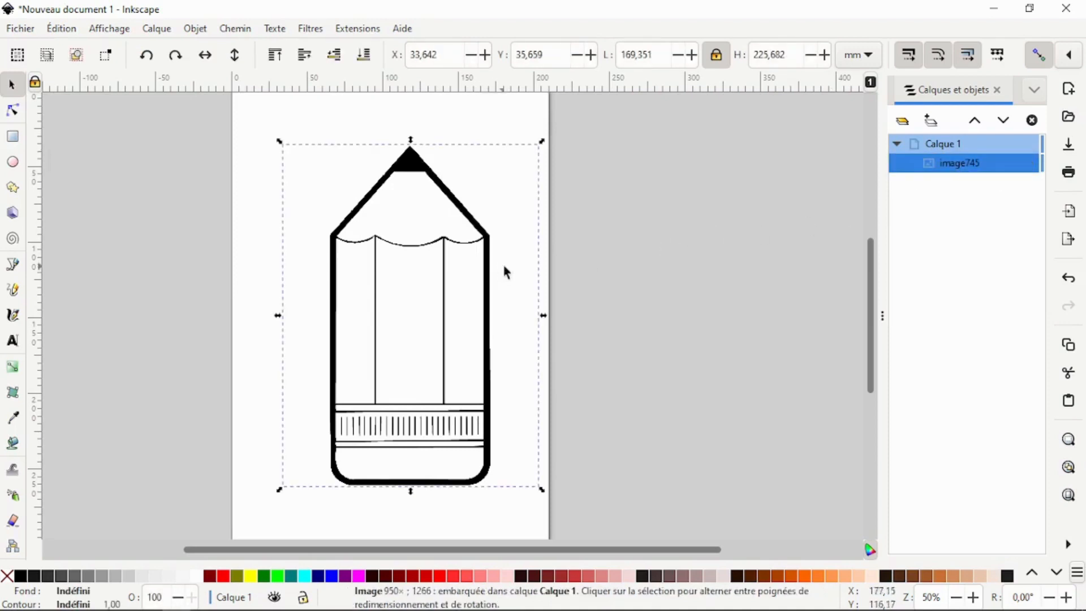
{"action": "left_click", "coordinate": [56, 32]}
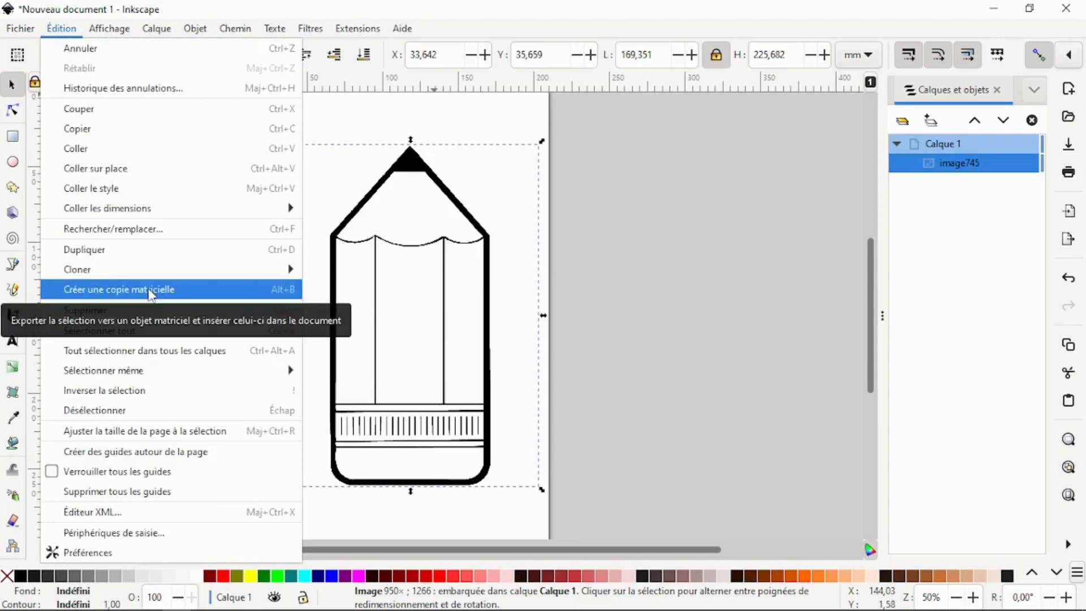
{"action": "left_click", "coordinate": [152, 292]}
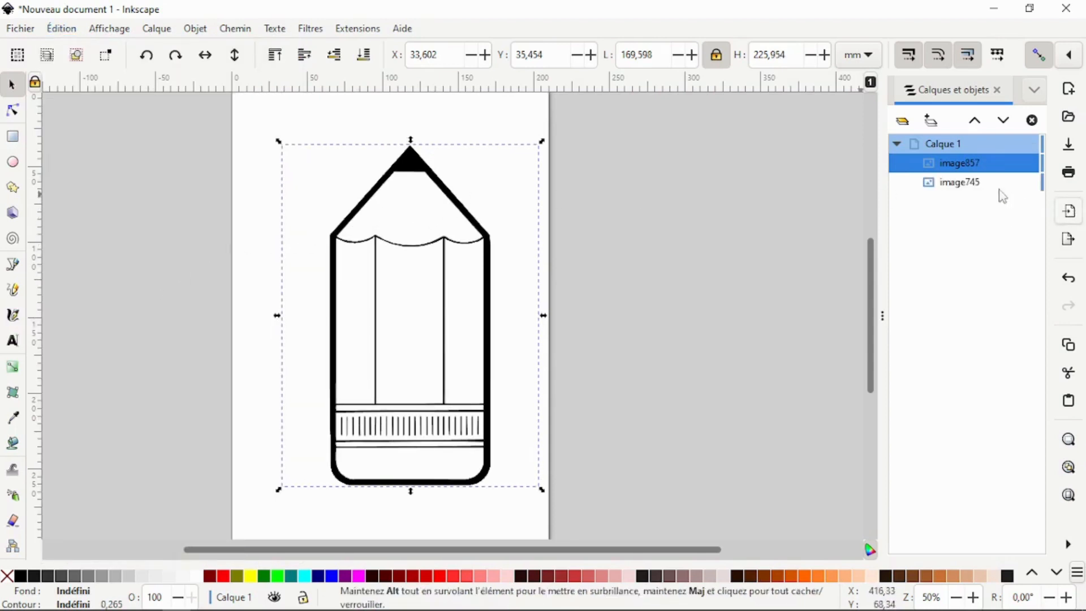
{"action": "mouse_move", "coordinate": [987, 172]}
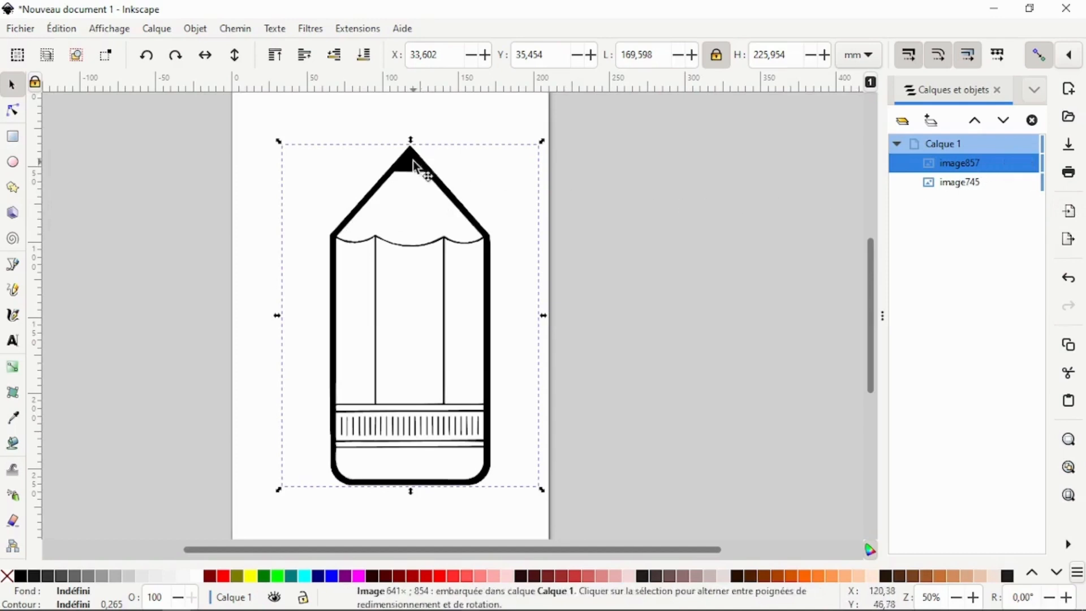
{"action": "mouse_move", "coordinate": [419, 169]}
{"action": "left_mouse_down"}
{"action": "mouse_move", "coordinate": [532, 172]}
{"action": "mouse_move", "coordinate": [698, 153]}
{"action": "left_mouse_up"}
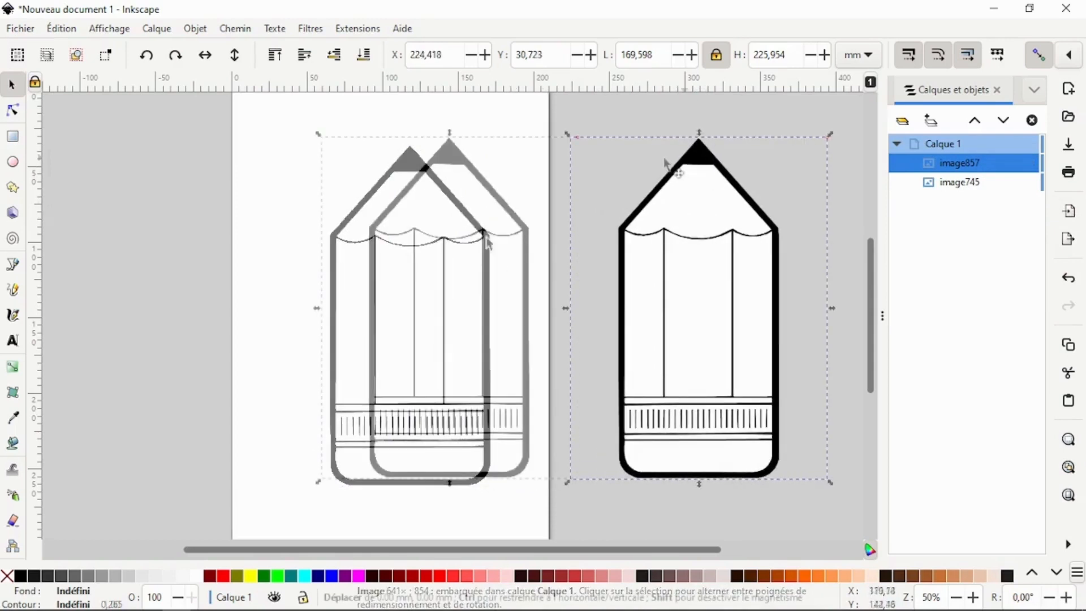
{"action": "left_click_drag", "start_coordinate": [695, 158], "coordinate": [657, 159]}
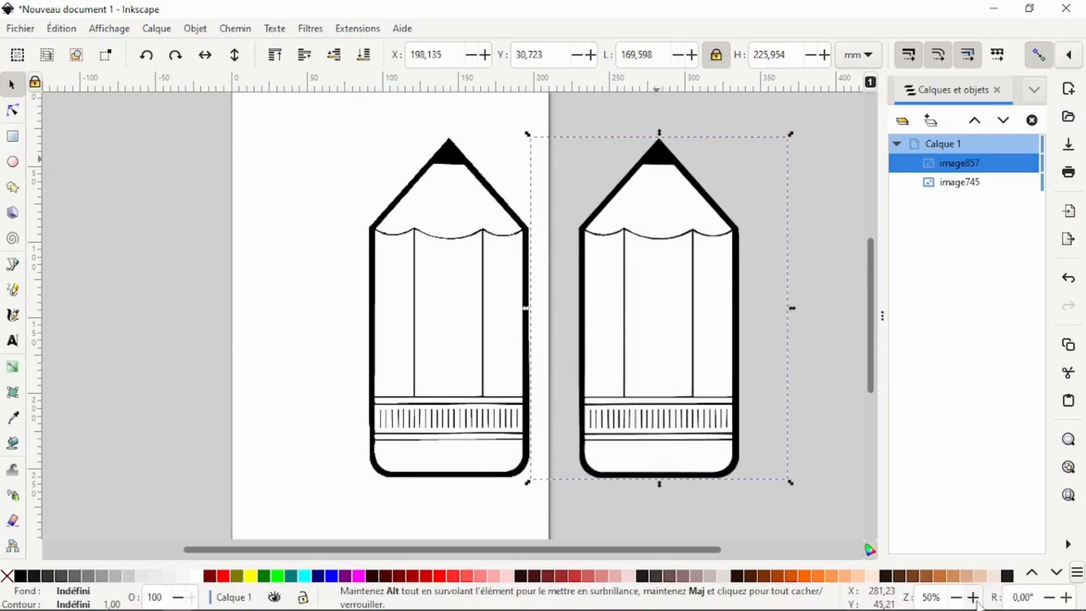
Delete the original imported pencil image and move the bitmap copy onto the page.
{"action": "left_click", "coordinate": [973, 598]}
{"action": "left_click", "coordinate": [973, 598]}
{"action": "left_click", "coordinate": [973, 598]}
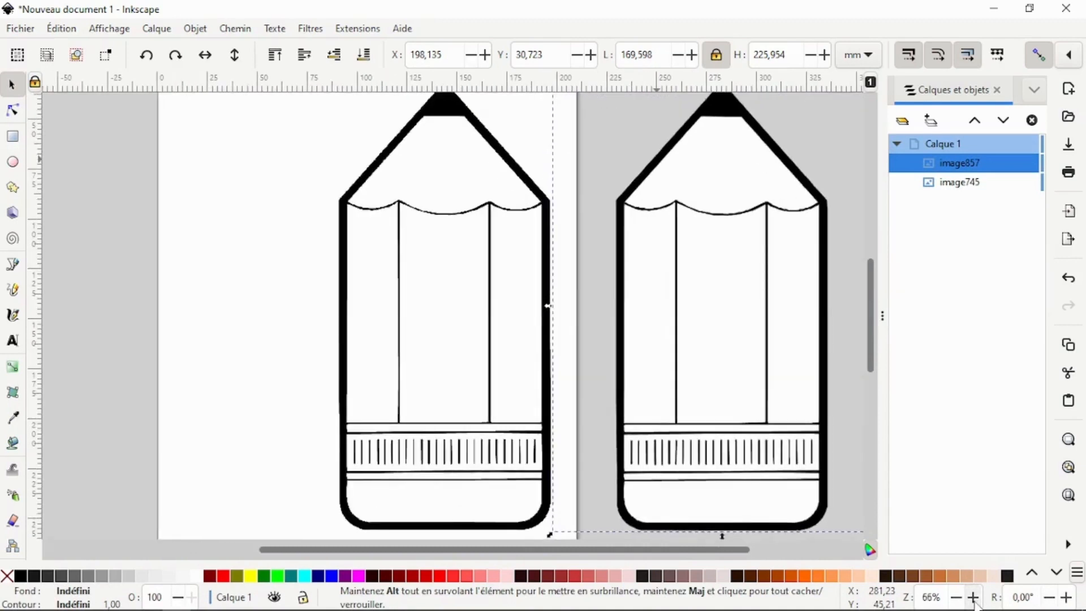
{"action": "left_click", "coordinate": [973, 597]}
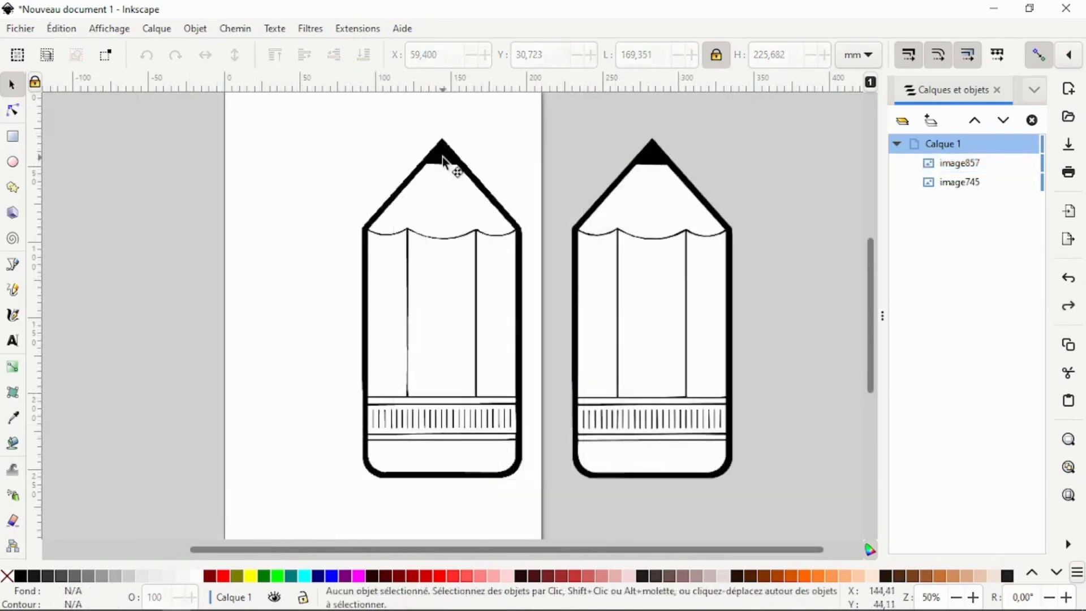
{"action": "mouse_move", "coordinate": [442, 163]}
{"action": "left_mouse_down"}
{"action": "mouse_move", "coordinate": [373, 176]}
{"action": "mouse_move", "coordinate": [169, 171]}
{"action": "left_mouse_up"}
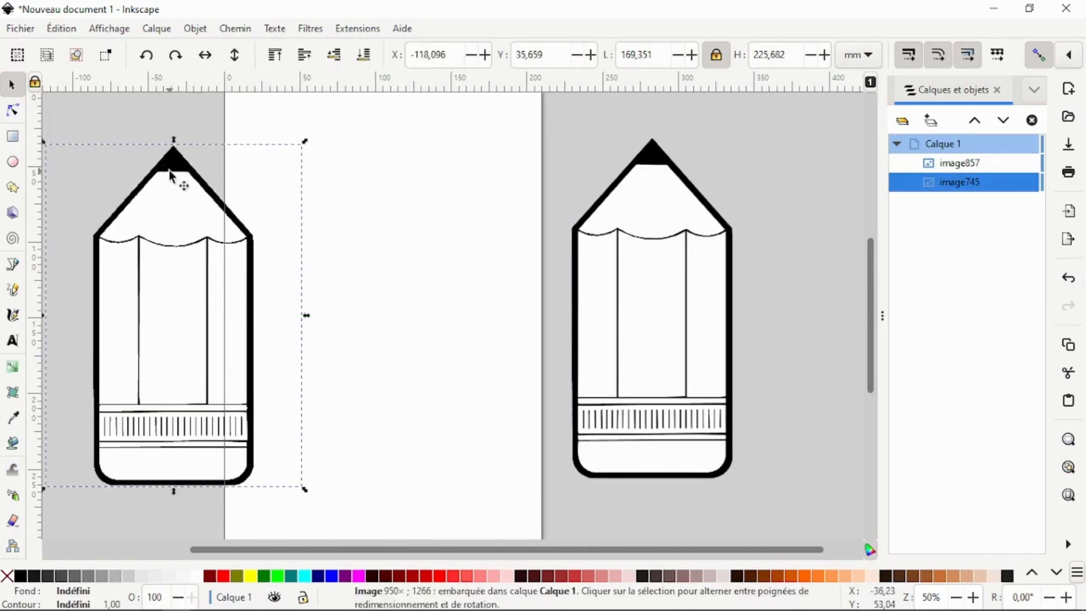
{"action": "right_click", "coordinate": [170, 171]}
{"action": "left_click", "coordinate": [200, 268]}
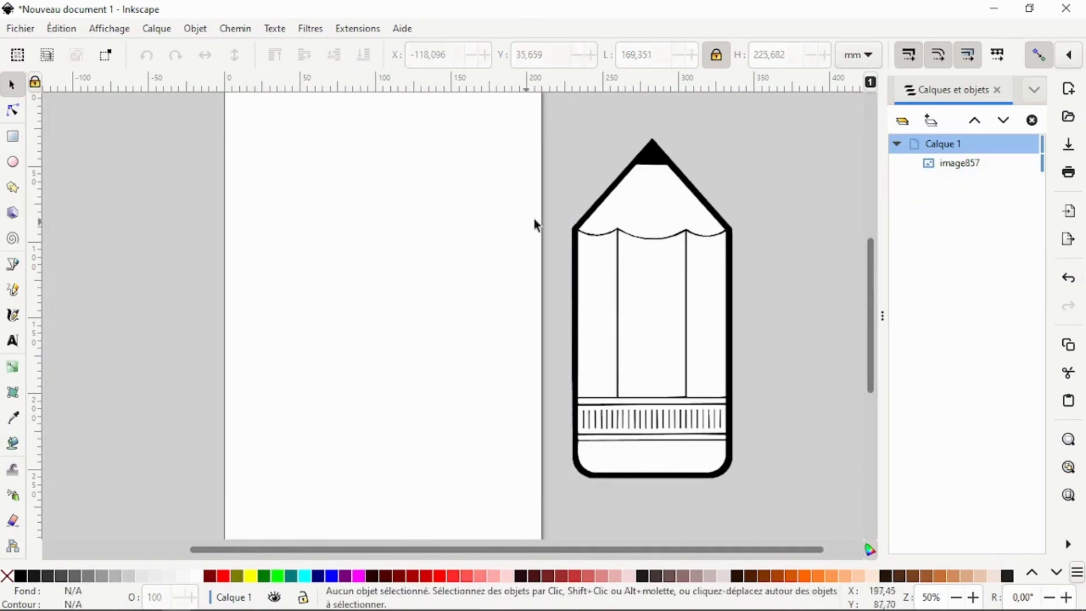
{"action": "mouse_move", "coordinate": [664, 169]}
{"action": "left_mouse_down"}
{"action": "mouse_move", "coordinate": [490, 217]}
{"action": "mouse_move", "coordinate": [370, 213]}
{"action": "mouse_move", "coordinate": [365, 194]}
{"action": "mouse_move", "coordinate": [388, 174]}
{"action": "left_mouse_up"}
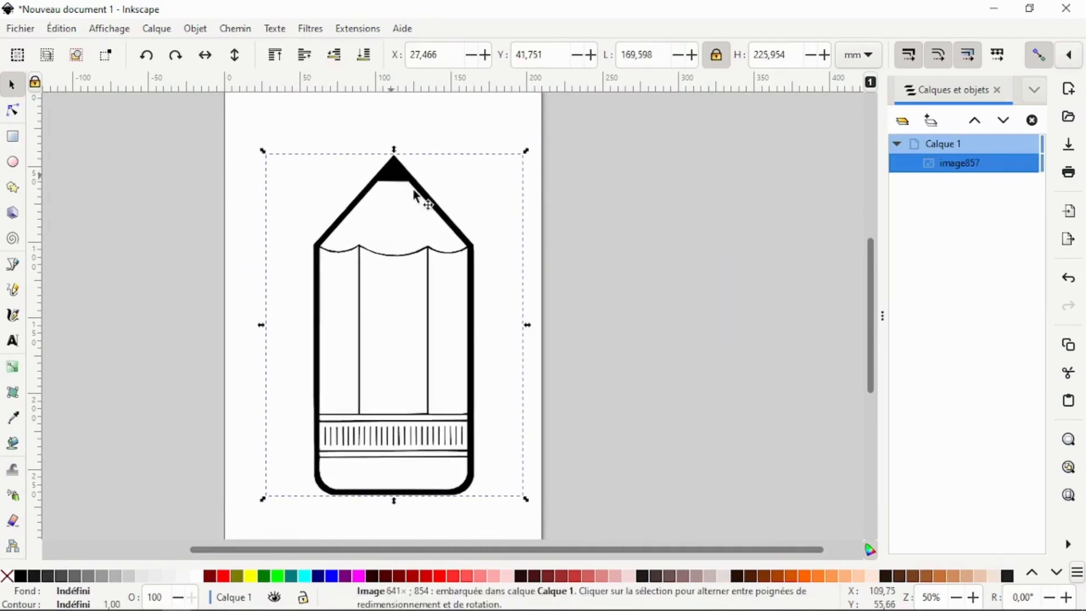
Trace the pencil bitmap in a single pass by brightness threshold 0,450, with speckles 2, smooth corners 1,00 and optimize 0,200.
{"action": "left_click", "coordinate": [609, 257]}
{"action": "mouse_move", "coordinate": [254, 130]}
{"action": "left_mouse_down"}
{"action": "mouse_move", "coordinate": [405, 141]}
{"action": "mouse_move", "coordinate": [507, 334]}
{"action": "mouse_move", "coordinate": [521, 525]}
{"action": "left_mouse_up"}
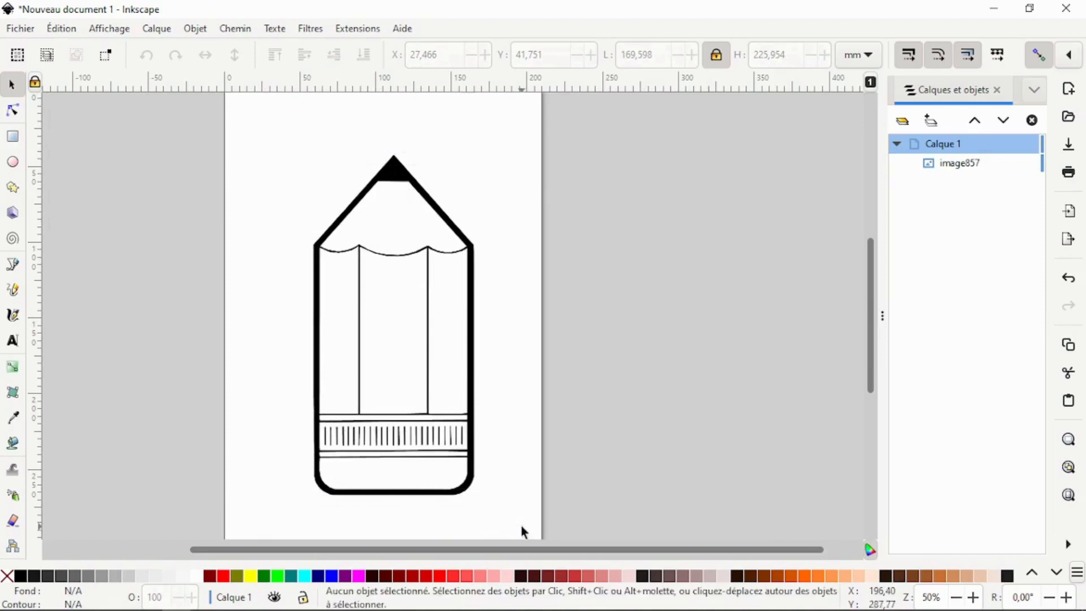
{"action": "left_click", "coordinate": [398, 176]}
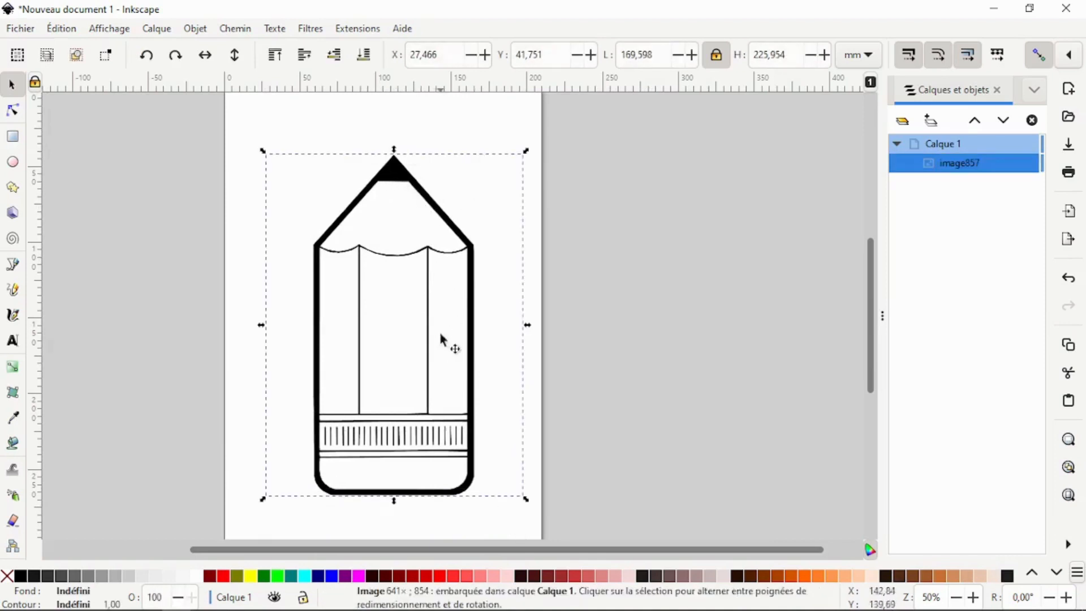
{"action": "left_click", "coordinate": [236, 30]}
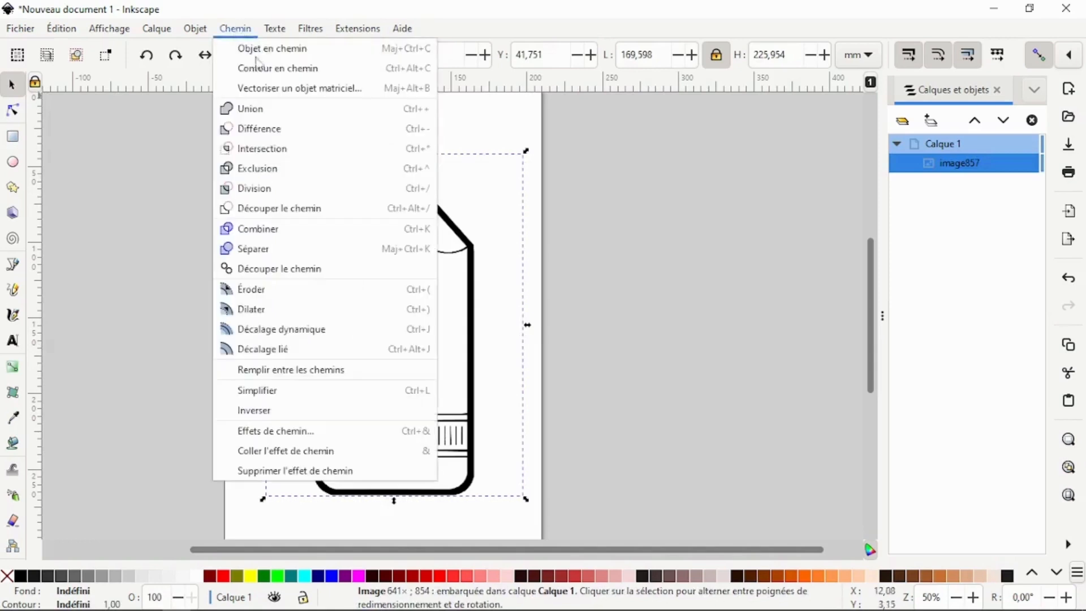
{"action": "left_click", "coordinate": [264, 90]}
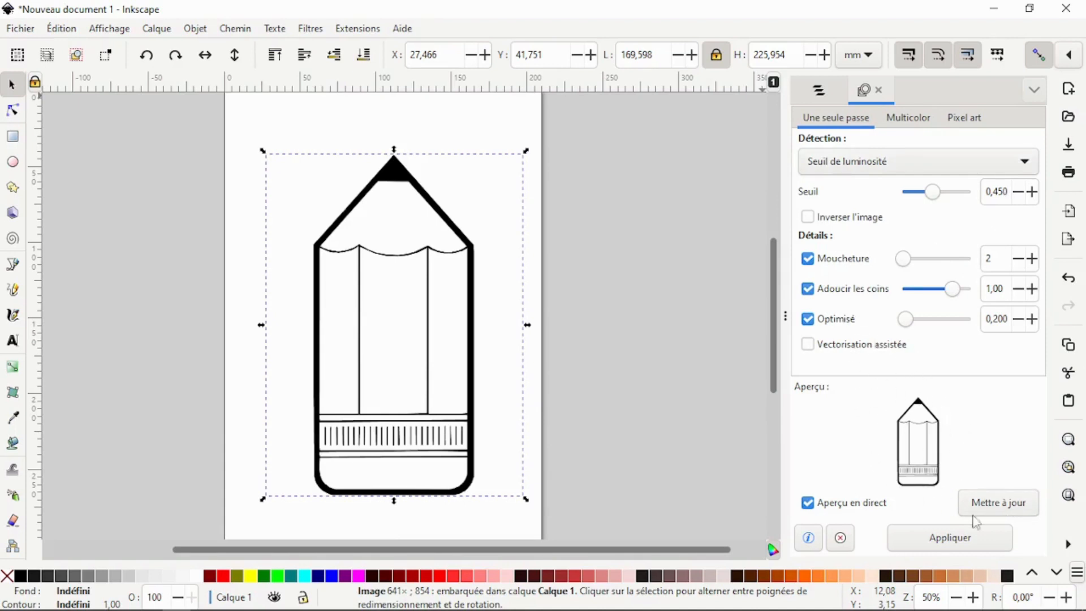
{"action": "left_click", "coordinate": [919, 544]}
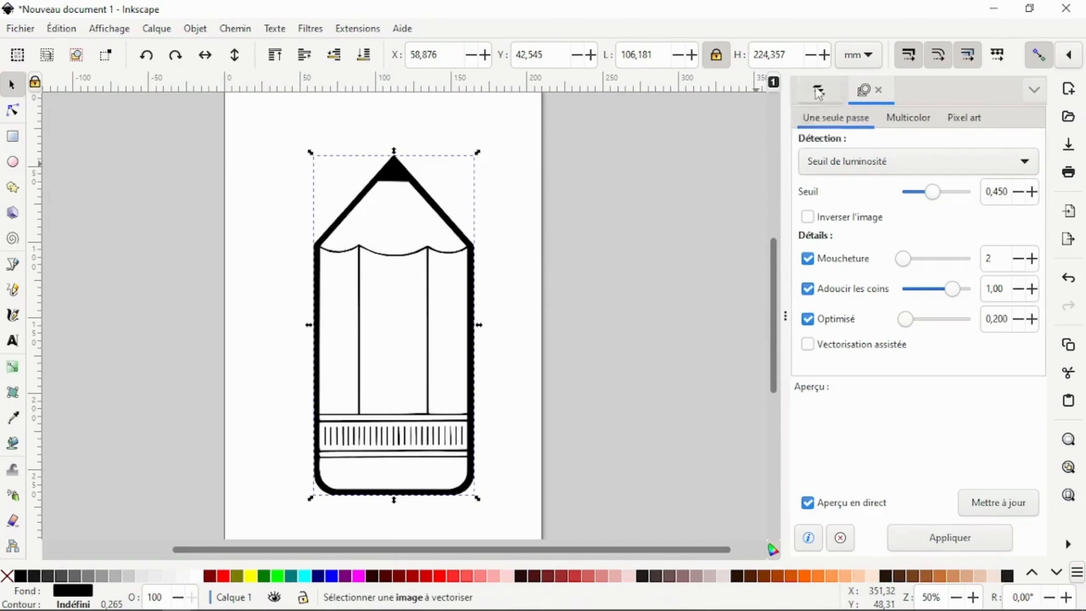
Separate the traced pencil path from its source bitmap, placing the bitmap left of the page and the path on the page.
{"action": "left_click", "coordinate": [818, 91]}
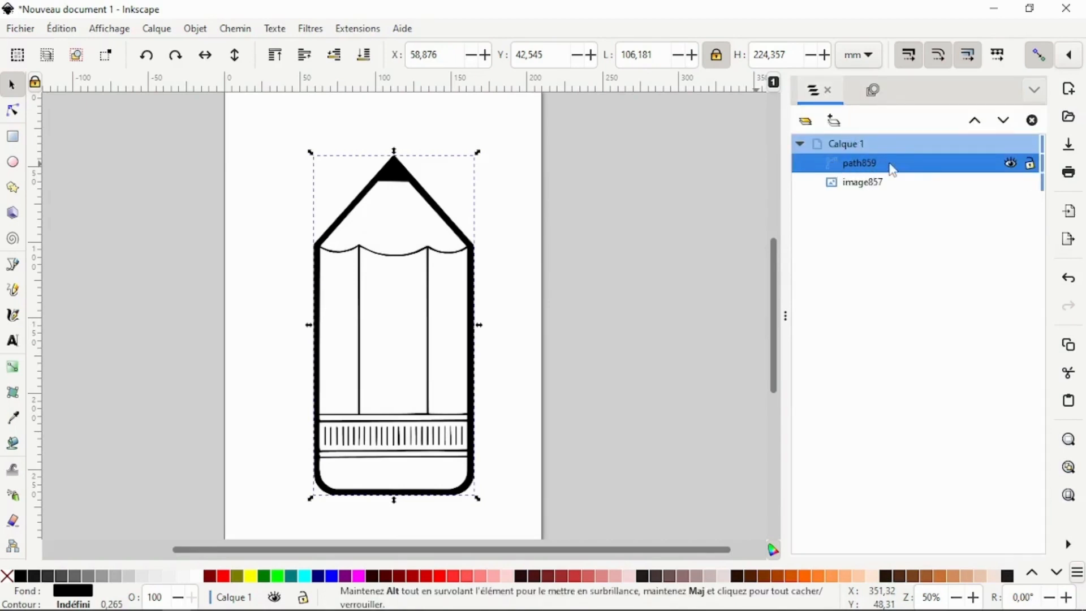
{"action": "left_click", "coordinate": [869, 165]}
{"action": "left_click", "coordinate": [868, 164]}
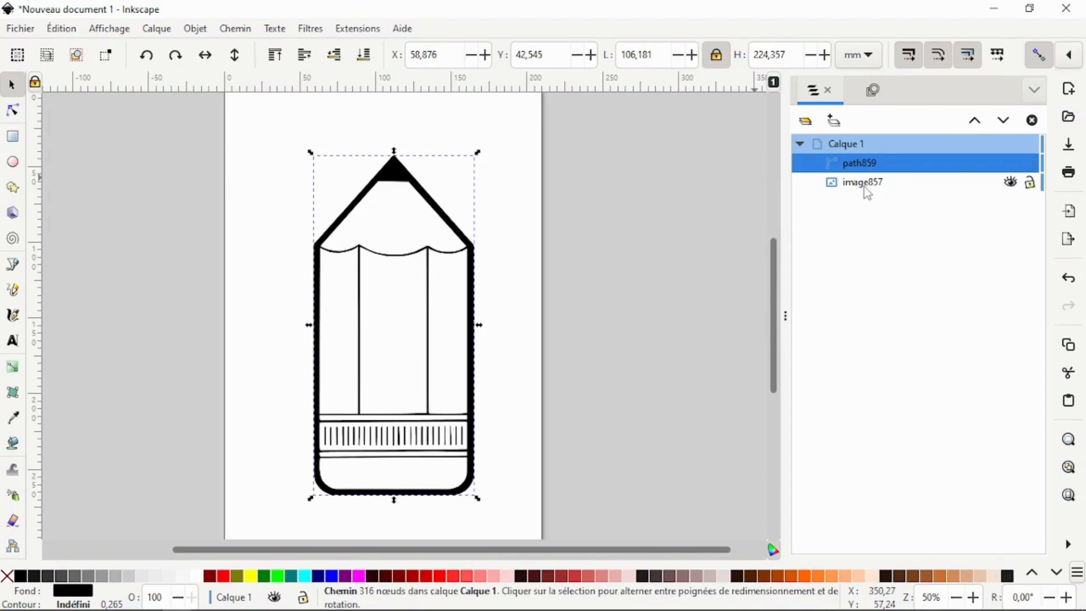
{"action": "left_click", "coordinate": [864, 186]}
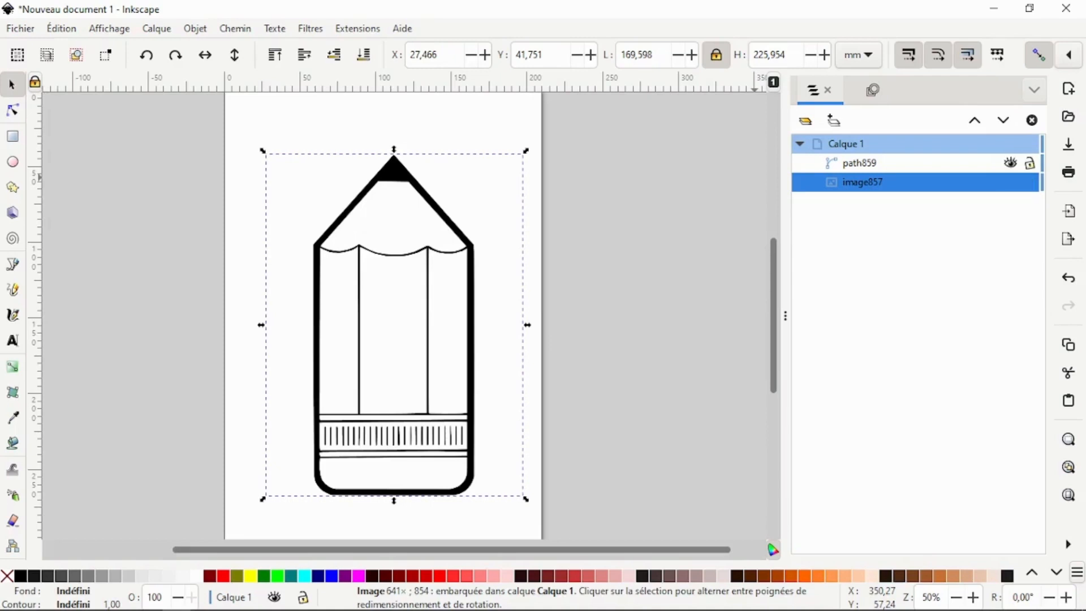
{"action": "left_click", "coordinate": [860, 162]}
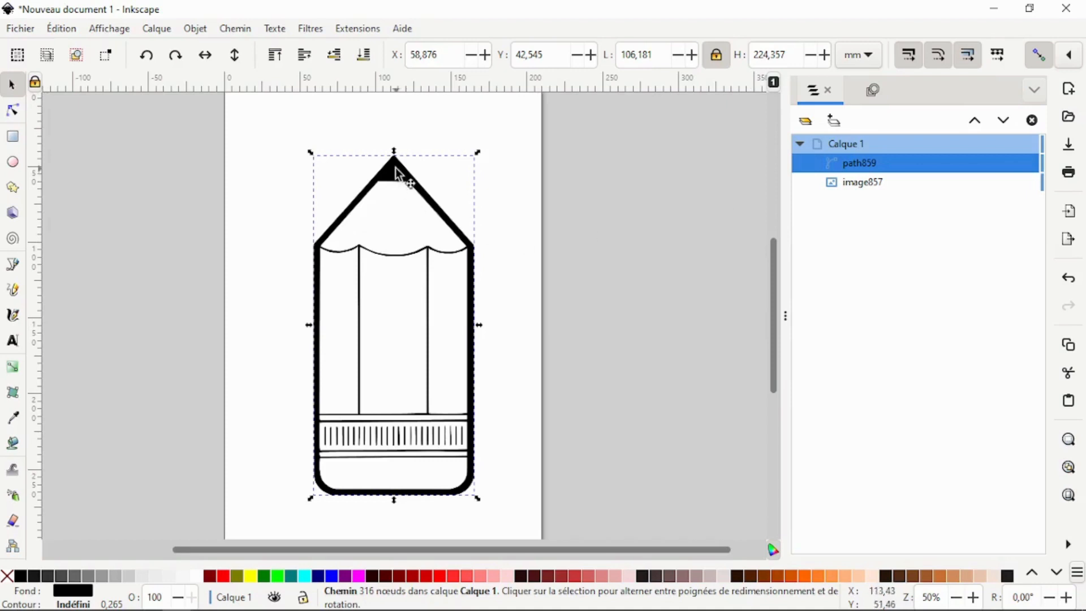
{"action": "mouse_move", "coordinate": [402, 180]}
{"action": "left_mouse_down"}
{"action": "mouse_move", "coordinate": [698, 170]}
{"action": "mouse_move", "coordinate": [545, 163]}
{"action": "mouse_move", "coordinate": [707, 177]}
{"action": "mouse_move", "coordinate": [681, 170]}
{"action": "left_mouse_up"}
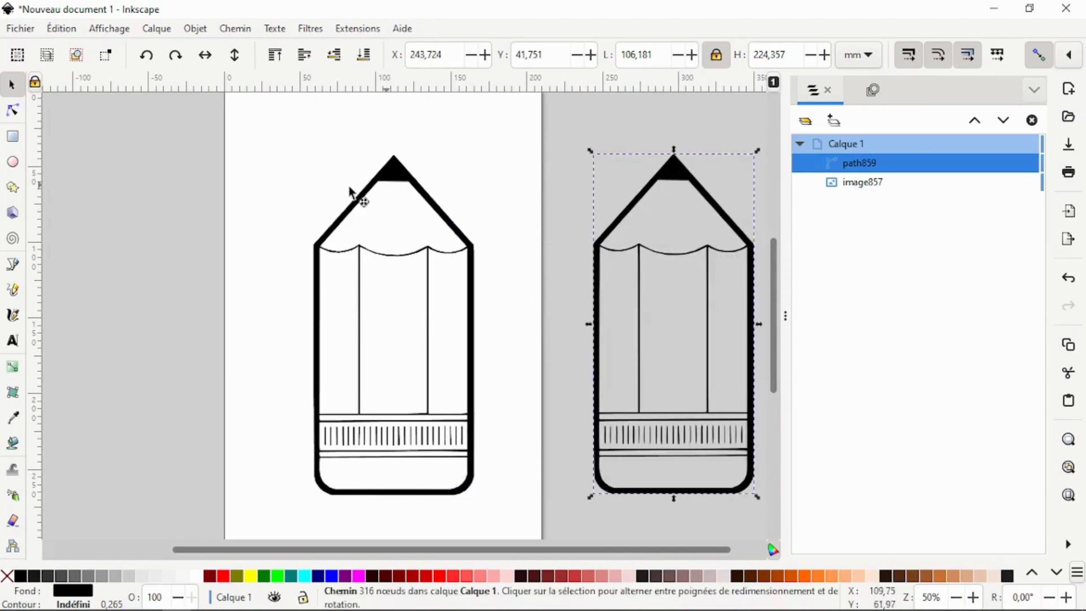
{"action": "left_click", "coordinate": [353, 192]}
{"action": "left_click_drag", "start_coordinate": [105, 223], "coordinate": [136, 169]}
{"action": "left_click", "coordinate": [577, 197]}
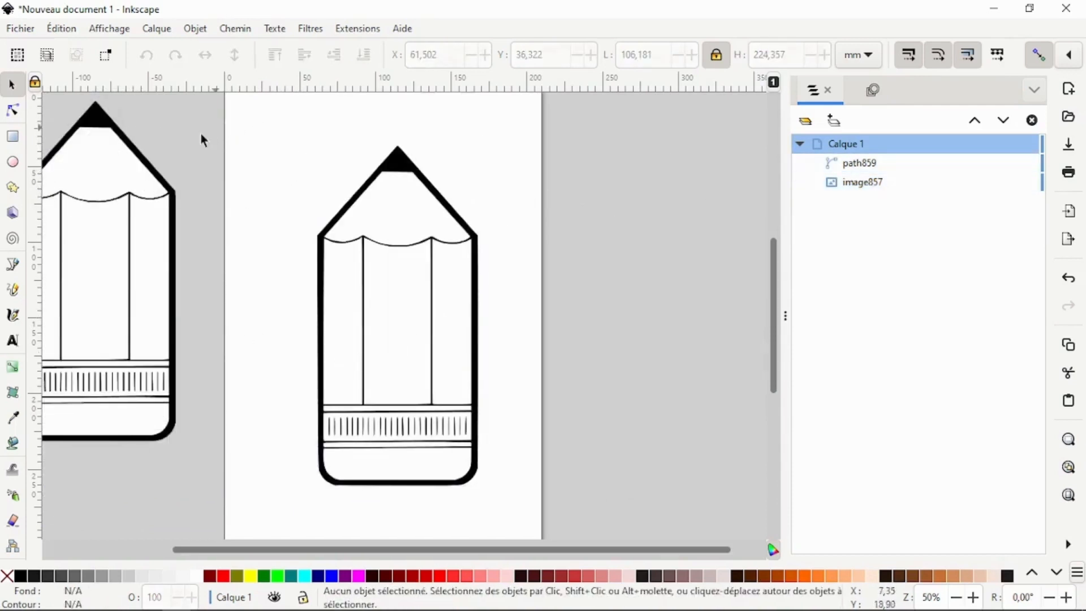
Draw a red rectangle about 163 by 258 mm on the page, covering the traced pencil path.
{"action": "left_click", "coordinate": [12, 136]}
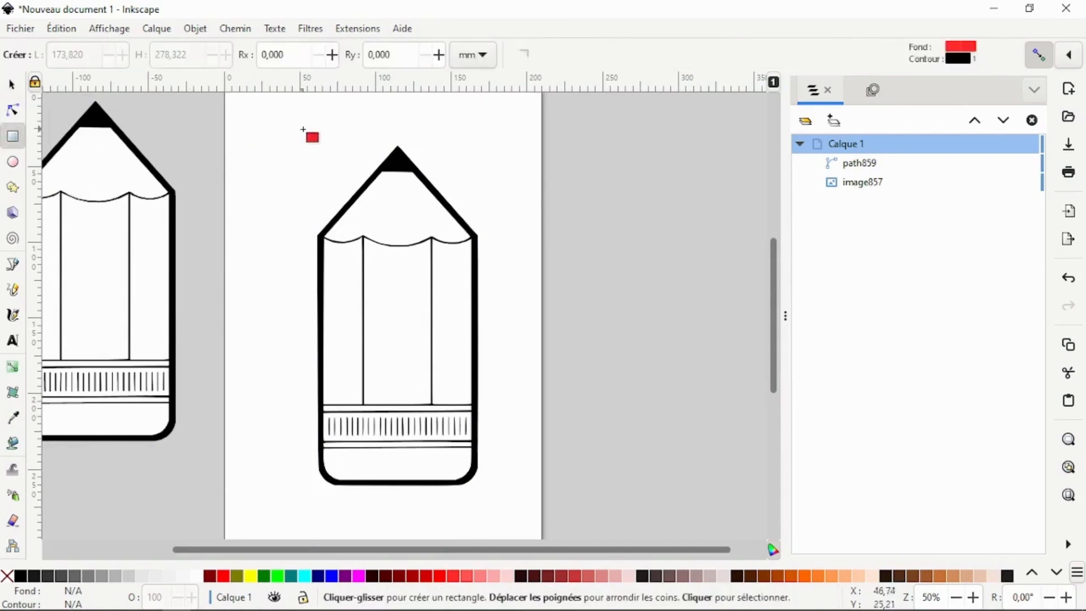
{"action": "mouse_move", "coordinate": [275, 121]}
{"action": "left_mouse_down"}
{"action": "mouse_move", "coordinate": [431, 146]}
{"action": "mouse_move", "coordinate": [519, 250]}
{"action": "mouse_move", "coordinate": [522, 512]}
{"action": "left_mouse_up"}
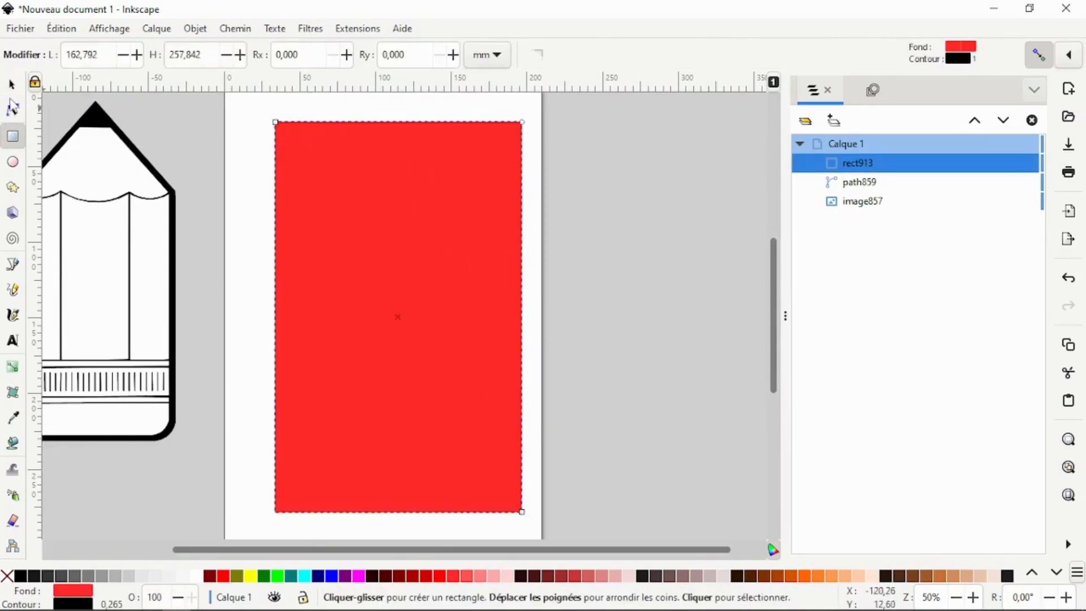
{"action": "left_click", "coordinate": [12, 87]}
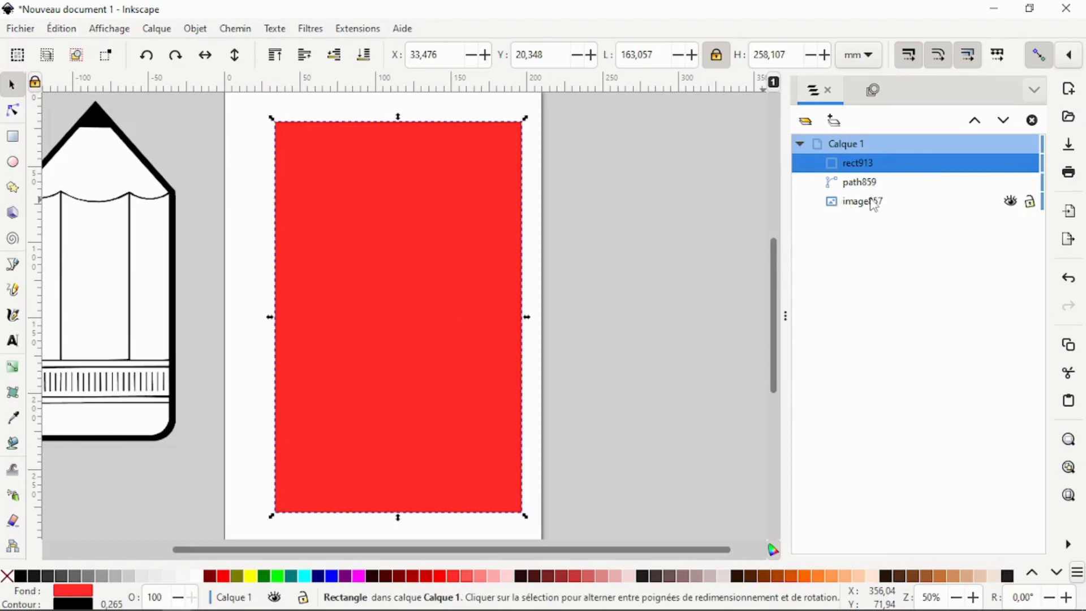
Try lowering the red rectangle to the bottom of the stacking order, and undo that change.
{"action": "left_click", "coordinate": [855, 167]}
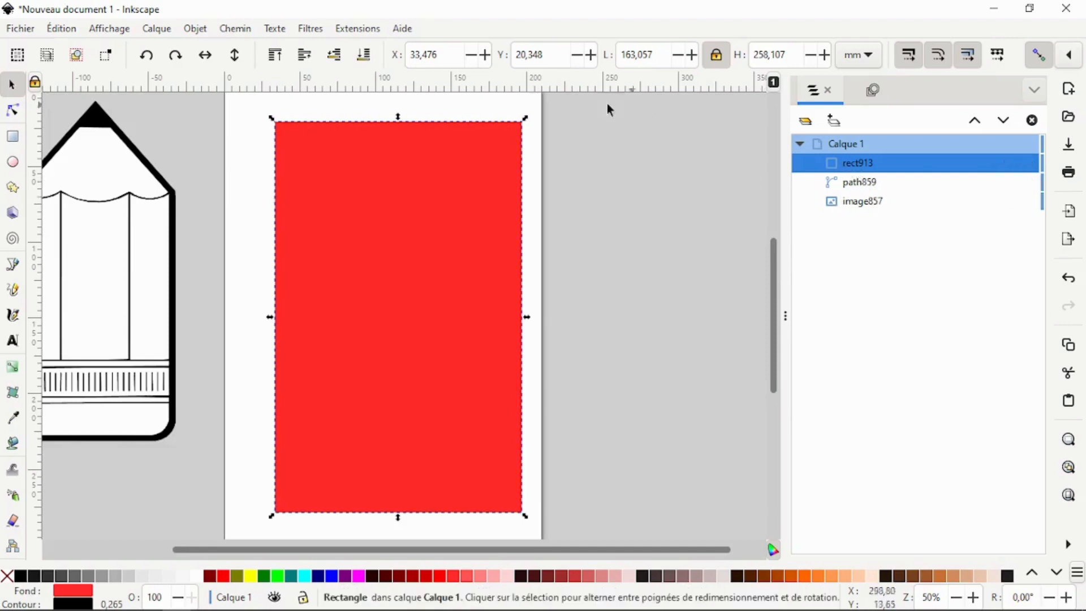
{"action": "left_click", "coordinate": [364, 56]}
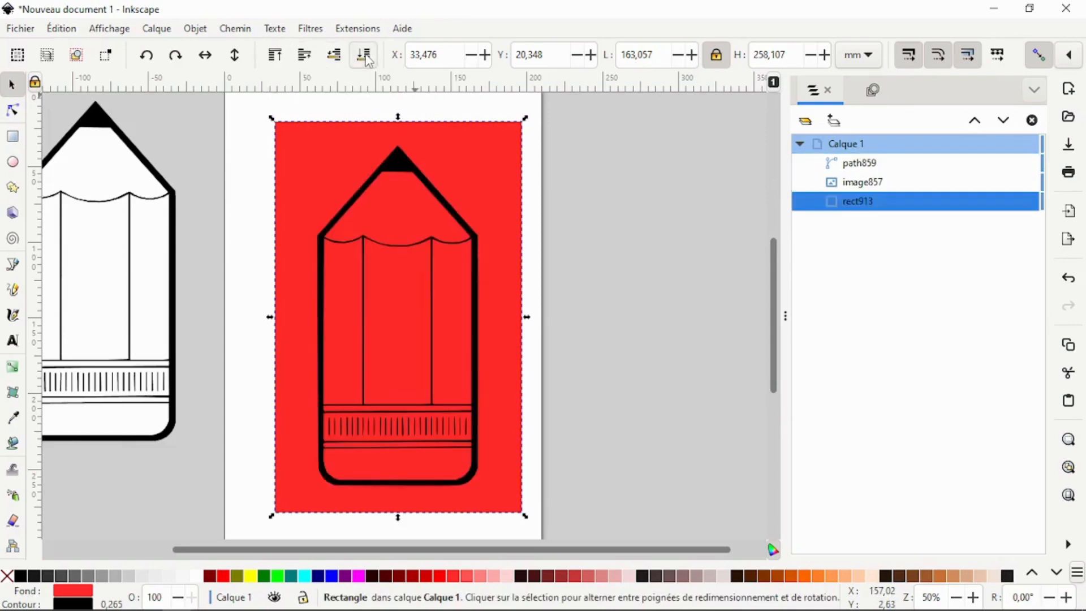
{"action": "left_click", "coordinate": [1068, 279]}
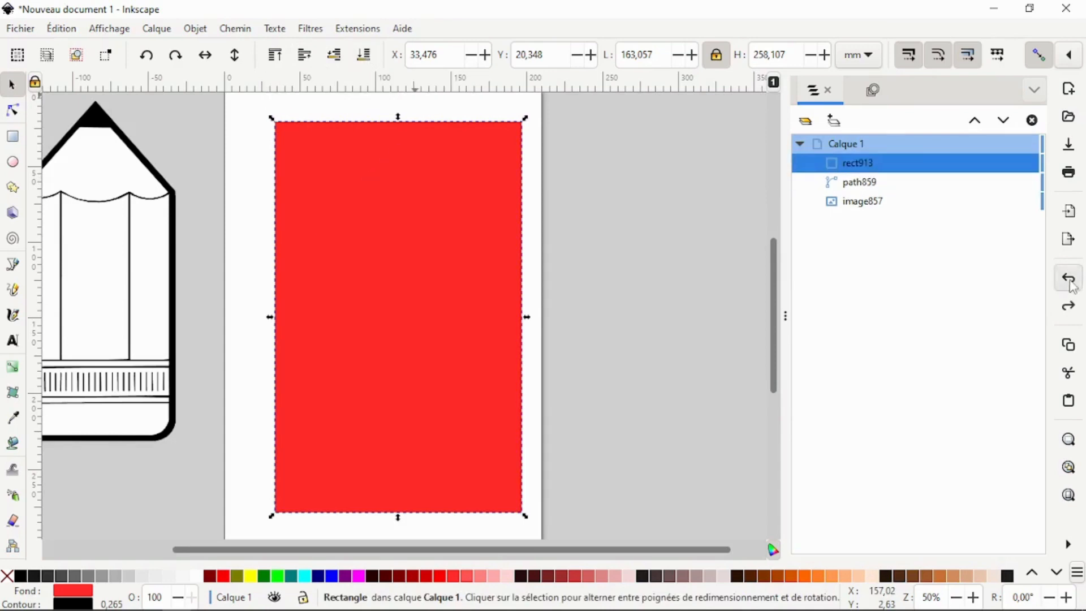
Raise the traced pencil path to the top of the stacking order, above the red rectangle.
{"action": "left_click", "coordinate": [848, 185]}
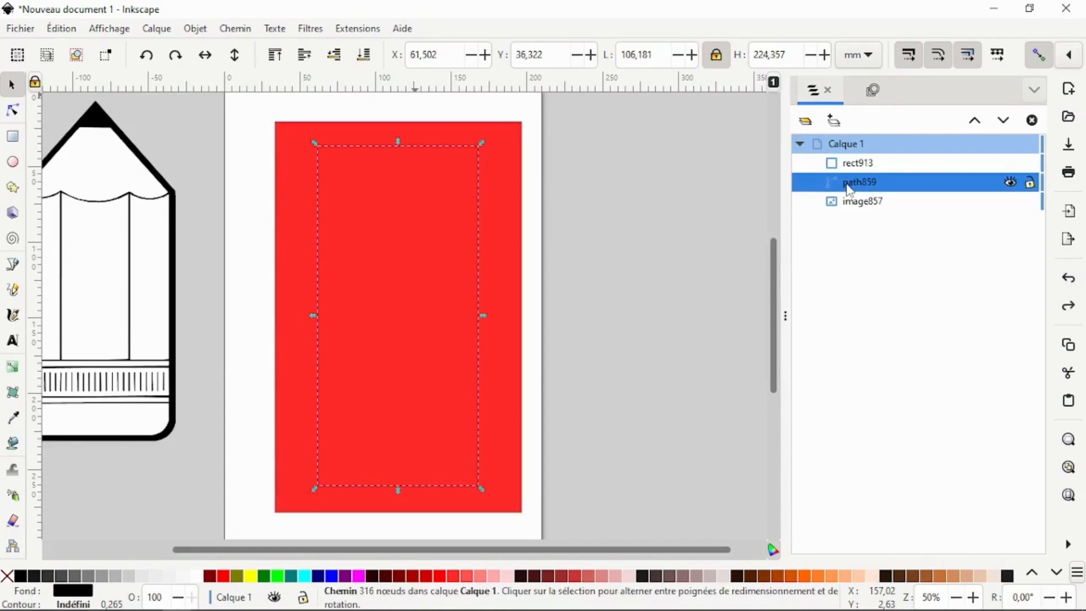
{"action": "left_click", "coordinate": [274, 57]}
{"action": "left_click", "coordinate": [619, 303]}
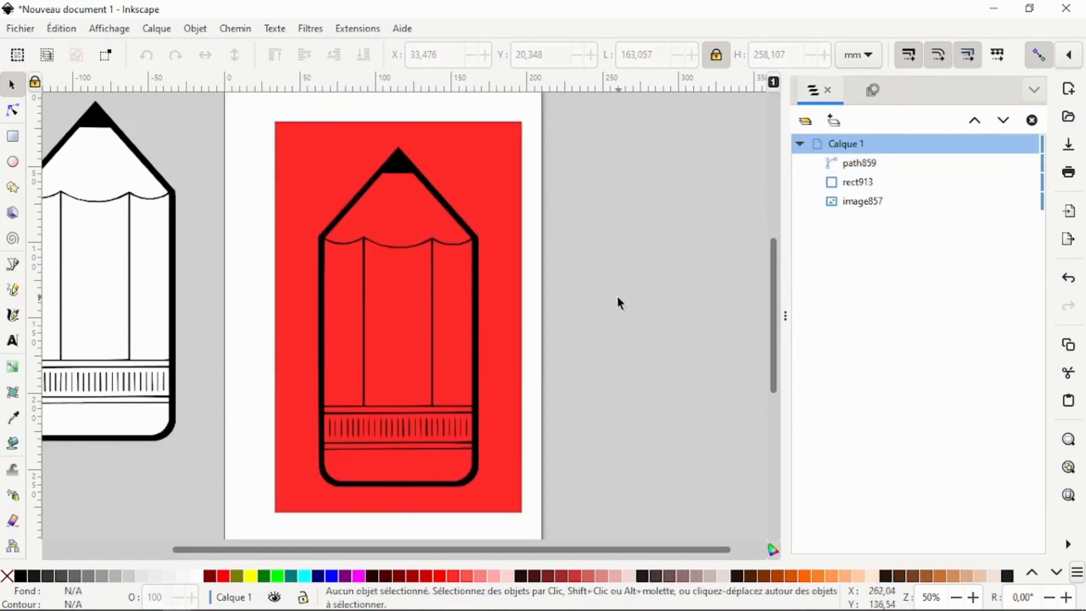
Break apart the traced pencil path into separate paths, selecting it together with the red rectangle.
{"action": "left_click_drag", "start_coordinate": [257, 106], "coordinate": [544, 523]}
{"action": "left_click", "coordinate": [235, 29]}
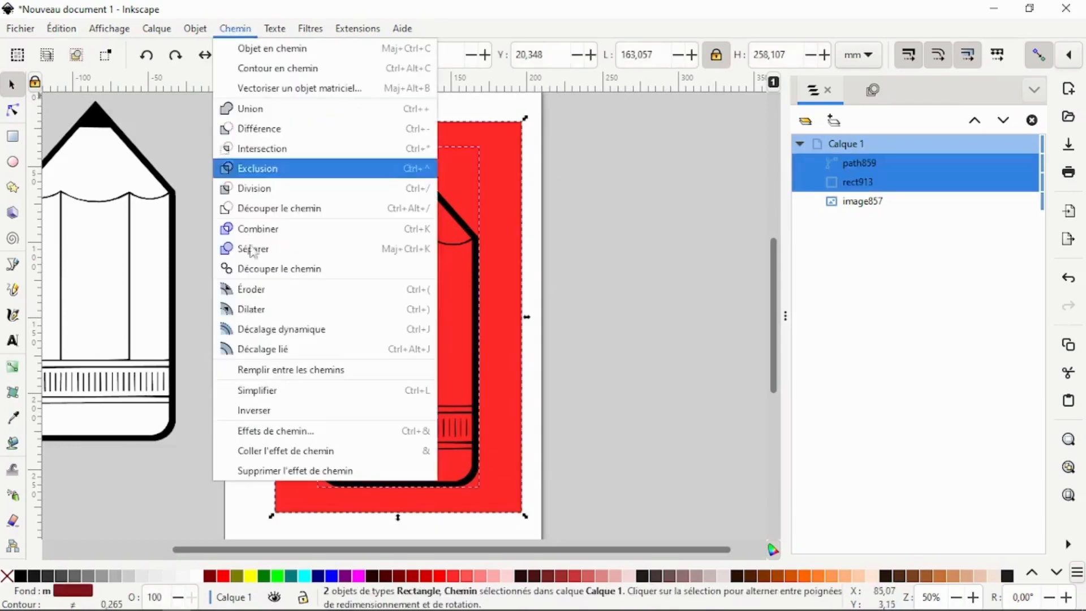
{"action": "left_click", "coordinate": [252, 246]}
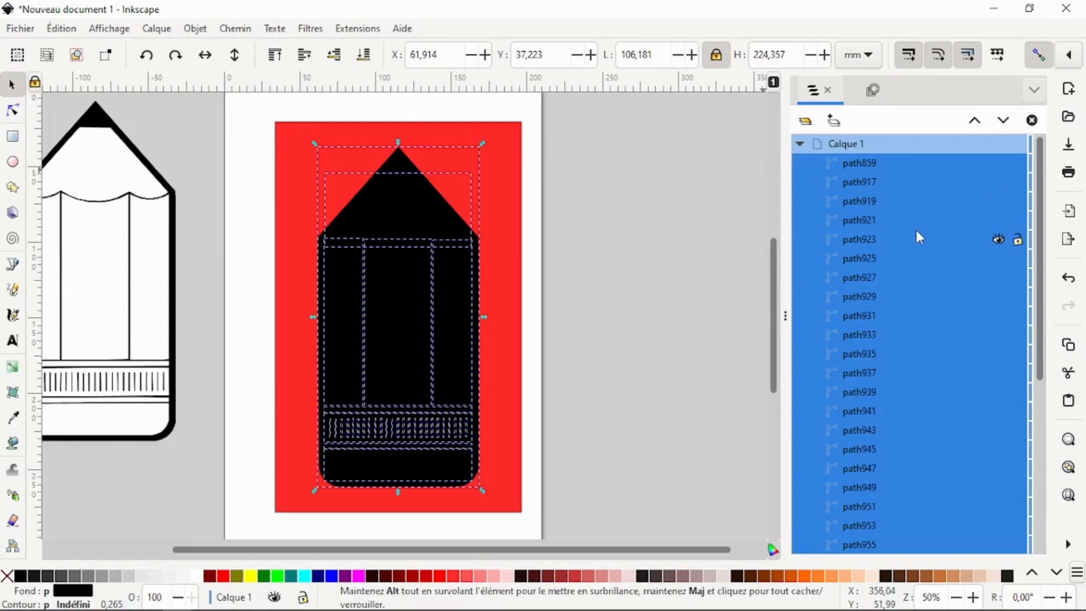
{"action": "left_click_drag", "start_coordinate": [1044, 220], "coordinate": [1030, 172]}
Delete the red rectangle behind the pencil pieces.
{"action": "left_click", "coordinate": [476, 160]}
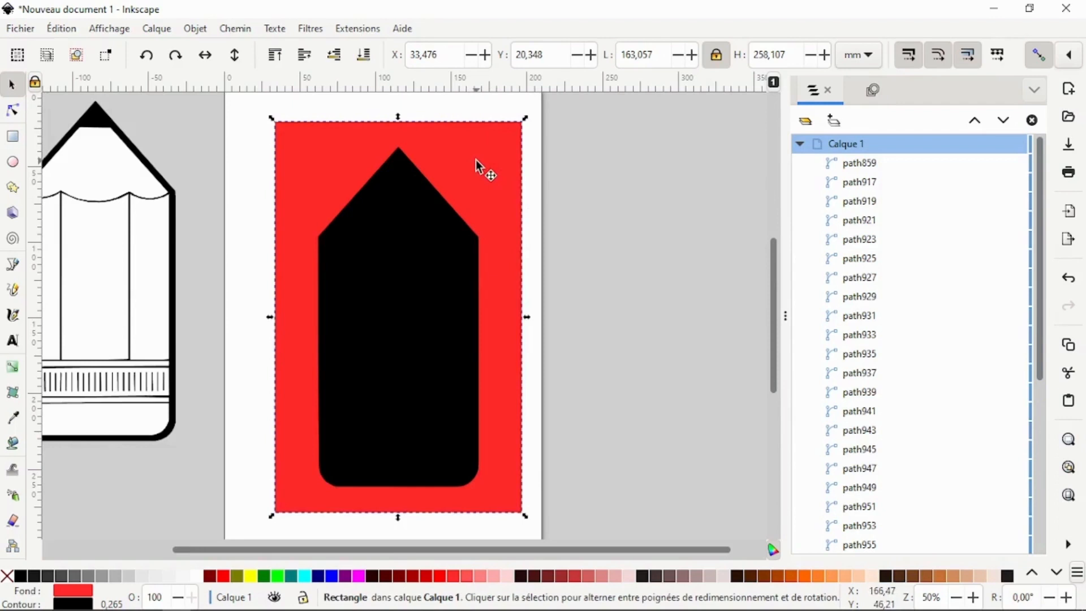
{"action": "right_click", "coordinate": [476, 160]}
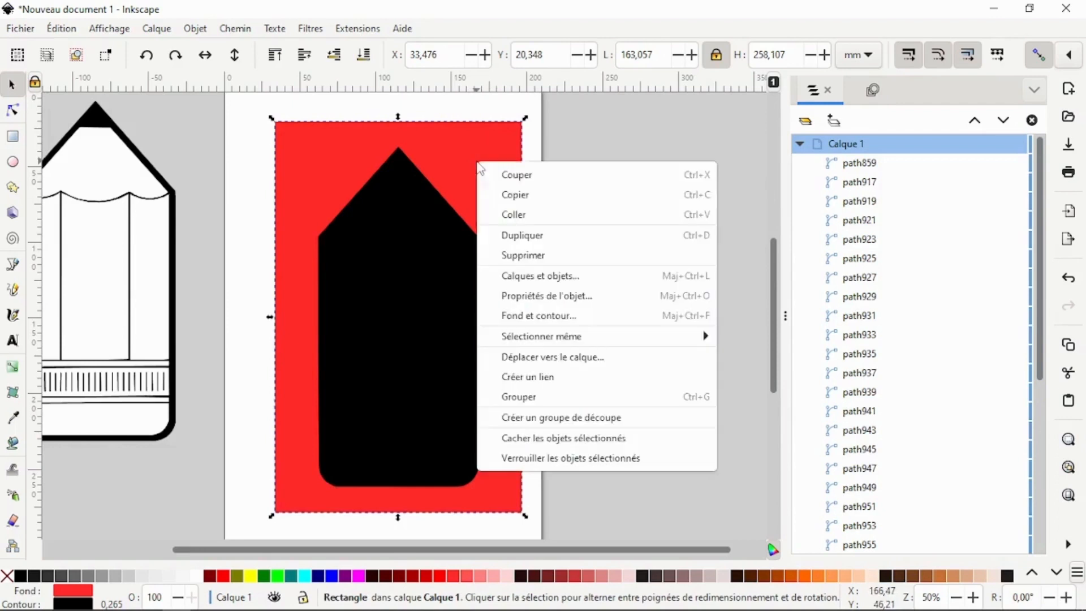
{"action": "left_click", "coordinate": [558, 260]}
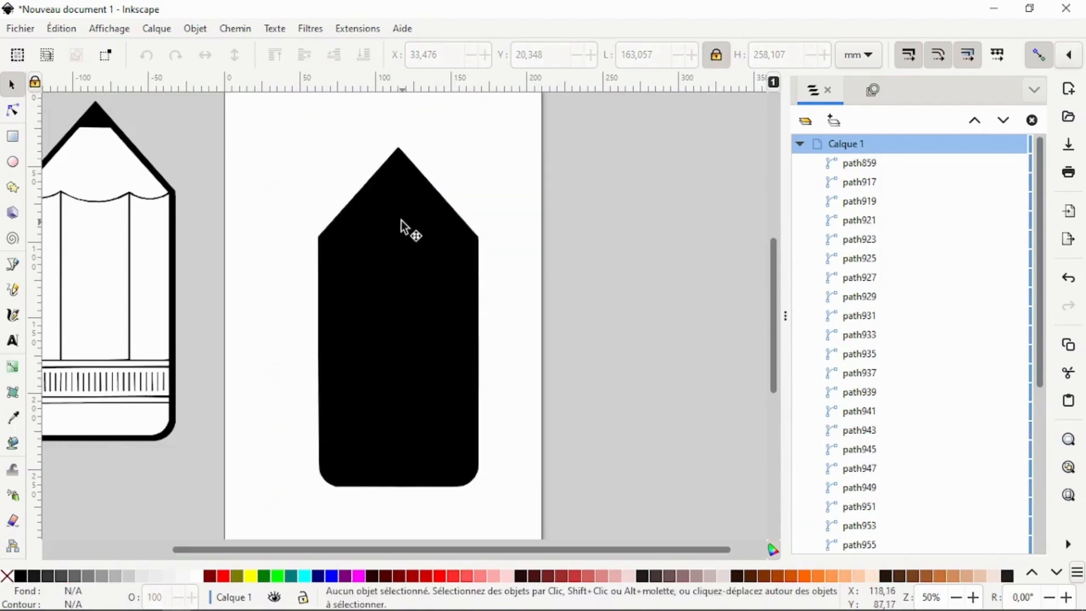
Move the black pencil silhouette off the inner pieces to the right of the page, and reposition the source bitmap at the page's left side.
{"action": "mouse_move", "coordinate": [426, 221]}
{"action": "left_mouse_down"}
{"action": "mouse_move", "coordinate": [551, 232]}
{"action": "mouse_move", "coordinate": [650, 226]}
{"action": "mouse_move", "coordinate": [652, 210]}
{"action": "left_mouse_up"}
{"action": "left_click_drag", "start_coordinate": [662, 249], "coordinate": [647, 245]}
{"action": "mouse_move", "coordinate": [100, 119]}
{"action": "left_mouse_down"}
{"action": "mouse_move", "coordinate": [170, 120]}
{"action": "mouse_move", "coordinate": [186, 142]}
{"action": "mouse_move", "coordinate": [173, 130]}
{"action": "left_mouse_up"}
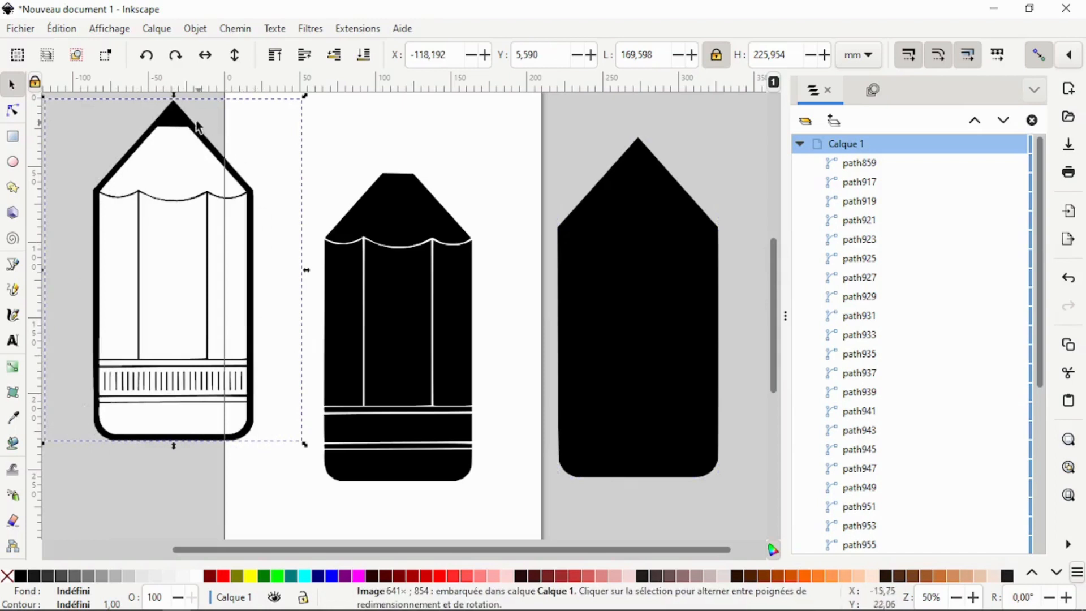
{"action": "left_click_drag", "start_coordinate": [117, 118], "coordinate": [59, 118]}
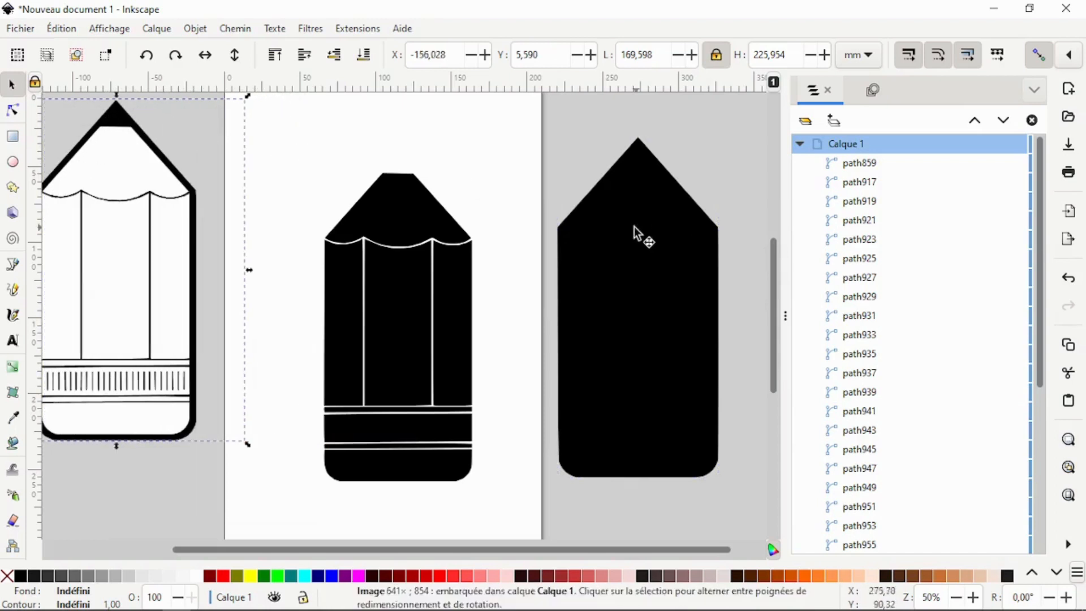
{"action": "left_click_drag", "start_coordinate": [645, 226], "coordinate": [638, 227]}
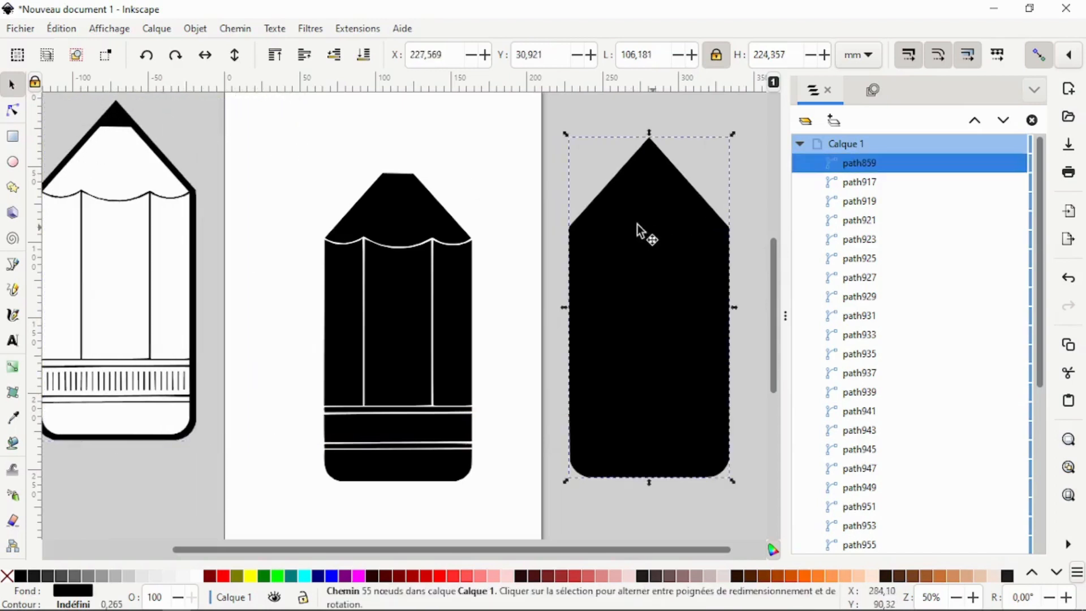
Fill the pencil's sharpened wood section with pale pink f4d7d7 and show its fill and stroke settings.
{"action": "left_click", "coordinate": [405, 210]}
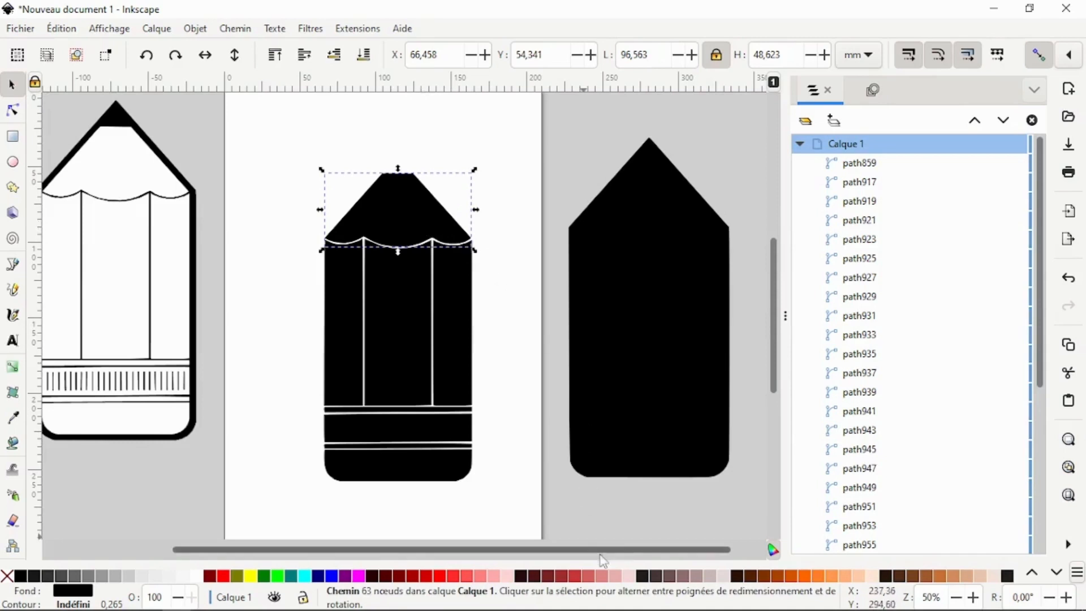
{"action": "left_click", "coordinate": [625, 575]}
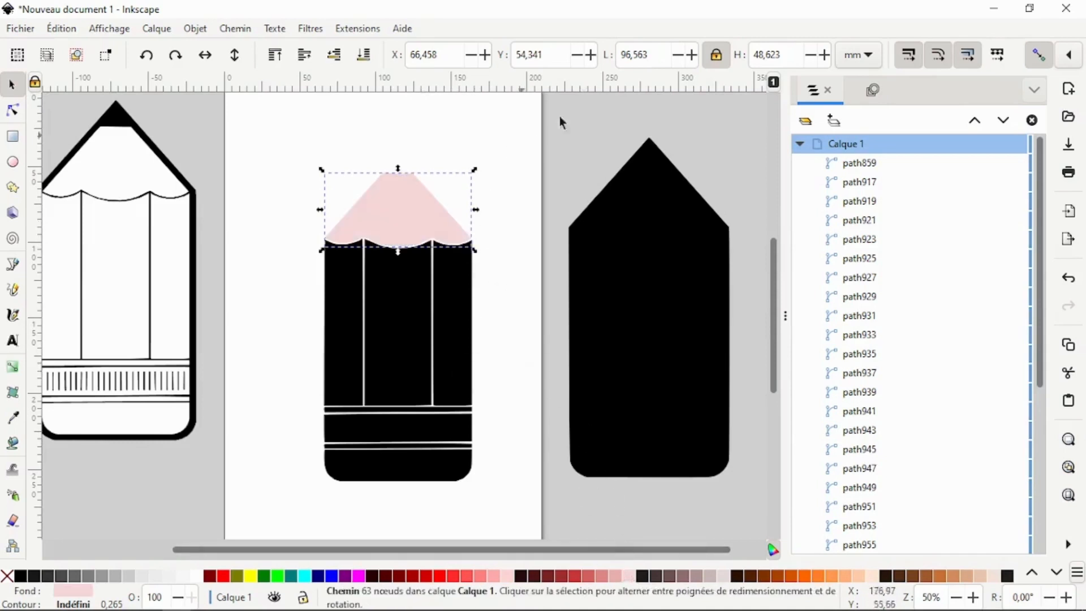
{"action": "left_click", "coordinate": [198, 32]}
{"action": "left_click", "coordinate": [246, 69]}
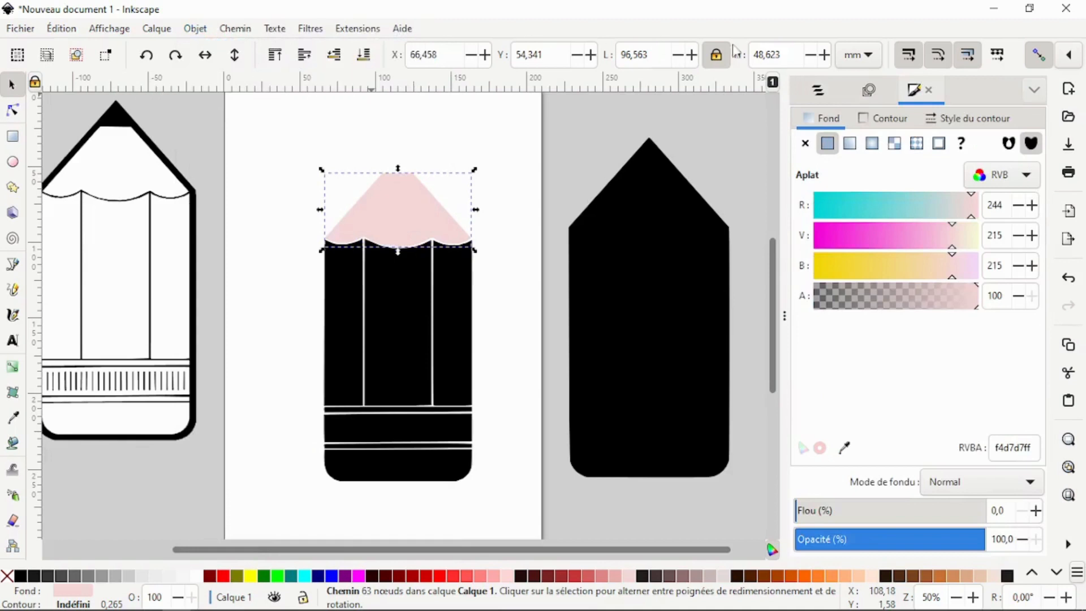
Fill the rounded eraser piece at the pencil's bottom with the pale pink sampled from the wood section.
{"action": "left_click", "coordinate": [430, 470]}
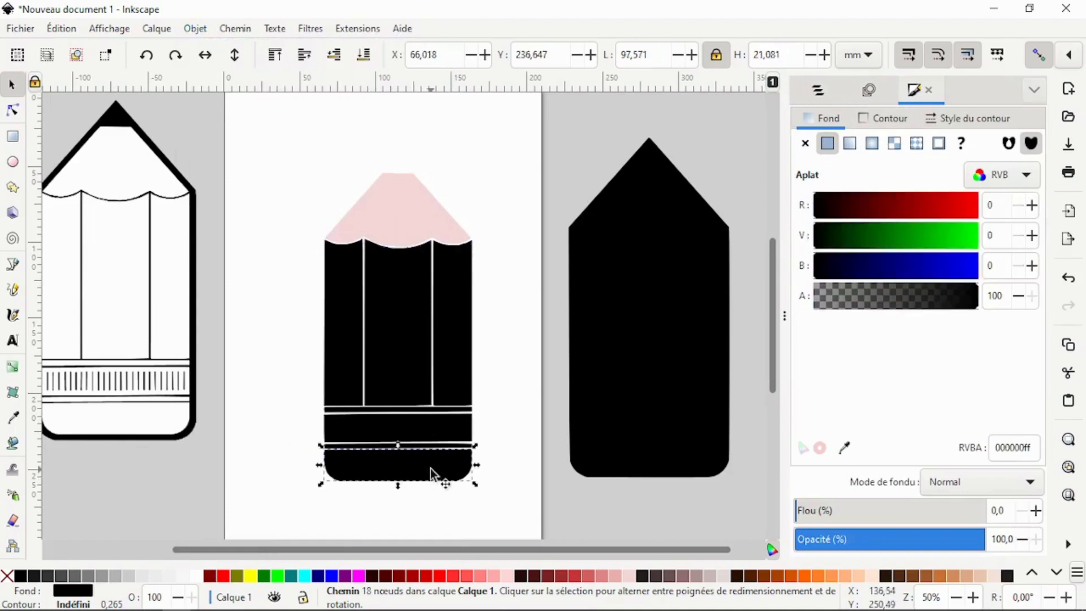
{"action": "left_click", "coordinate": [429, 467]}
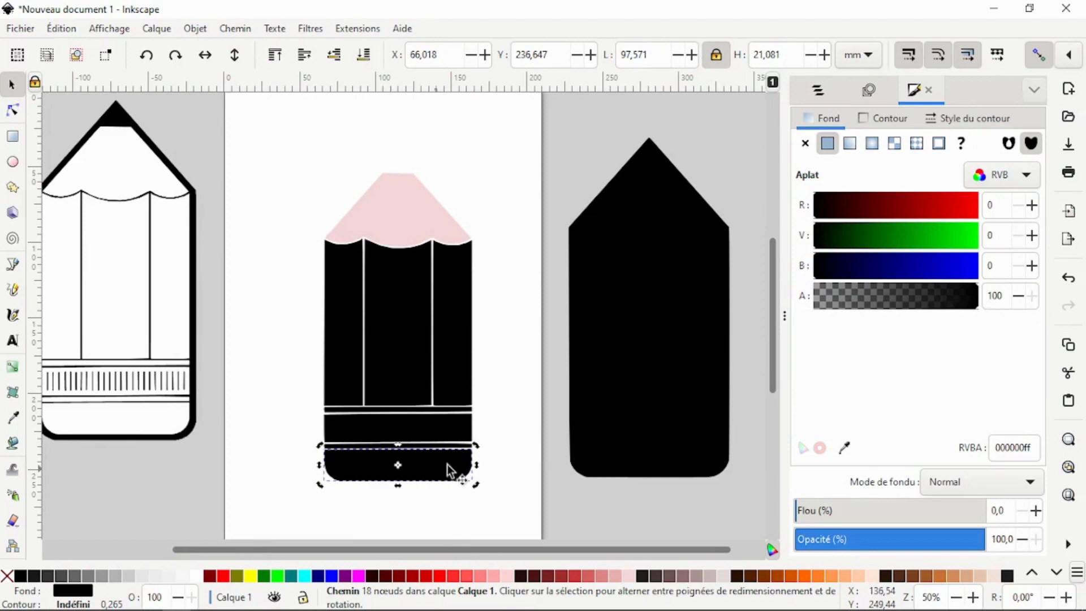
{"action": "left_click", "coordinate": [844, 448]}
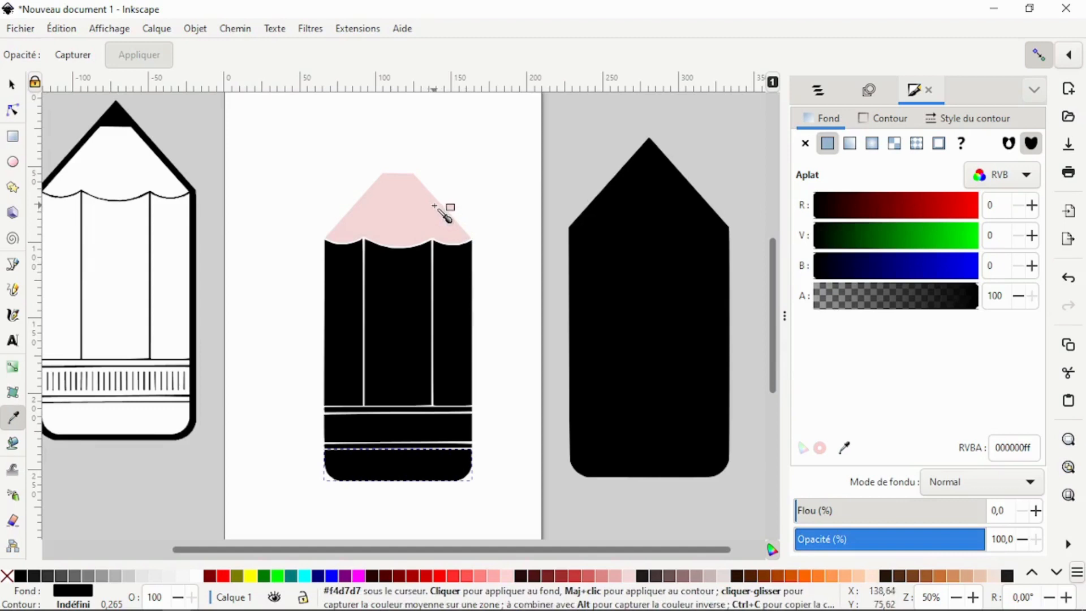
{"action": "left_click", "coordinate": [435, 206]}
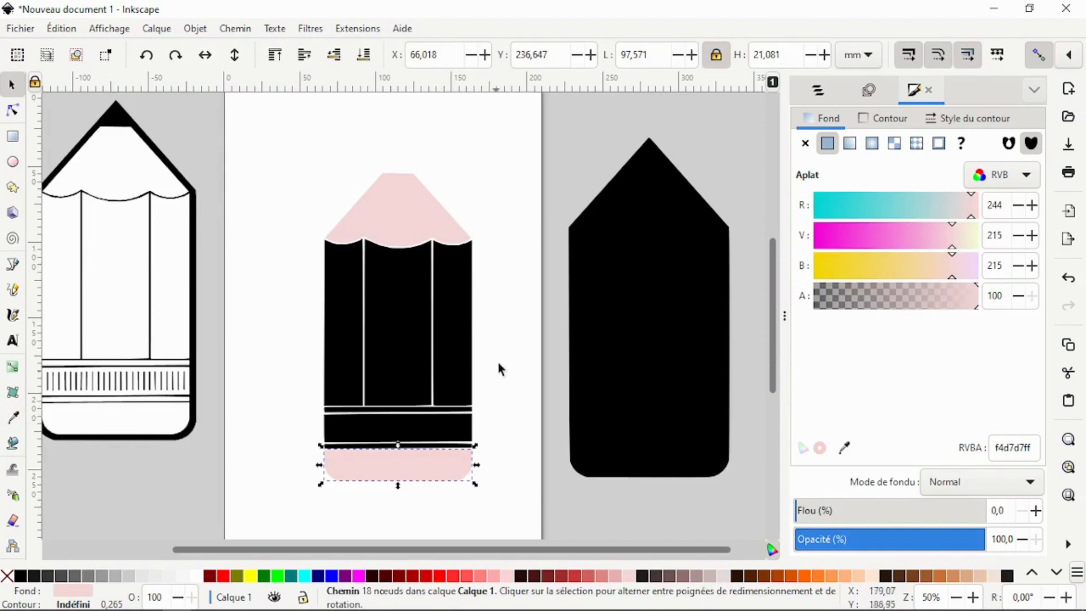
Fill the three vertical body strips with progressively darker pinks from right to left, using #FF8080 for the left strip.
{"action": "left_click", "coordinate": [446, 338]}
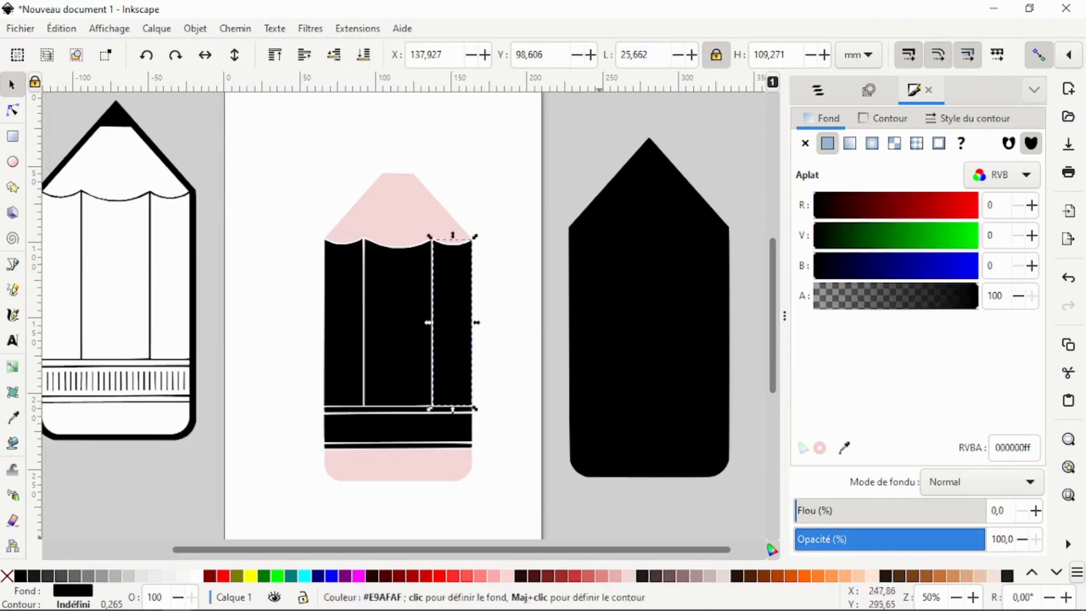
{"action": "left_click", "coordinate": [507, 575]}
{"action": "left_click", "coordinate": [399, 351]}
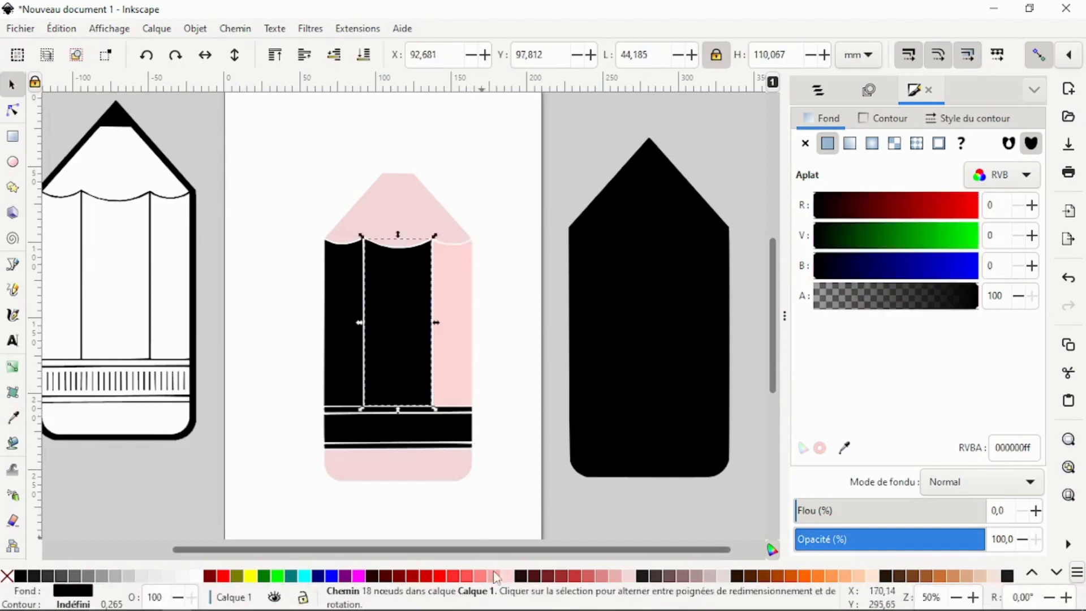
{"action": "left_click", "coordinate": [494, 575]}
{"action": "left_click", "coordinate": [350, 362]}
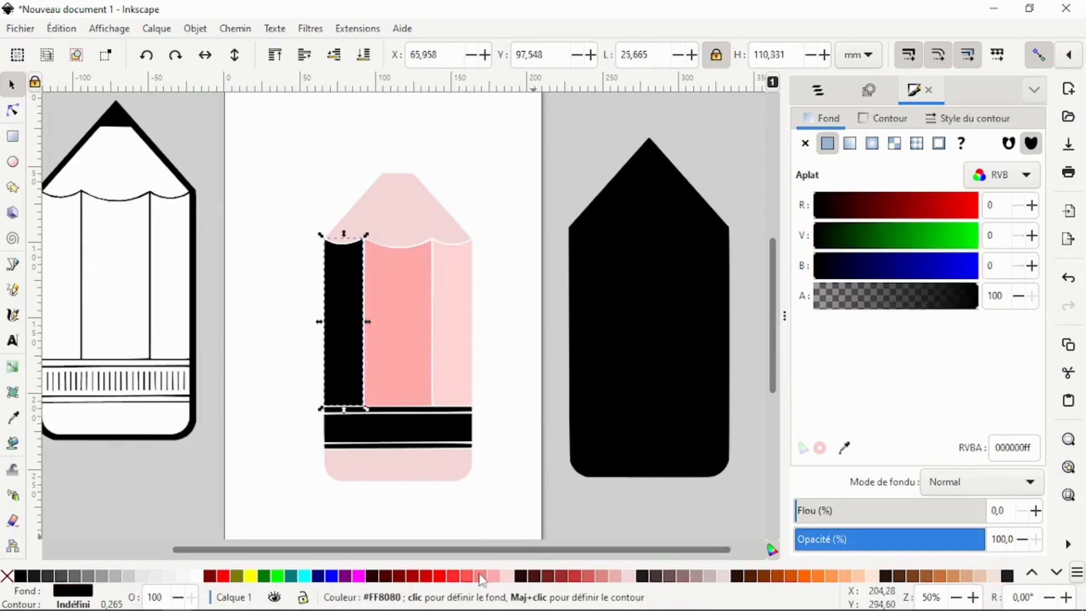
{"action": "left_click", "coordinate": [481, 576]}
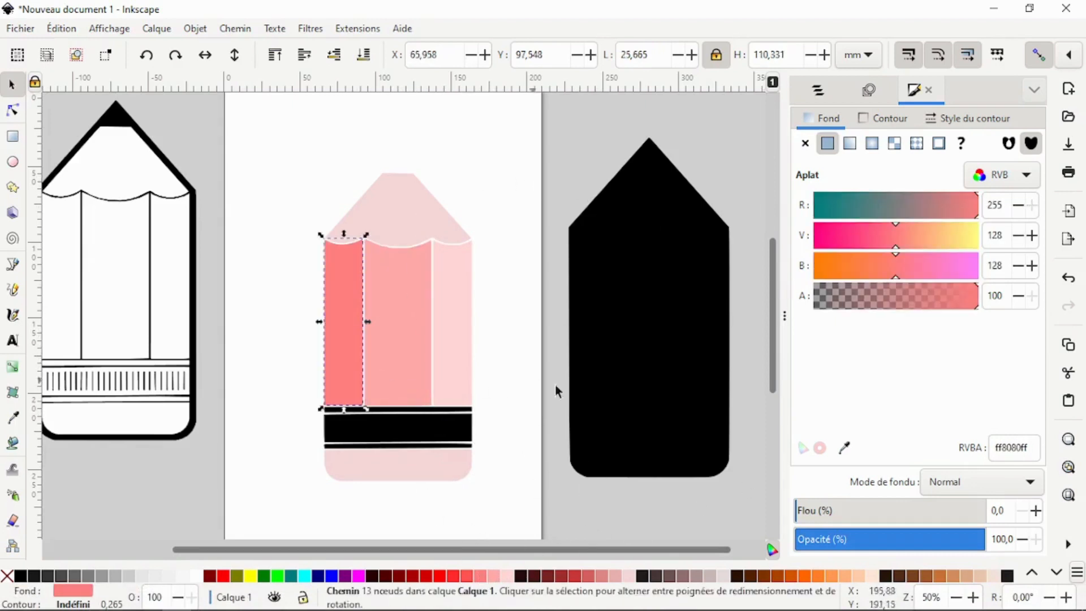
Fill the wide horizontal band above the eraser with red #FF2A2A.
{"action": "left_click", "coordinate": [482, 418]}
{"action": "left_click", "coordinate": [452, 422]}
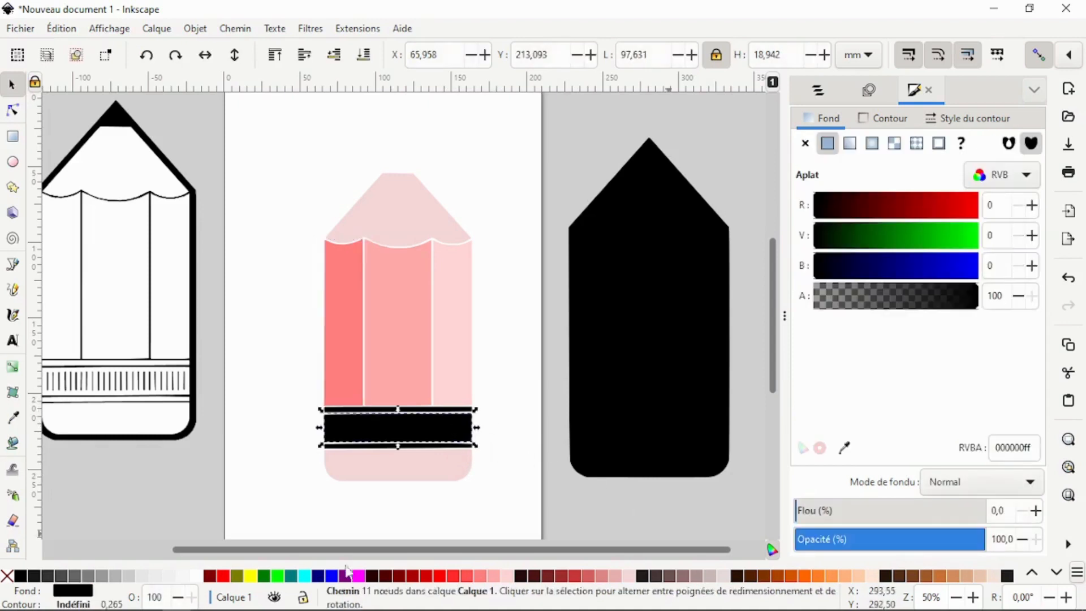
{"action": "left_click", "coordinate": [455, 576]}
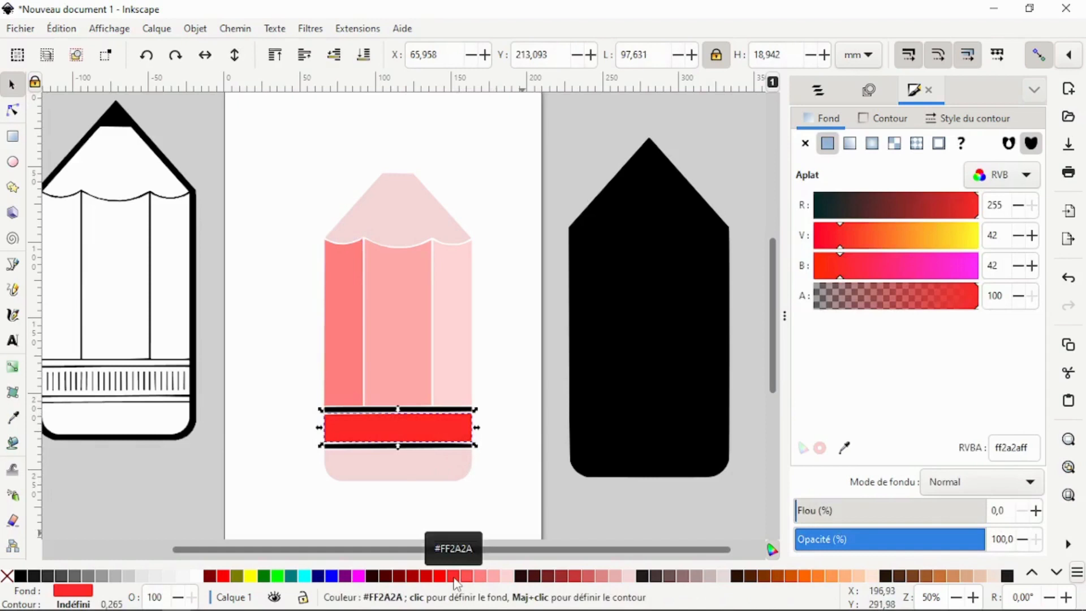
Fill the thin strip just above the red band with yellow ffff00.
{"action": "left_click", "coordinate": [504, 401]}
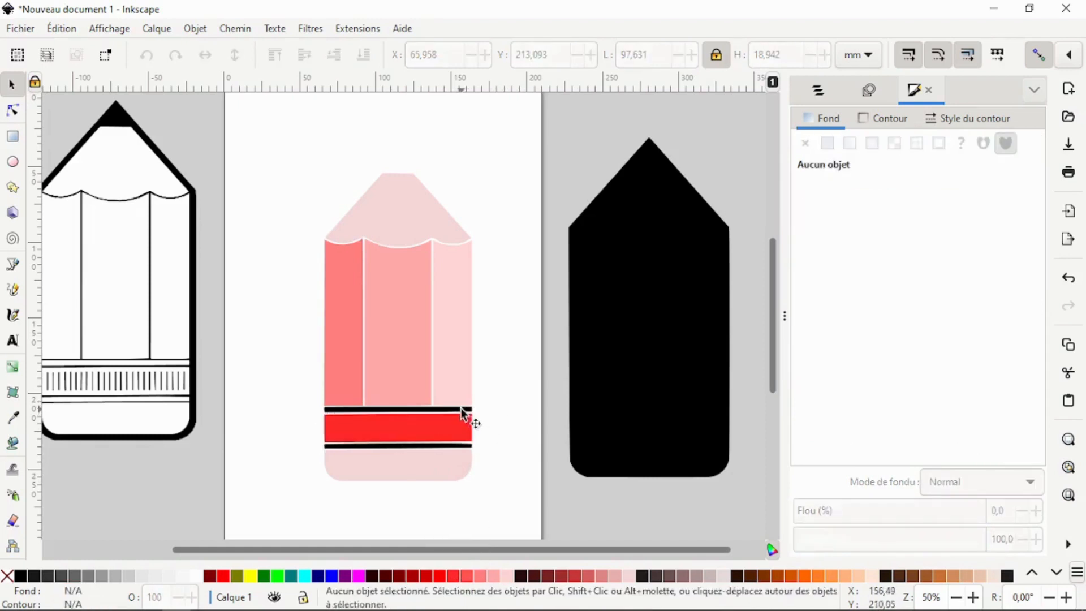
{"action": "left_click", "coordinate": [459, 407]}
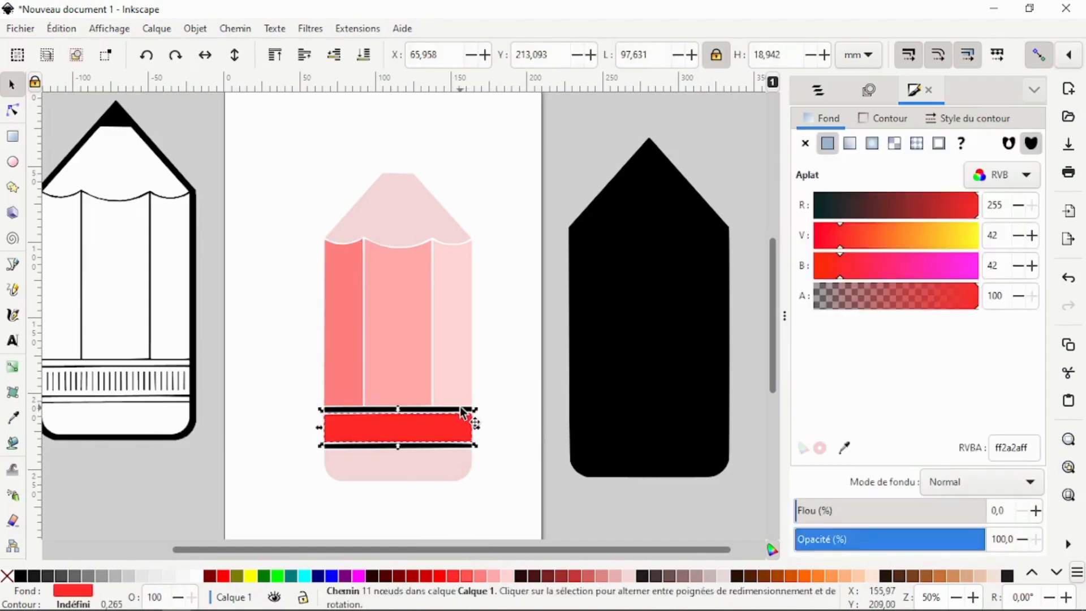
{"action": "left_click", "coordinate": [505, 408]}
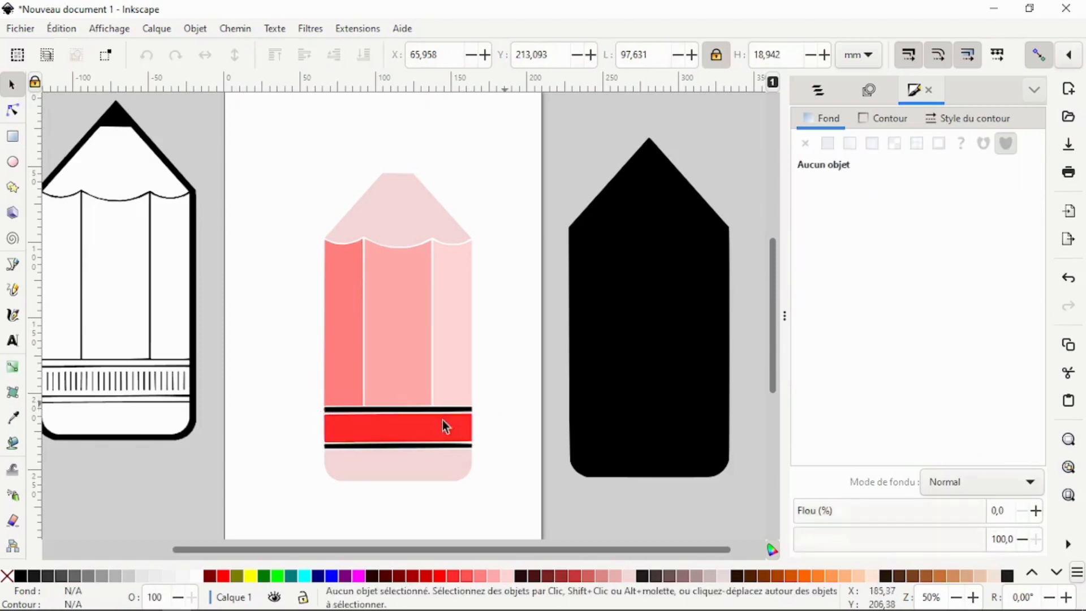
{"action": "left_click", "coordinate": [415, 407]}
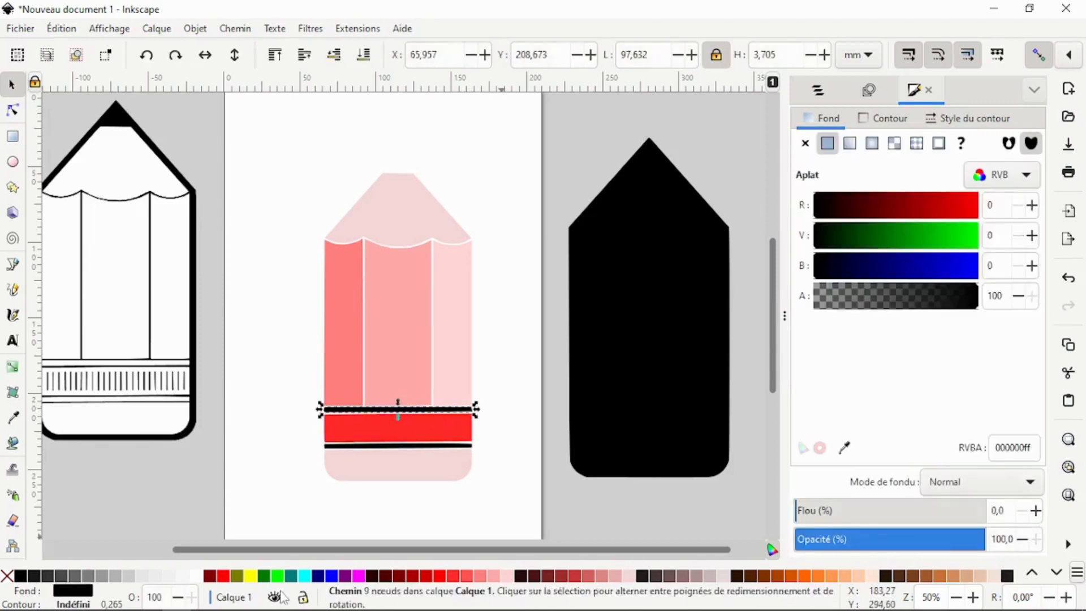
{"action": "left_click", "coordinate": [251, 576]}
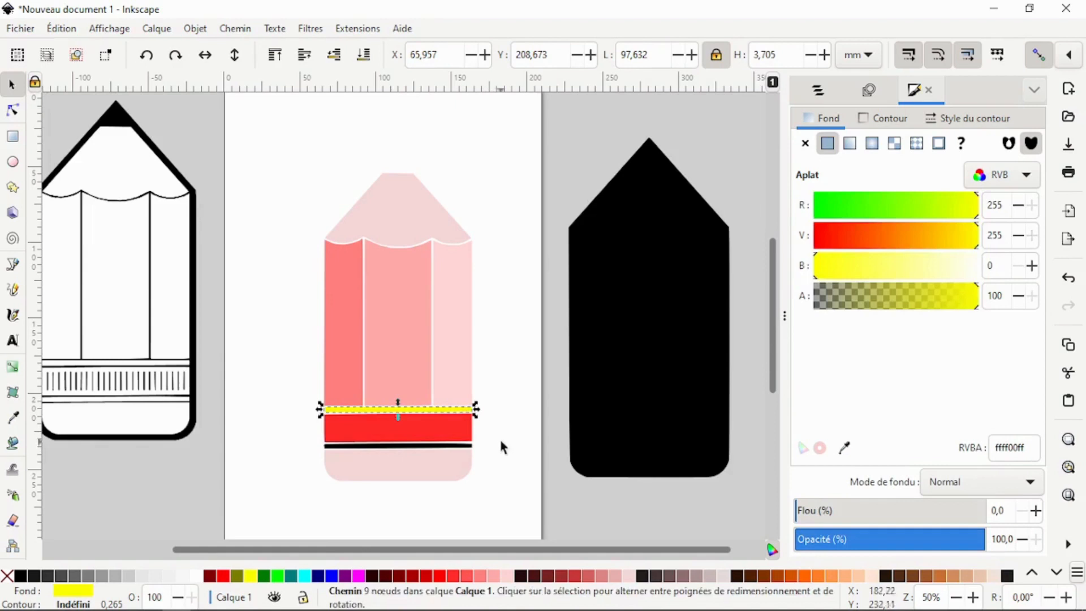
Fill the thin strip just below the red band with the yellow sampled from the upper strip.
{"action": "left_click", "coordinate": [440, 443]}
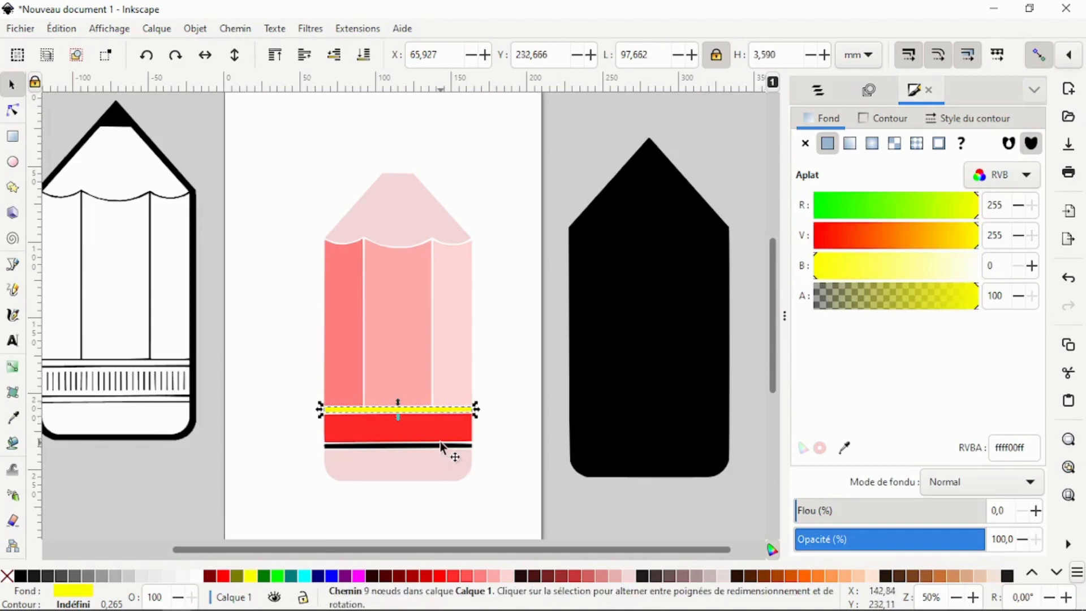
{"action": "left_click", "coordinate": [844, 447]}
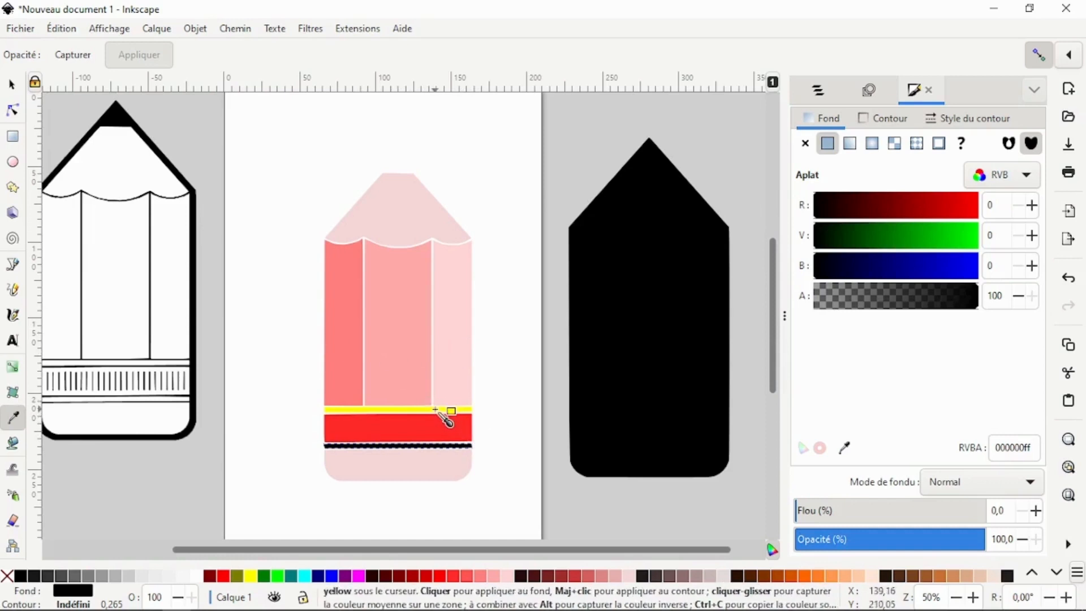
{"action": "left_click", "coordinate": [434, 408]}
{"action": "left_click", "coordinate": [548, 412]}
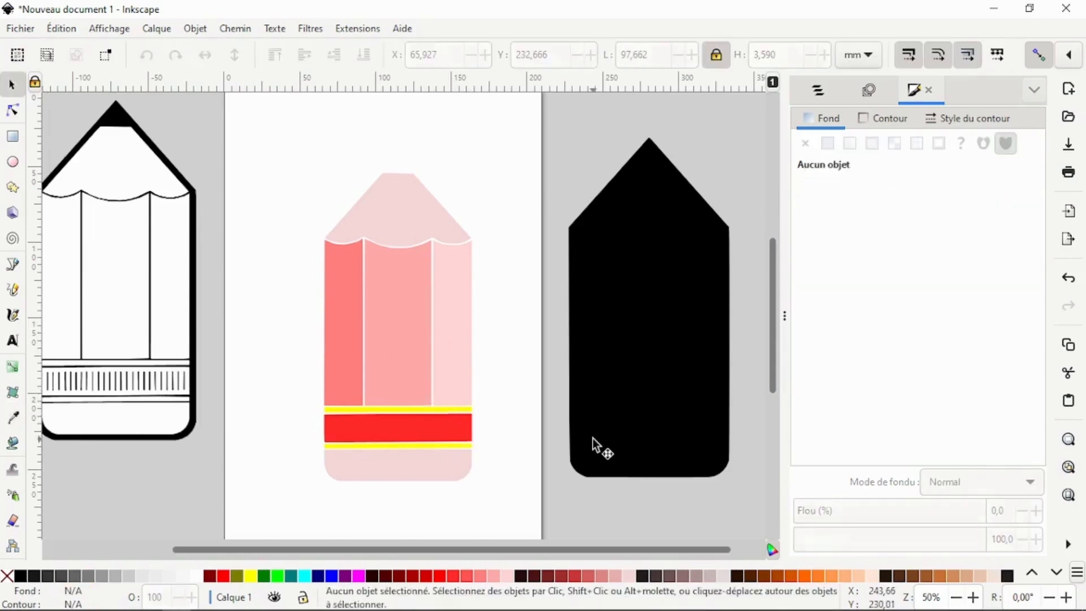
Group all the coloured pencil pieces on the page.
{"action": "mouse_move", "coordinate": [283, 144]}
{"action": "left_mouse_down"}
{"action": "mouse_move", "coordinate": [436, 182]}
{"action": "mouse_move", "coordinate": [538, 468]}
{"action": "mouse_move", "coordinate": [511, 511]}
{"action": "left_mouse_up"}
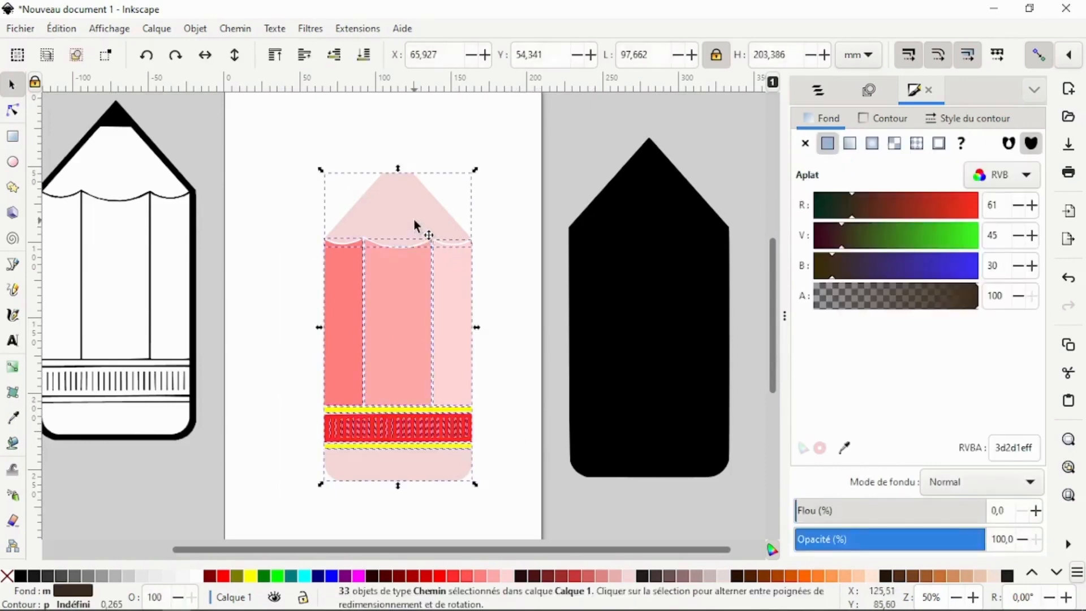
{"action": "right_click", "coordinate": [416, 224]}
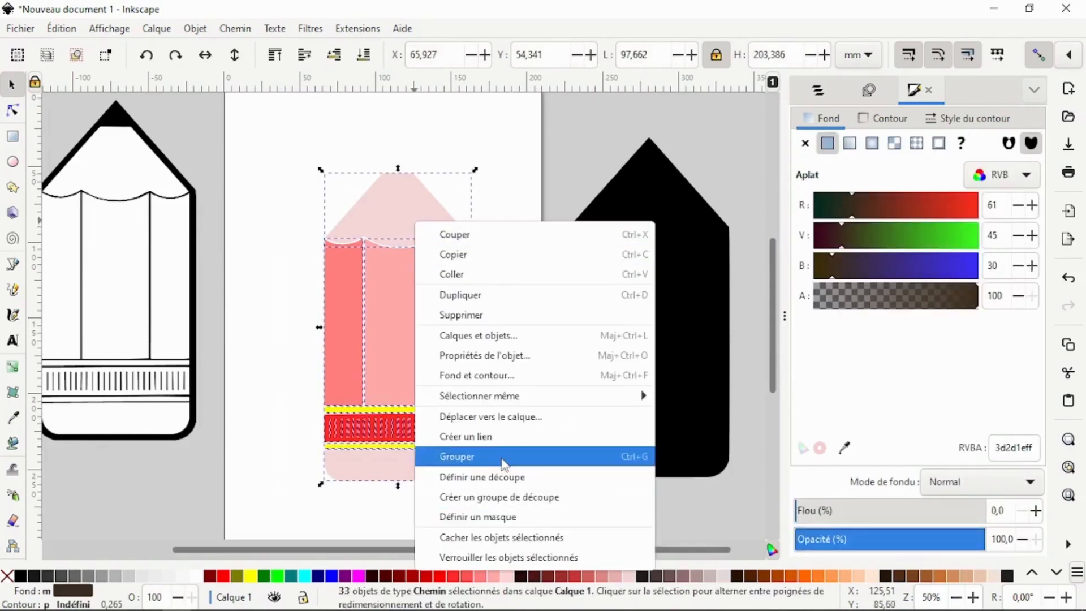
{"action": "left_click", "coordinate": [502, 462]}
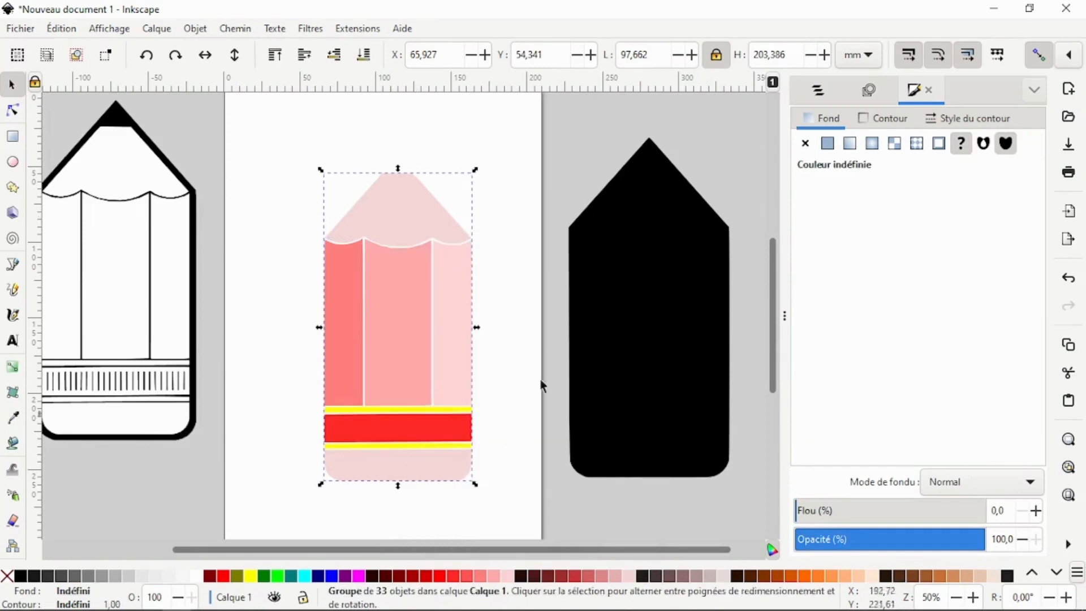
Move the coloured pencil group close to the black silhouette's left side and bring up the list of layers and objects.
{"action": "mouse_move", "coordinate": [379, 208]}
{"action": "left_mouse_down"}
{"action": "mouse_move", "coordinate": [509, 215]}
{"action": "mouse_move", "coordinate": [535, 206]}
{"action": "mouse_move", "coordinate": [490, 209]}
{"action": "mouse_move", "coordinate": [580, 216]}
{"action": "mouse_move", "coordinate": [492, 208]}
{"action": "left_mouse_up"}
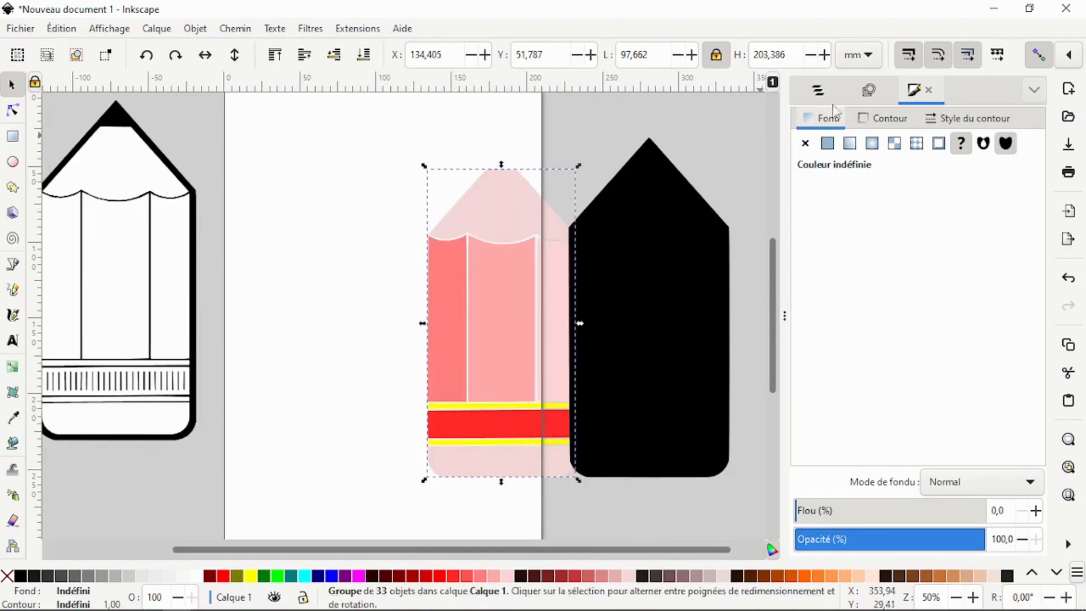
{"action": "left_click", "coordinate": [818, 92]}
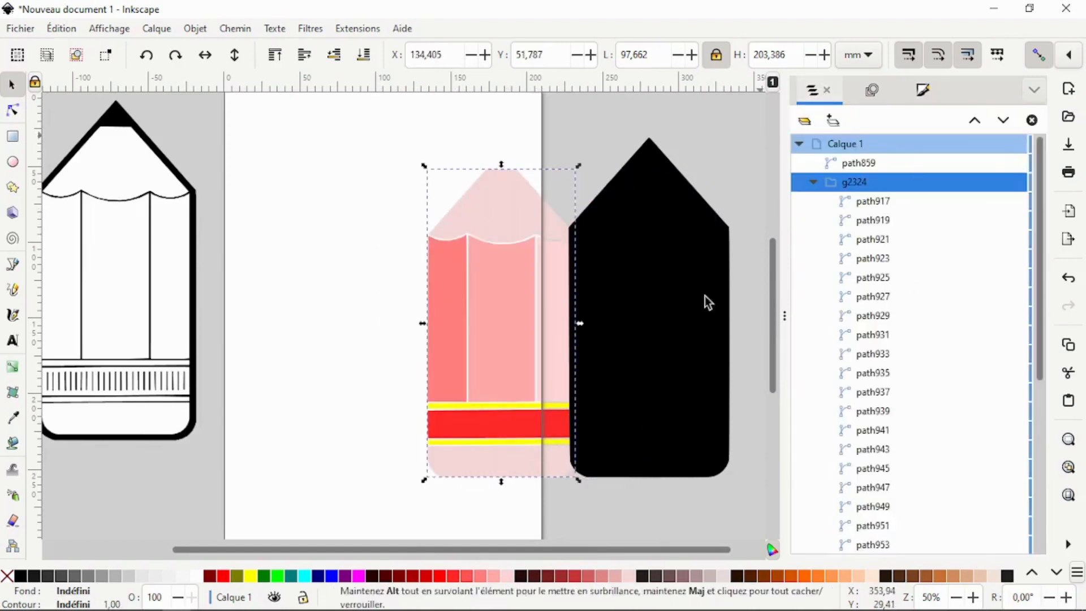
{"action": "mouse_move", "coordinate": [500, 196]}
{"action": "left_mouse_down"}
{"action": "mouse_move", "coordinate": [562, 202]}
{"action": "mouse_move", "coordinate": [467, 193]}
{"action": "left_mouse_up"}
Locate the silhouette and the coloured group in the object list, and raise the coloured group to the top of the stack.
{"action": "left_click", "coordinate": [865, 164]}
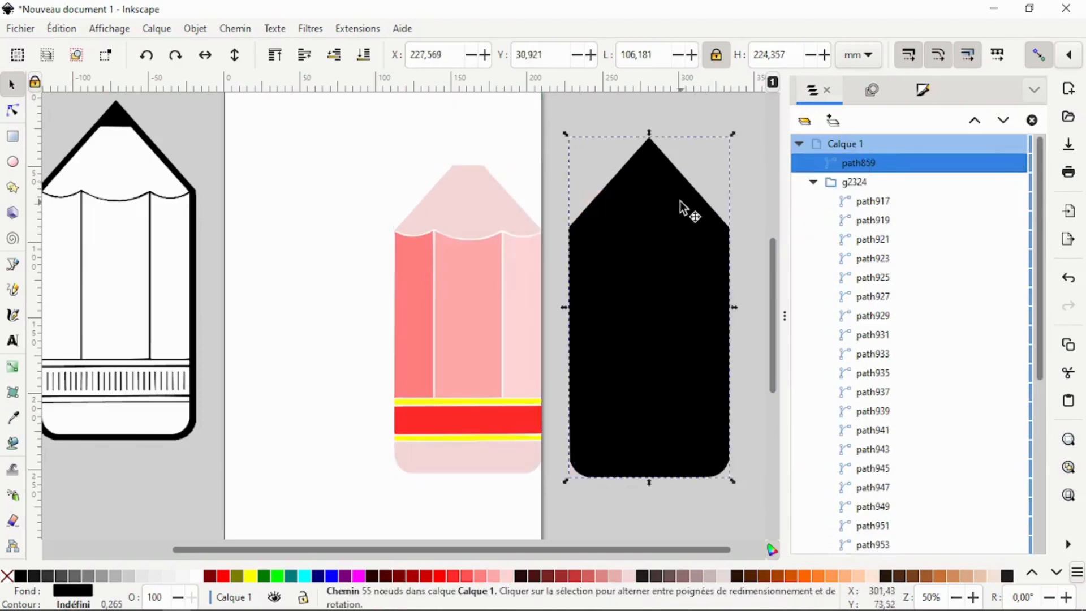
{"action": "left_click", "coordinate": [858, 184]}
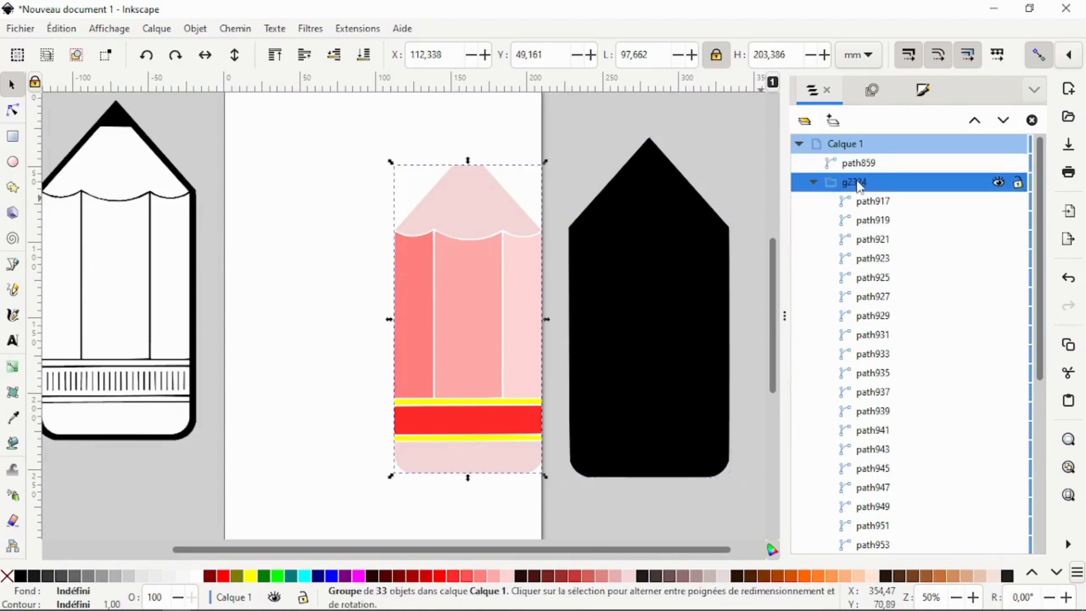
{"action": "left_click", "coordinate": [855, 166]}
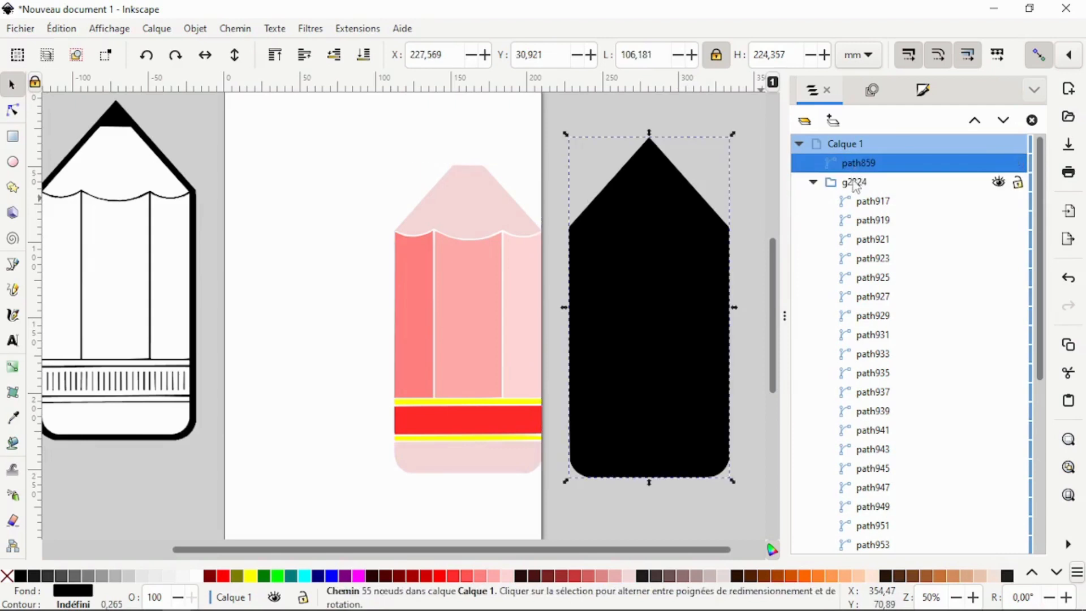
{"action": "left_click", "coordinate": [856, 183]}
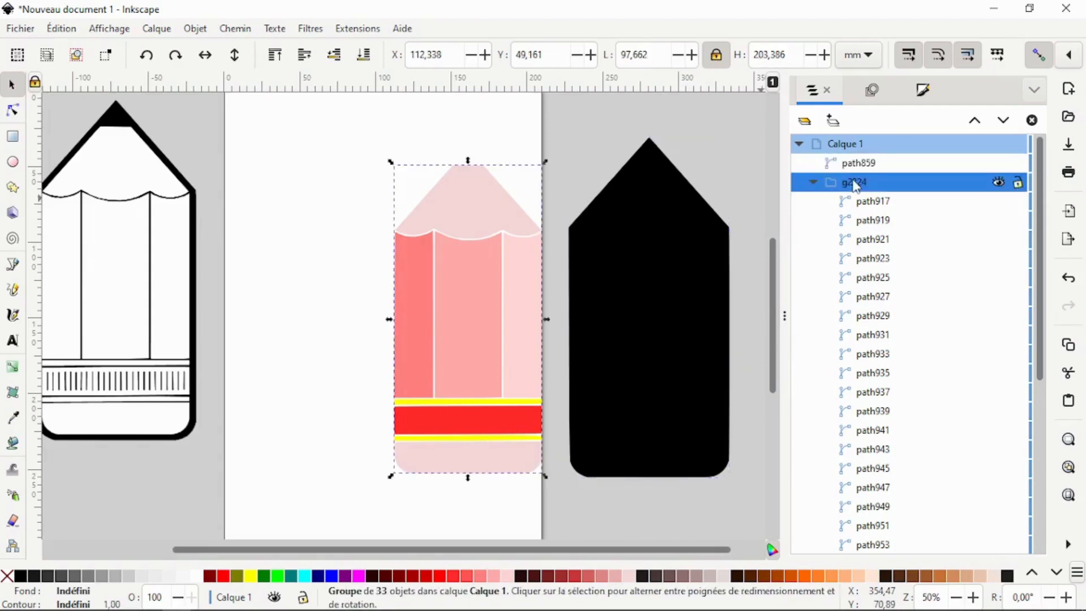
{"action": "left_click", "coordinate": [274, 55]}
Fit the coloured group over the black silhouette by eye, and shift it back partly off the silhouette's left side.
{"action": "mouse_move", "coordinate": [477, 193]}
{"action": "left_mouse_down"}
{"action": "mouse_move", "coordinate": [679, 203]}
{"action": "mouse_move", "coordinate": [640, 189]}
{"action": "left_mouse_up"}
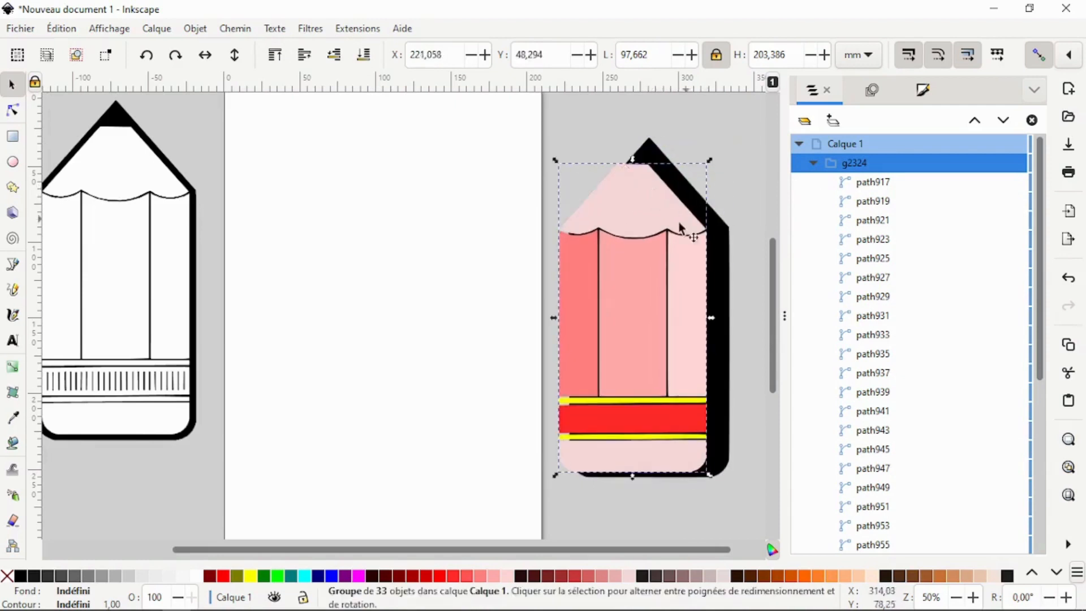
{"action": "left_click_drag", "start_coordinate": [688, 226], "coordinate": [694, 224]}
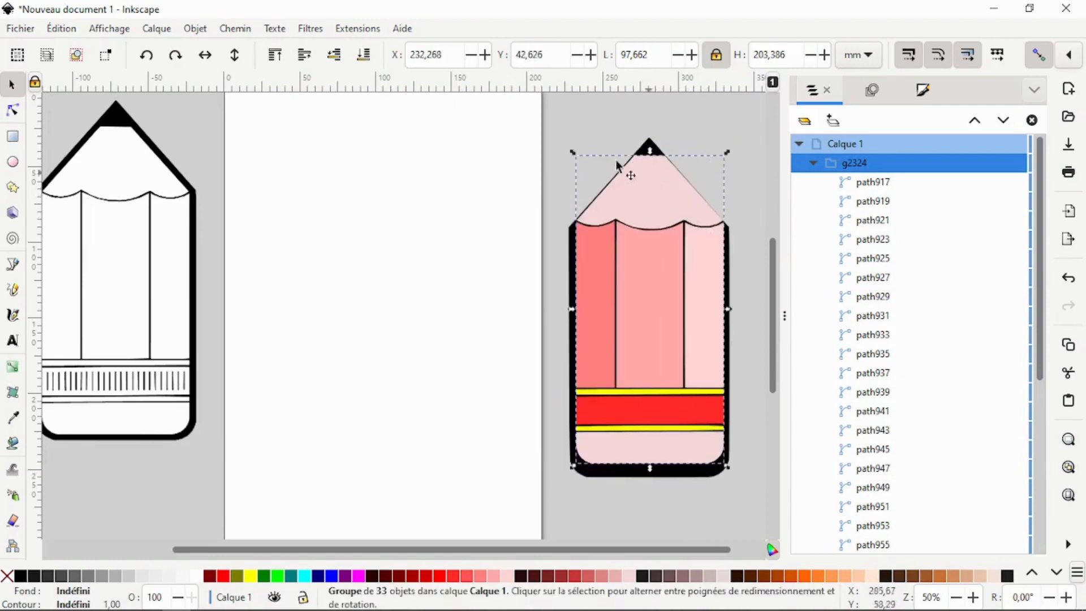
{"action": "left_click_drag", "start_coordinate": [585, 192], "coordinate": [559, 194]}
{"action": "left_click", "coordinate": [722, 152]}
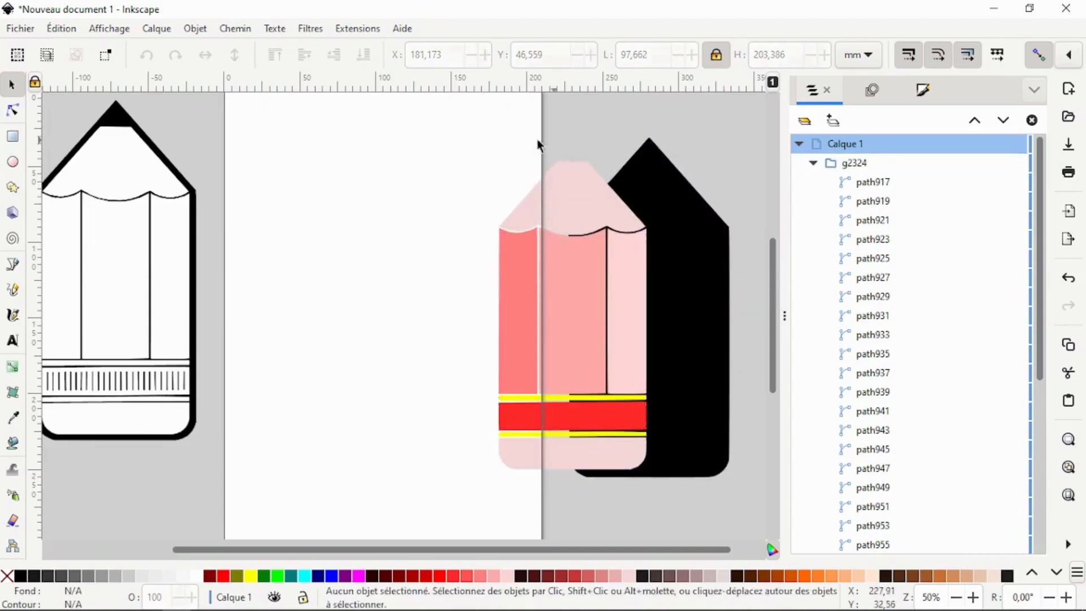
Centre the coloured group horizontally on the black silhouette, relative to the largest object, and collapse the alignment settings.
{"action": "mouse_move", "coordinate": [470, 126]}
{"action": "left_mouse_down"}
{"action": "mouse_move", "coordinate": [710, 172]}
{"action": "mouse_move", "coordinate": [734, 375]}
{"action": "mouse_move", "coordinate": [733, 497]}
{"action": "left_mouse_up"}
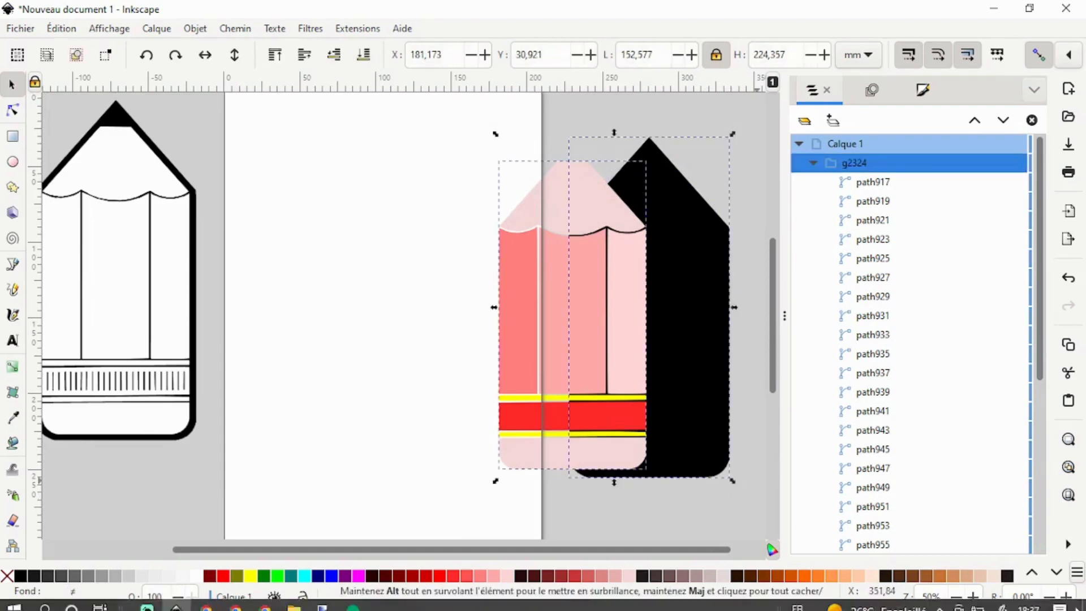
{"action": "left_click", "coordinate": [1063, 545]}
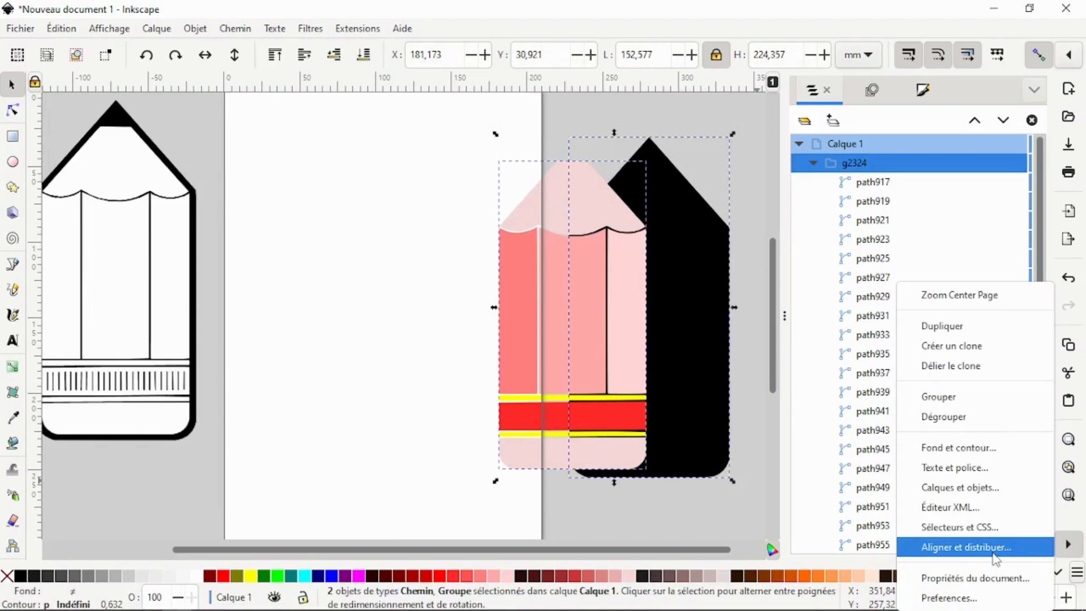
{"action": "left_click", "coordinate": [196, 35]}
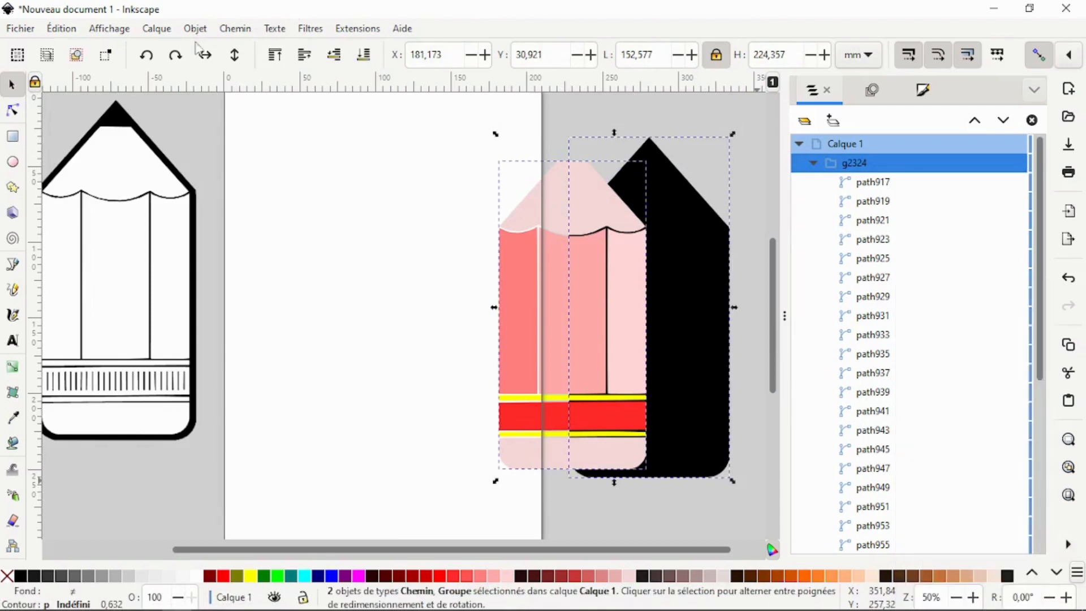
{"action": "left_click", "coordinate": [192, 27]}
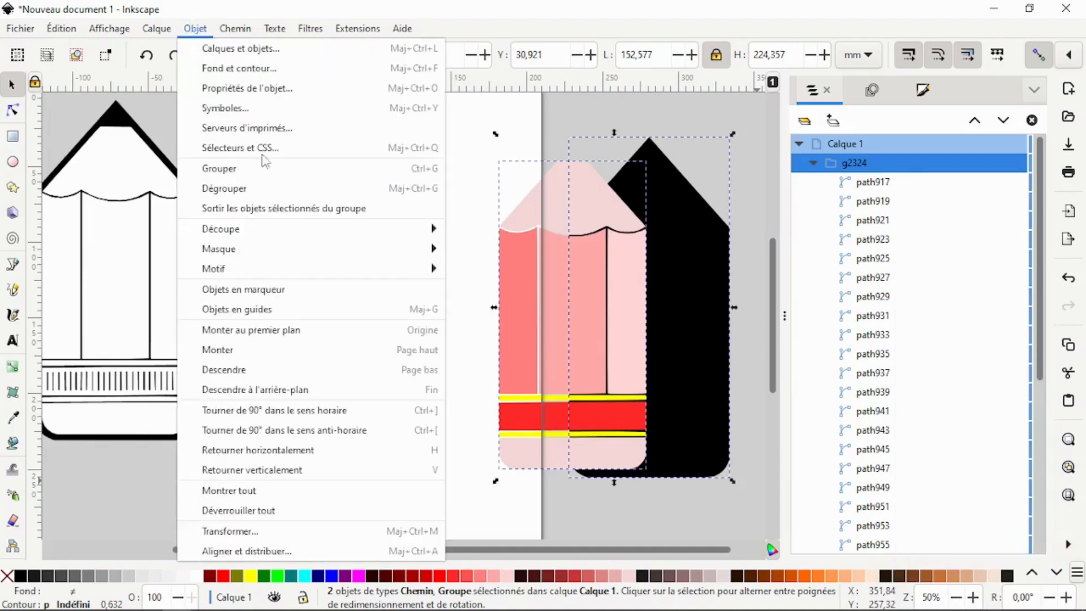
{"action": "left_click", "coordinate": [263, 554]}
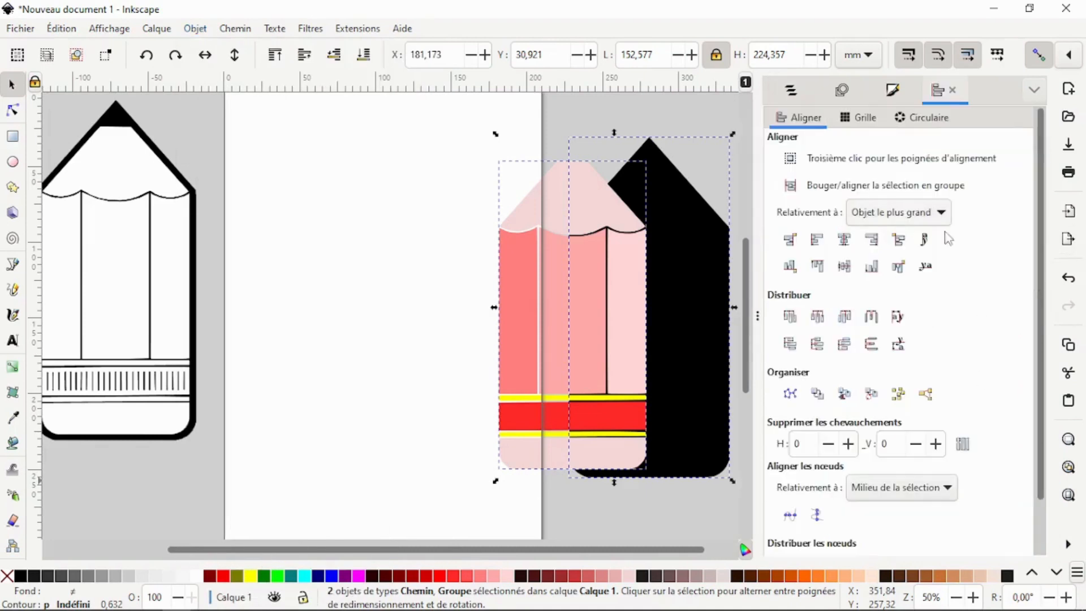
{"action": "left_click", "coordinate": [844, 240]}
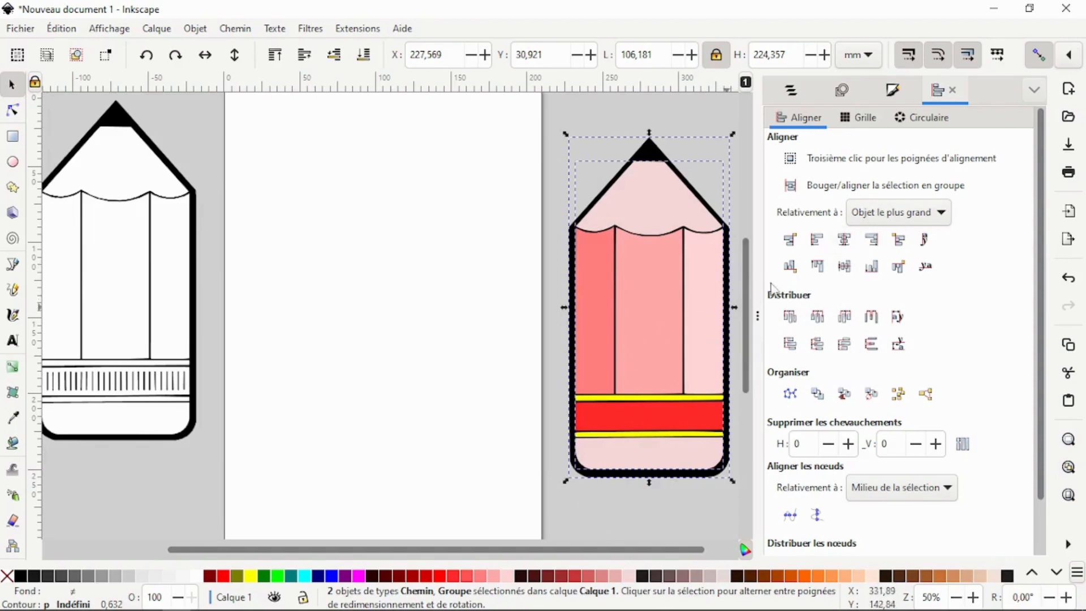
{"action": "left_click_drag", "start_coordinate": [758, 315], "coordinate": [974, 315]}
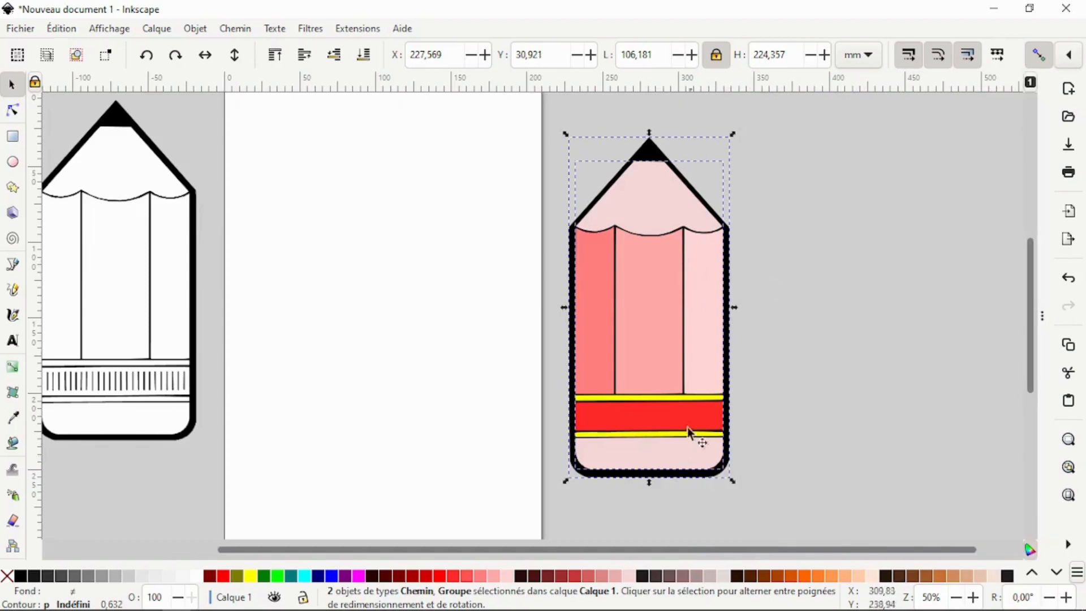
{"action": "left_click", "coordinate": [797, 367]}
Nudge the coloured group down inside the silhouette to Y 48.146 mm so the black border looks even.
{"action": "left_click", "coordinate": [657, 213]}
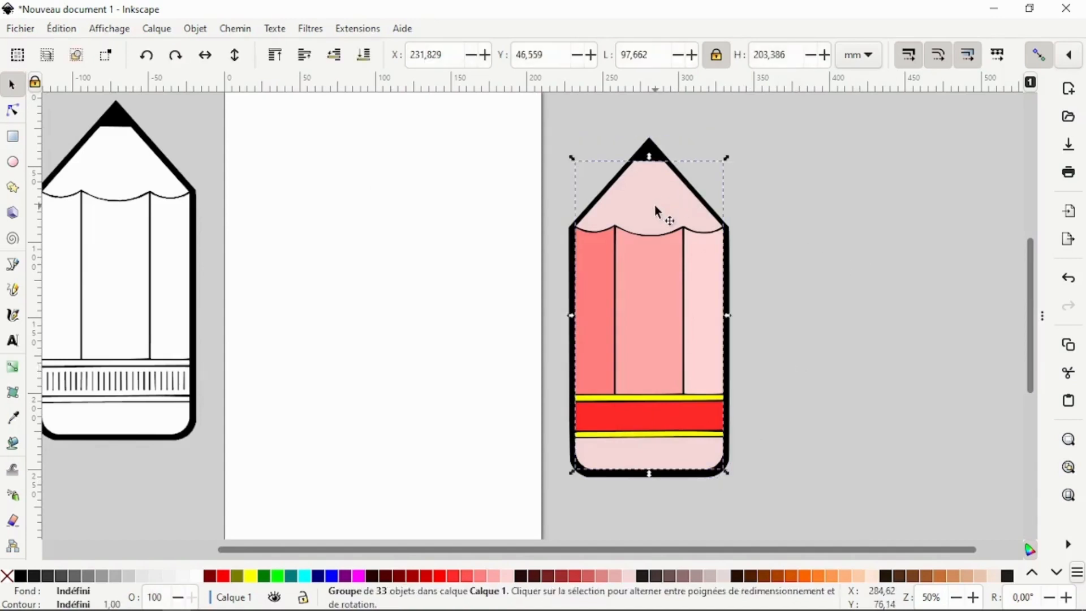
{"action": "key", "text": "Down"}
{"action": "key", "text": "Down"}
{"action": "key", "text": "Down"}
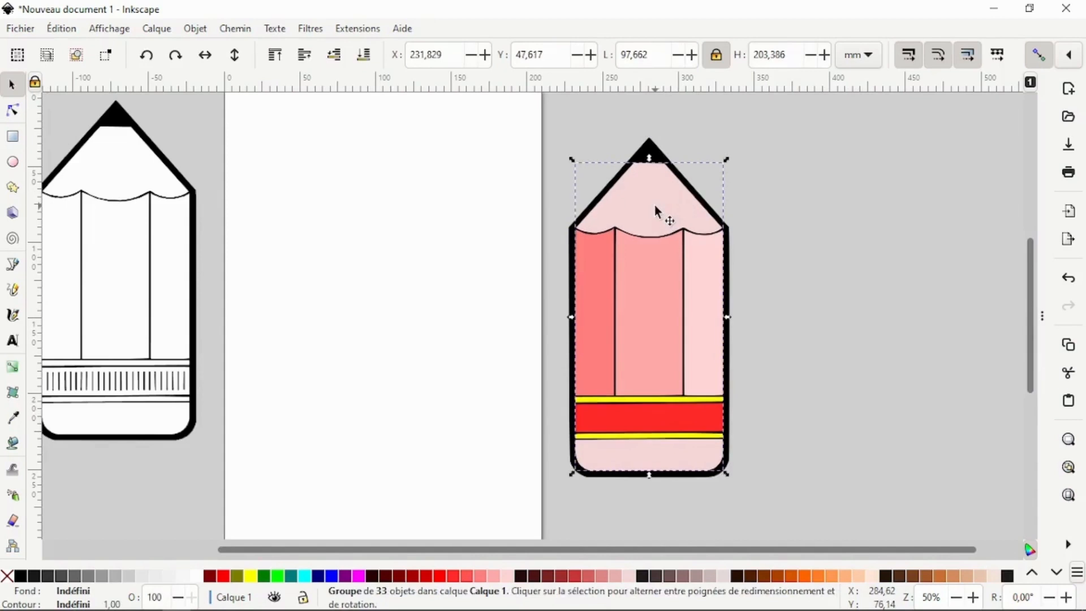
{"action": "key", "text": "Down"}
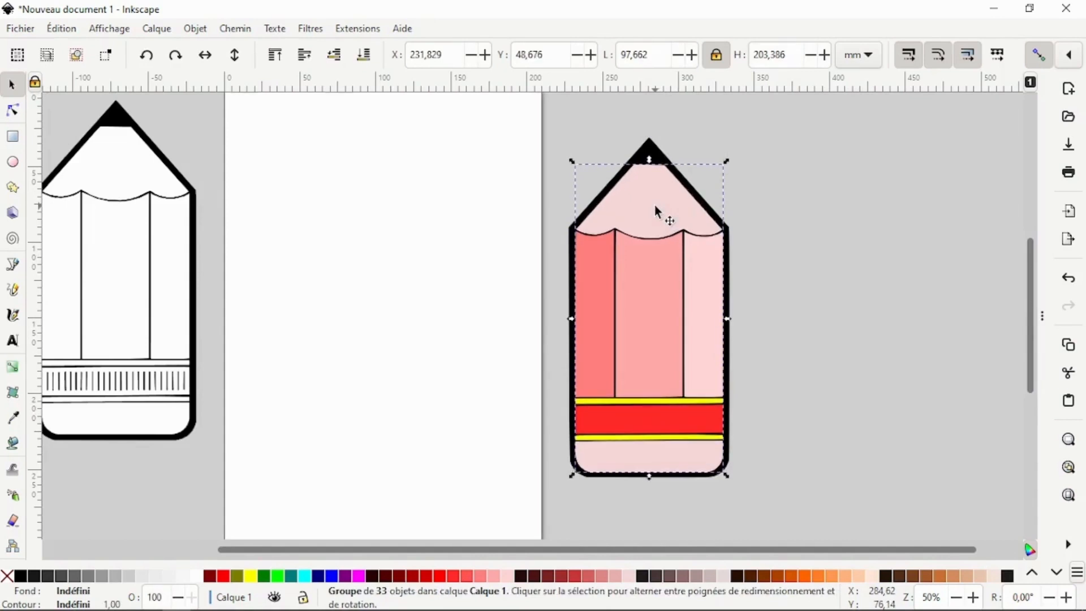
{"action": "key", "text": "Up"}
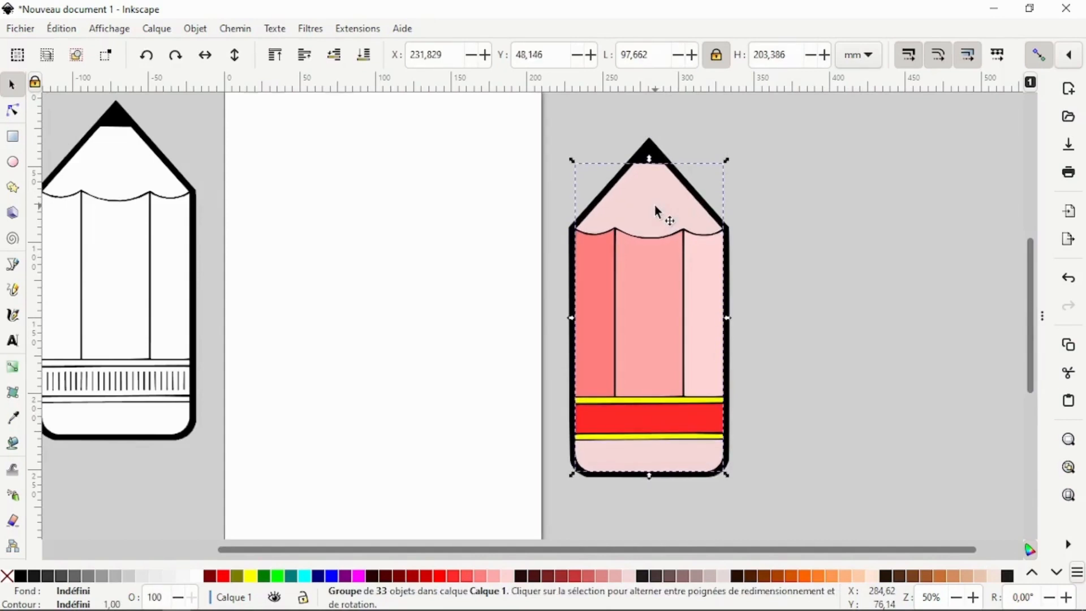
Move the original black-and-white pencil image onto the page, beside the coloured pencil.
{"action": "left_click", "coordinate": [803, 224]}
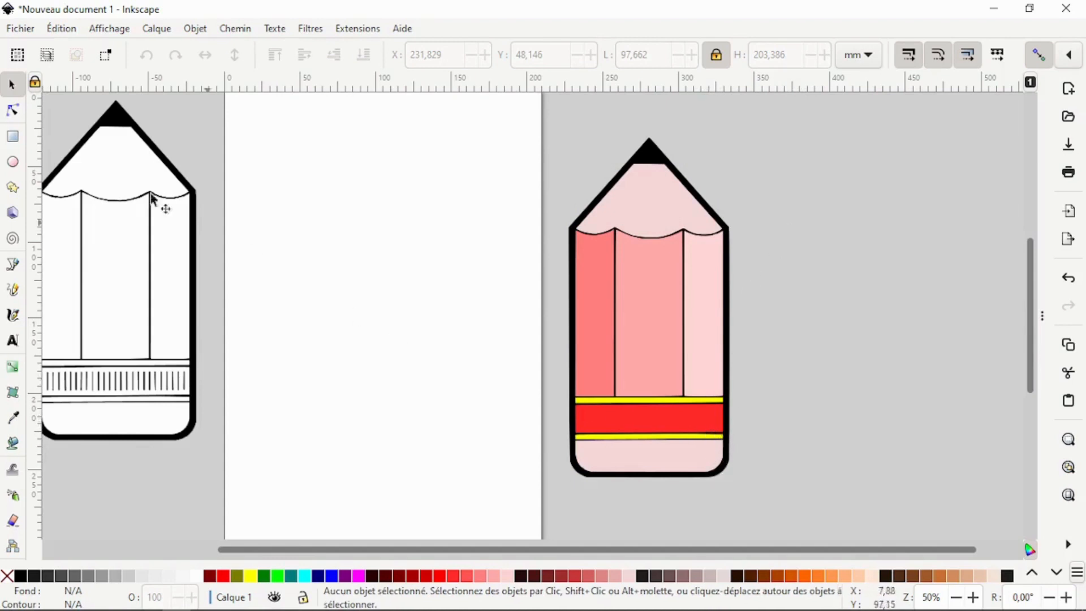
{"action": "mouse_move", "coordinate": [146, 167]}
{"action": "left_mouse_down"}
{"action": "mouse_move", "coordinate": [267, 211]}
{"action": "mouse_move", "coordinate": [491, 218]}
{"action": "mouse_move", "coordinate": [428, 204]}
{"action": "left_mouse_up"}
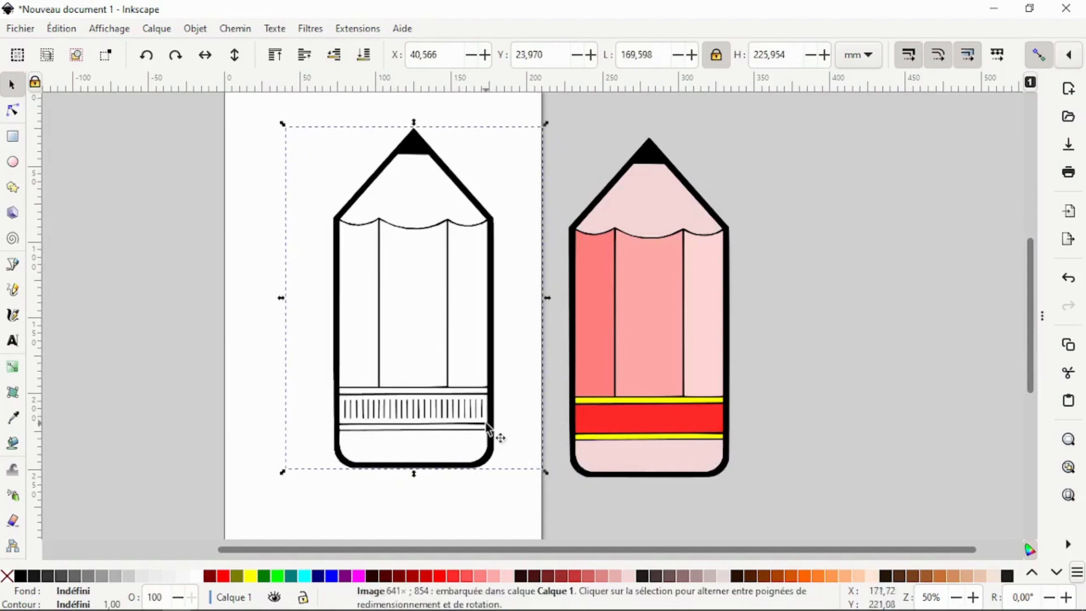
{"action": "left_click", "coordinate": [794, 421]}
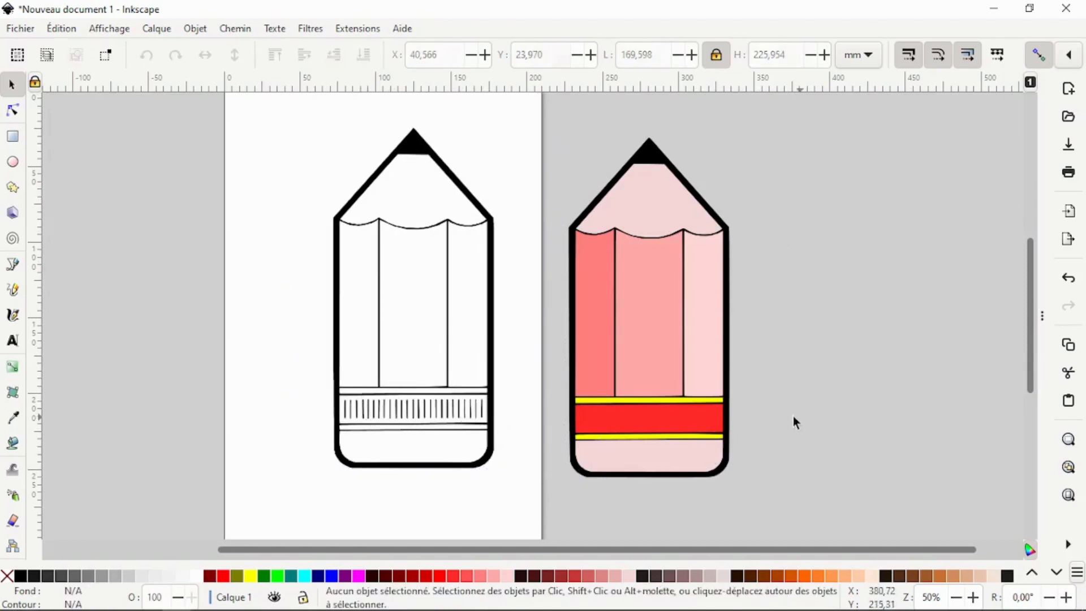
Ungroup the coloured pencil pieces lying over the silhouette.
{"action": "left_click", "coordinate": [648, 423]}
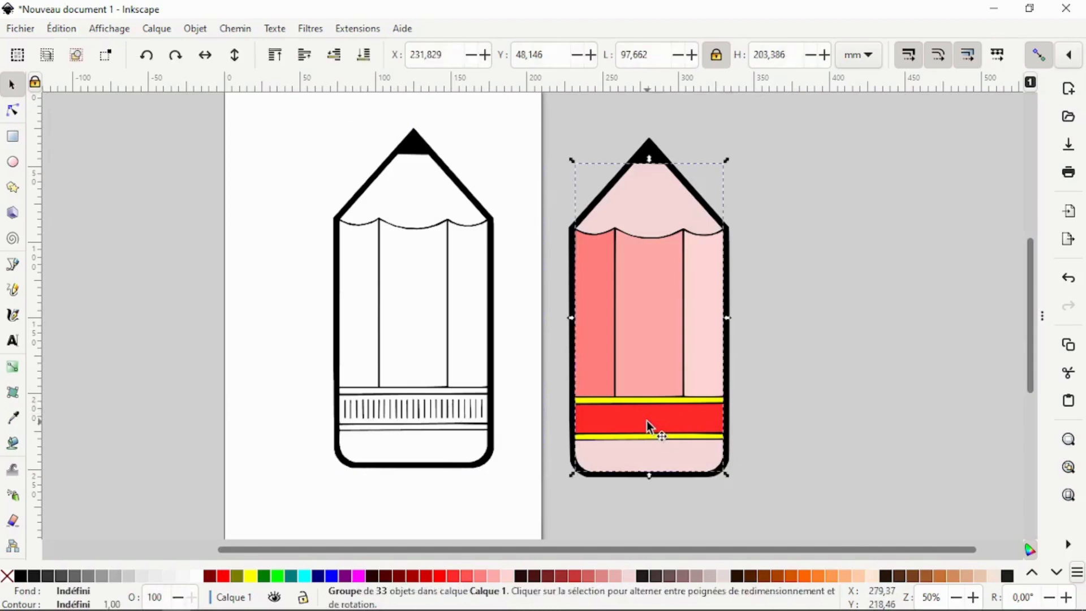
{"action": "right_click", "coordinate": [648, 423]}
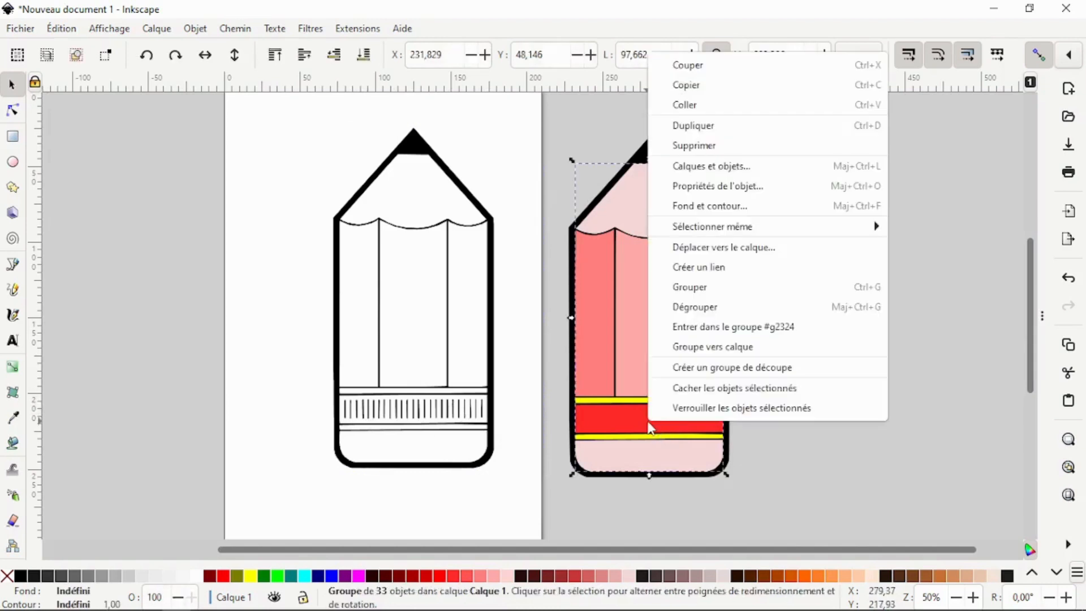
{"action": "left_click", "coordinate": [731, 297]}
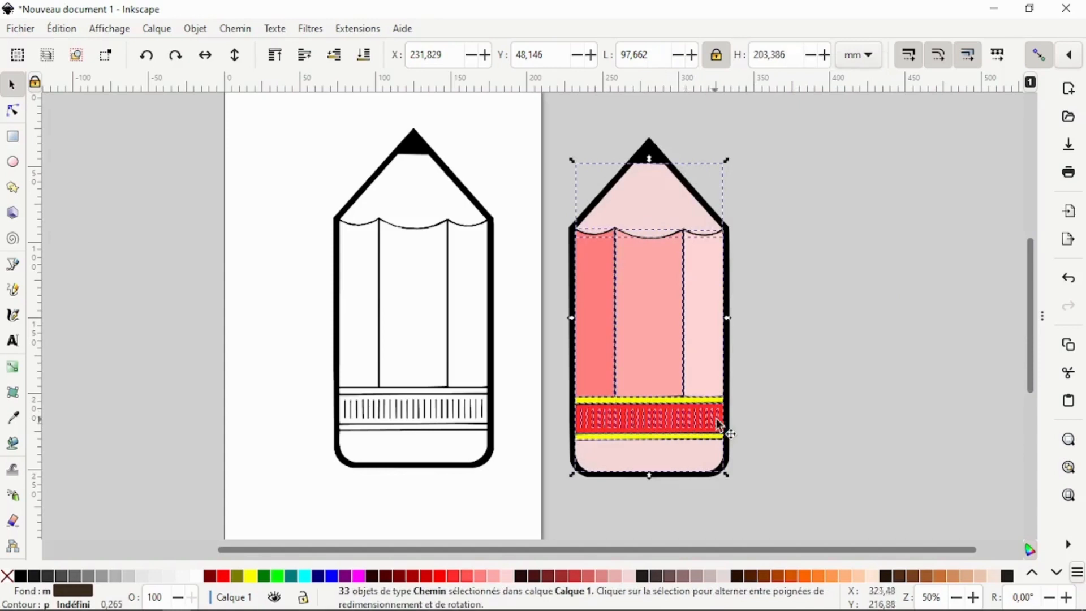
{"action": "left_click", "coordinate": [801, 417]}
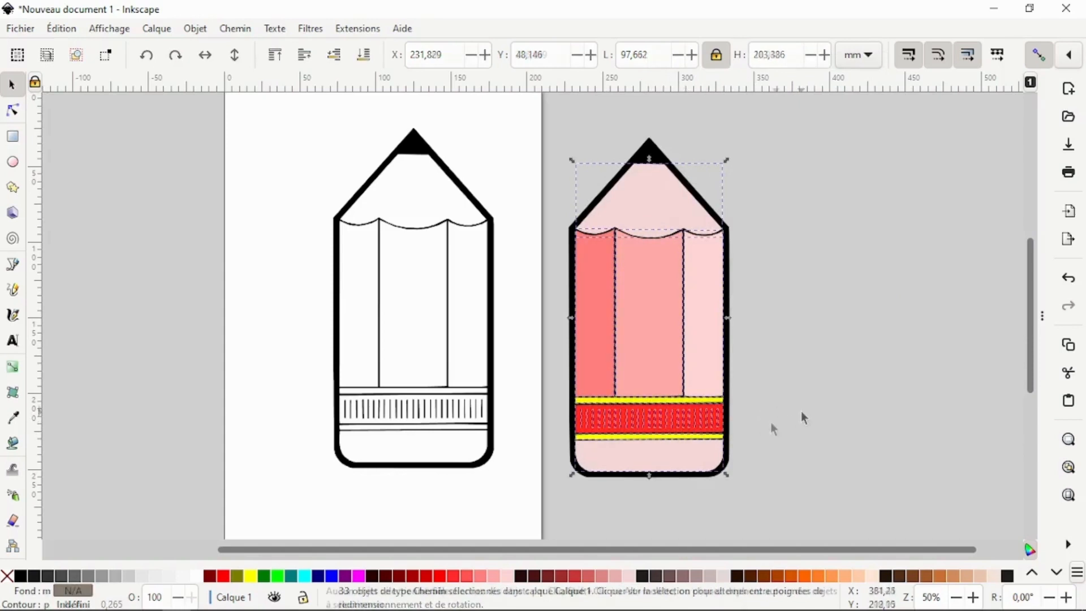
Send the red band to the back and raise it one level, placing it above the silhouette but behind the hatch marks.
{"action": "left_click", "coordinate": [718, 409]}
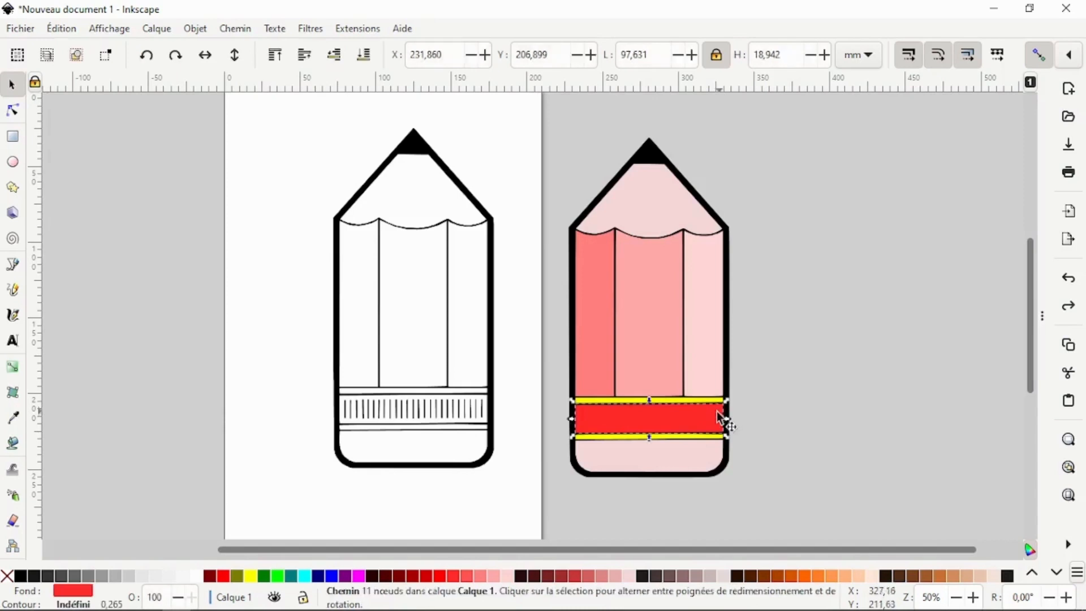
{"action": "left_click", "coordinate": [362, 57]}
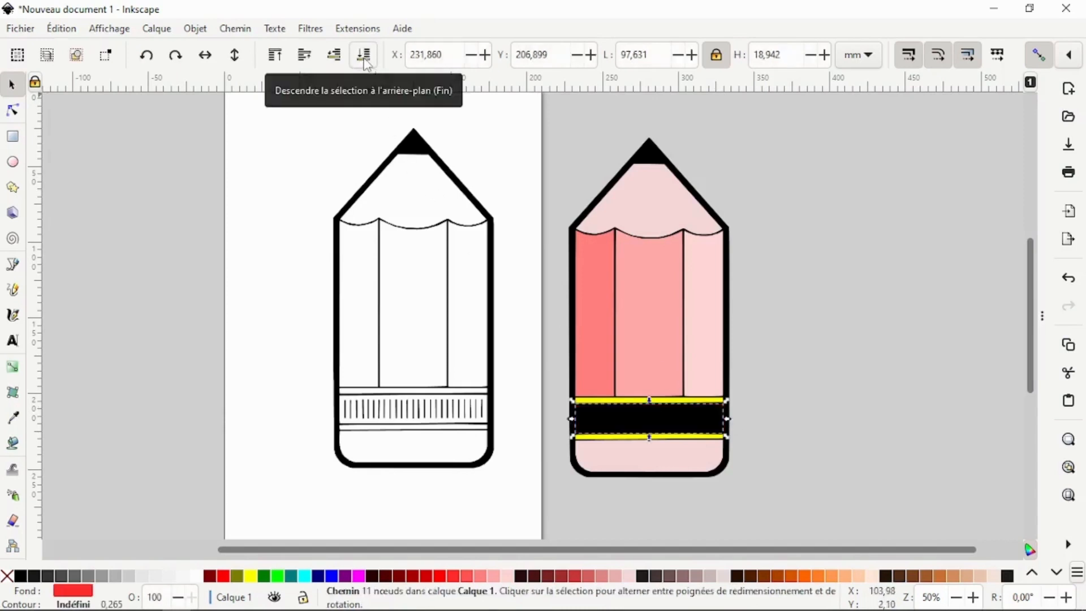
{"action": "left_click", "coordinate": [305, 56]}
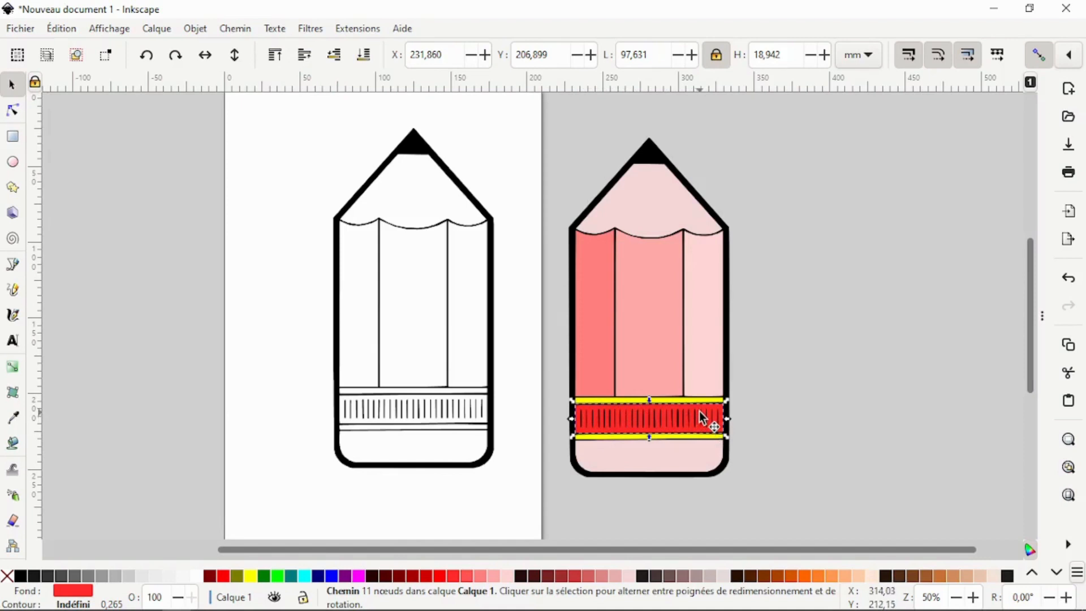
{"action": "left_click", "coordinate": [817, 406]}
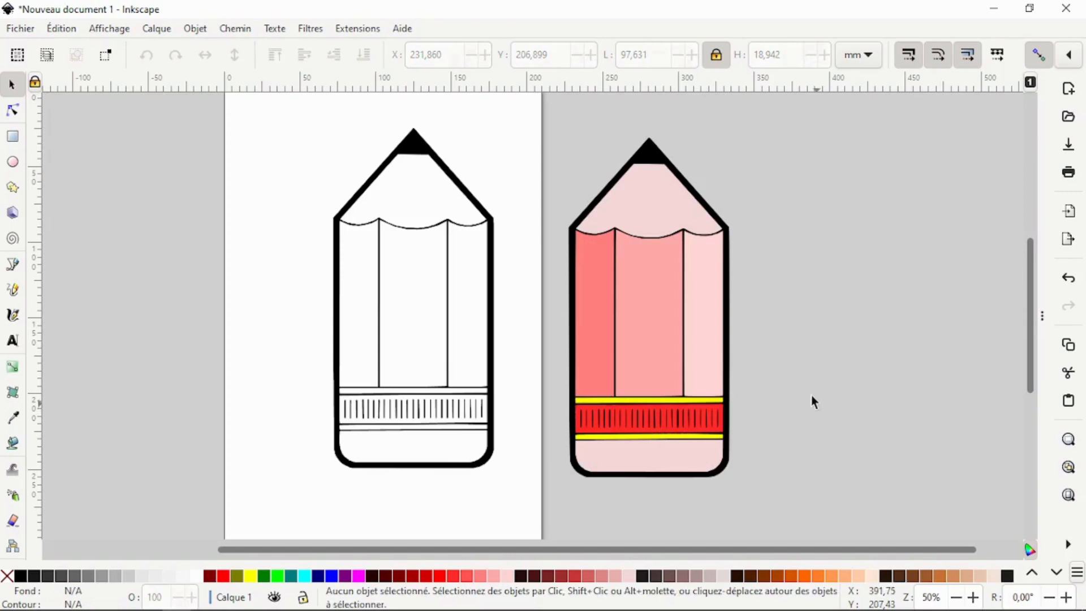
Select all the coloured pieces and hatch marks inside the black silhouette and group them again.
{"action": "left_click", "coordinate": [638, 211]}
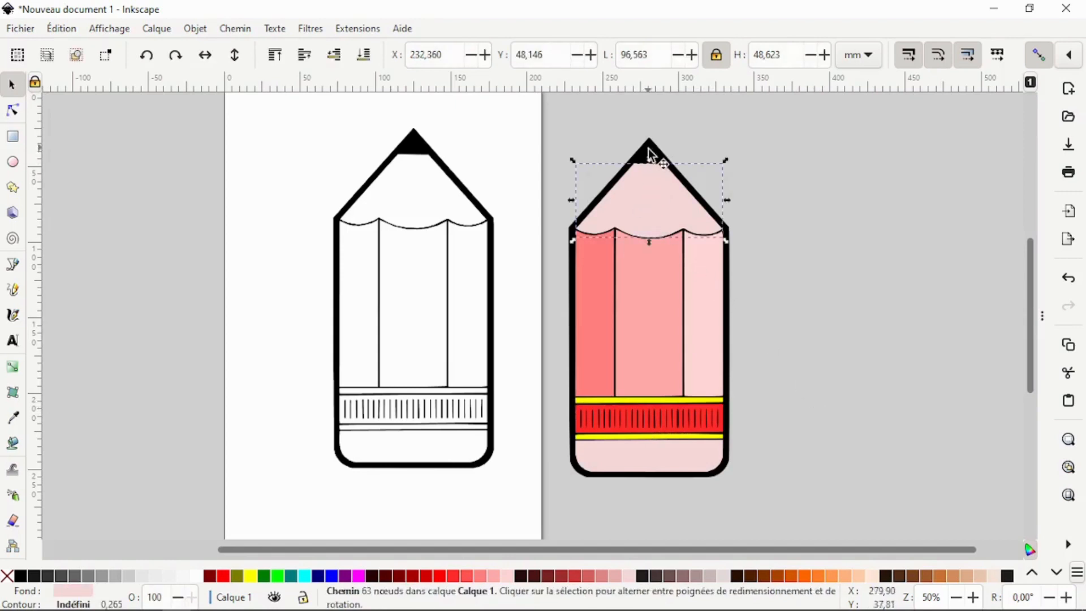
{"action": "left_click", "coordinate": [746, 184]}
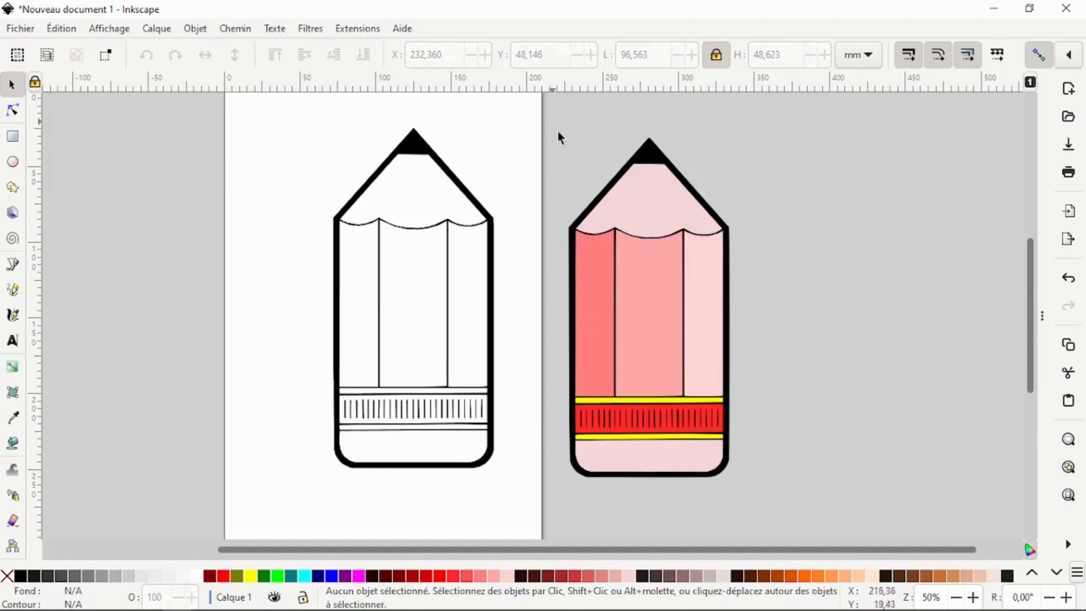
{"action": "left_click_drag", "start_coordinate": [565, 165], "coordinate": [718, 180]}
{"action": "mouse_move", "coordinate": [560, 151]}
{"action": "left_mouse_down"}
{"action": "mouse_move", "coordinate": [659, 170]}
{"action": "mouse_move", "coordinate": [738, 206]}
{"action": "mouse_move", "coordinate": [762, 369]}
{"action": "mouse_move", "coordinate": [753, 498]}
{"action": "left_mouse_up"}
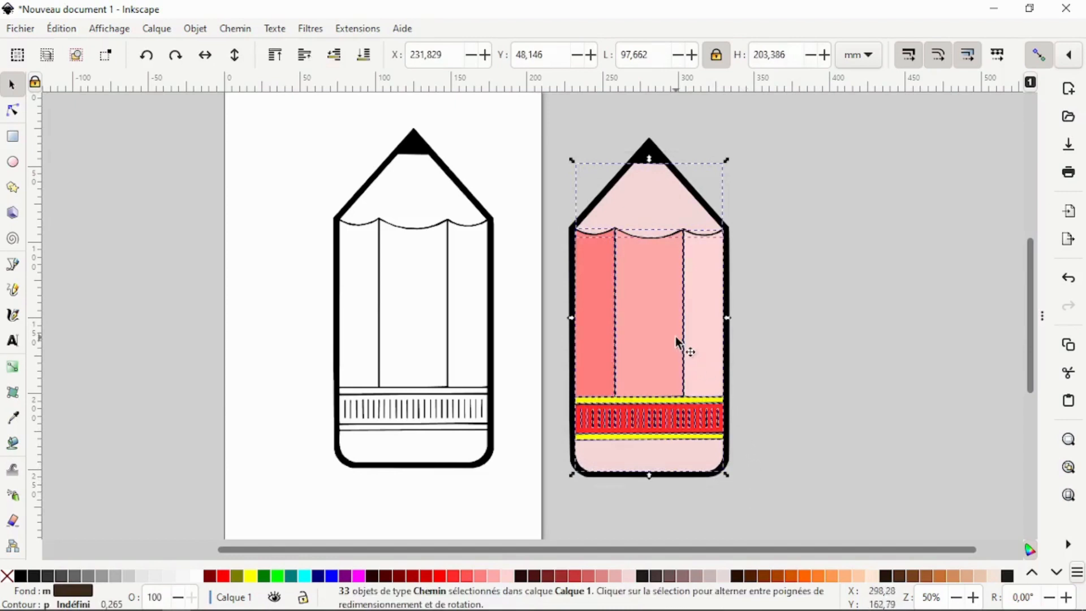
{"action": "right_click", "coordinate": [640, 217]}
{"action": "left_click", "coordinate": [724, 448]}
{"action": "left_click", "coordinate": [845, 302]}
Delete the original black-and-white pencil image and start saving the drawing as a new file.
{"action": "left_click", "coordinate": [444, 188]}
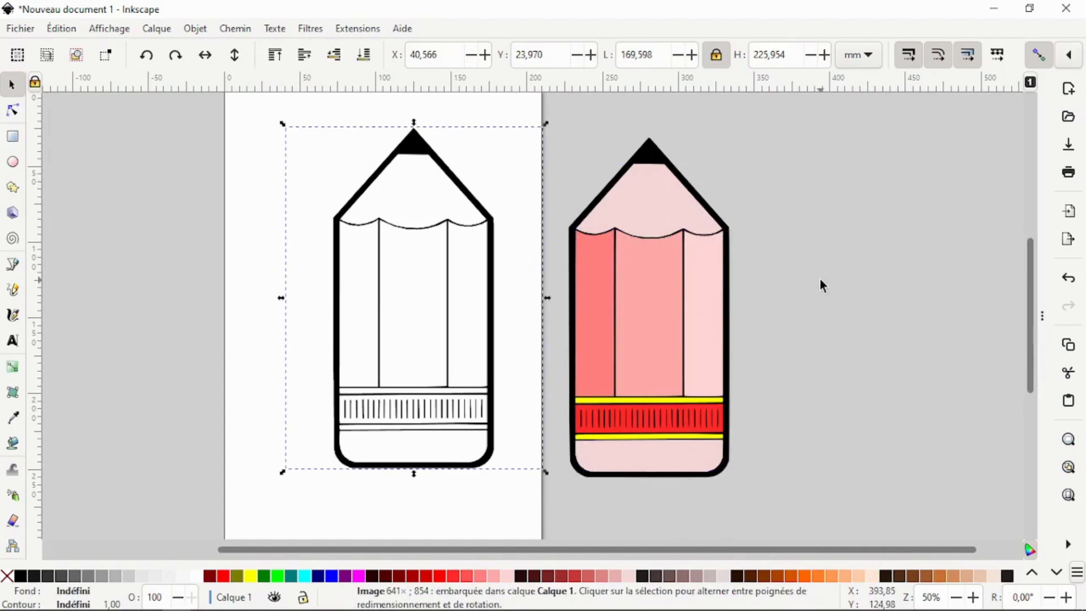
{"action": "key", "text": "Delete"}
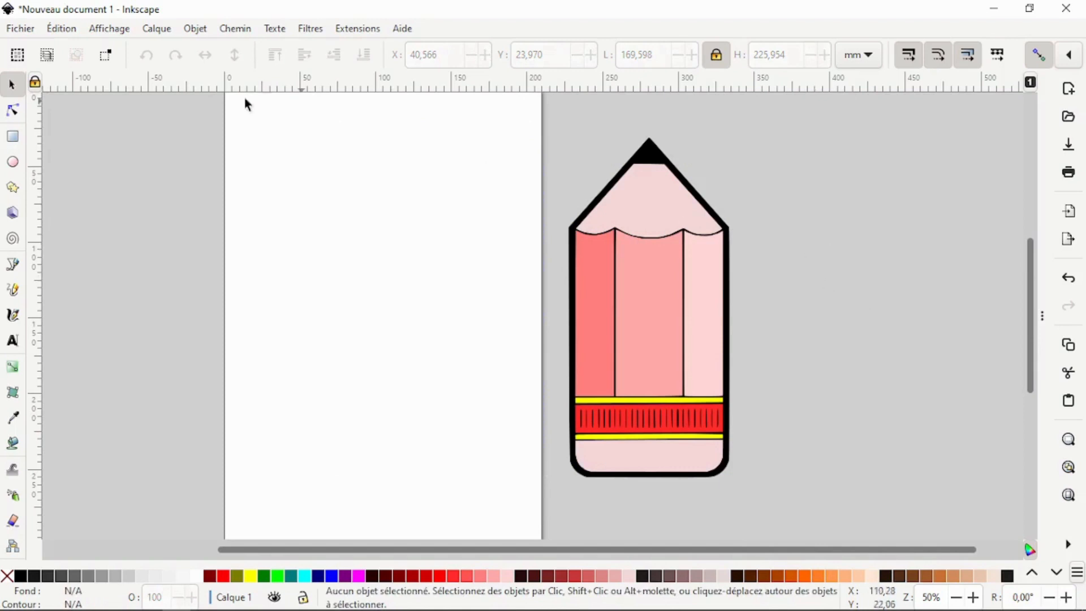
{"action": "left_click", "coordinate": [21, 31]}
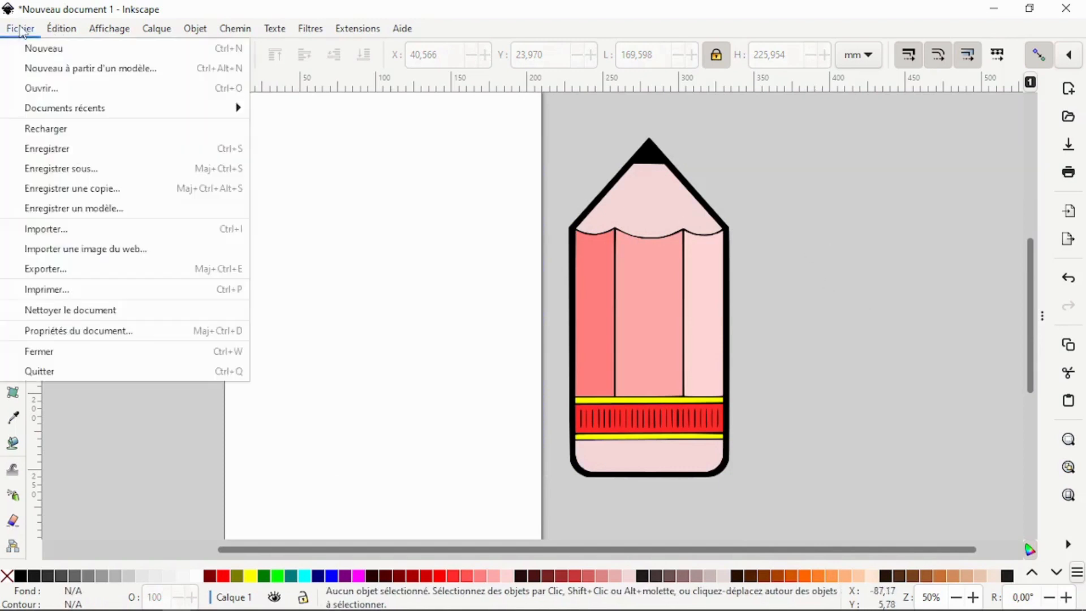
{"action": "left_click", "coordinate": [85, 169]}
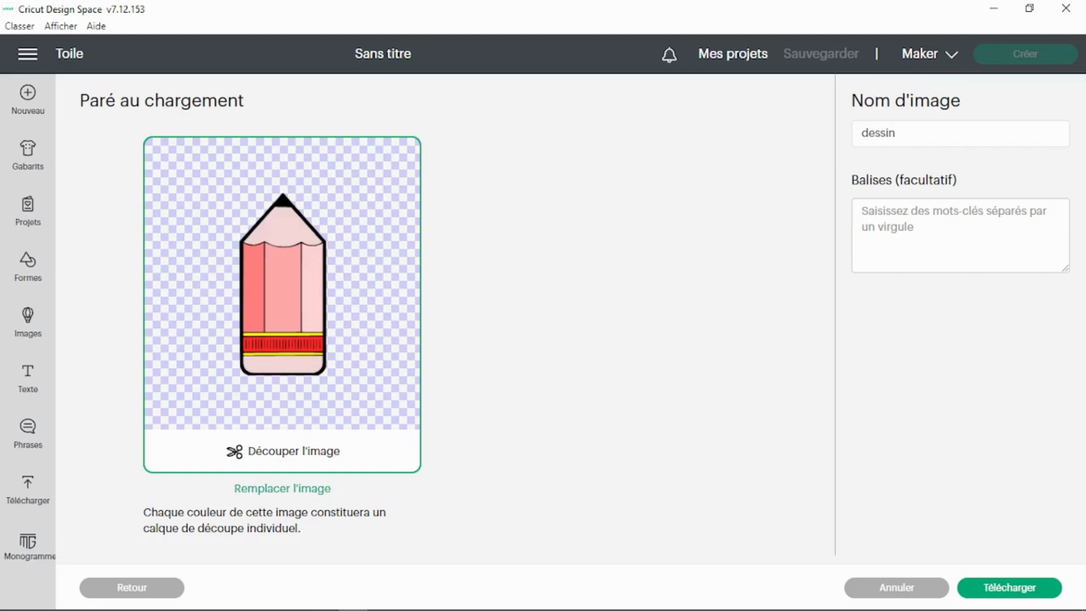
Switch to Cricut Design Space, upload the image named dessin, and choose it for the canvas.
{"action": "left_click", "coordinate": [1018, 592]}
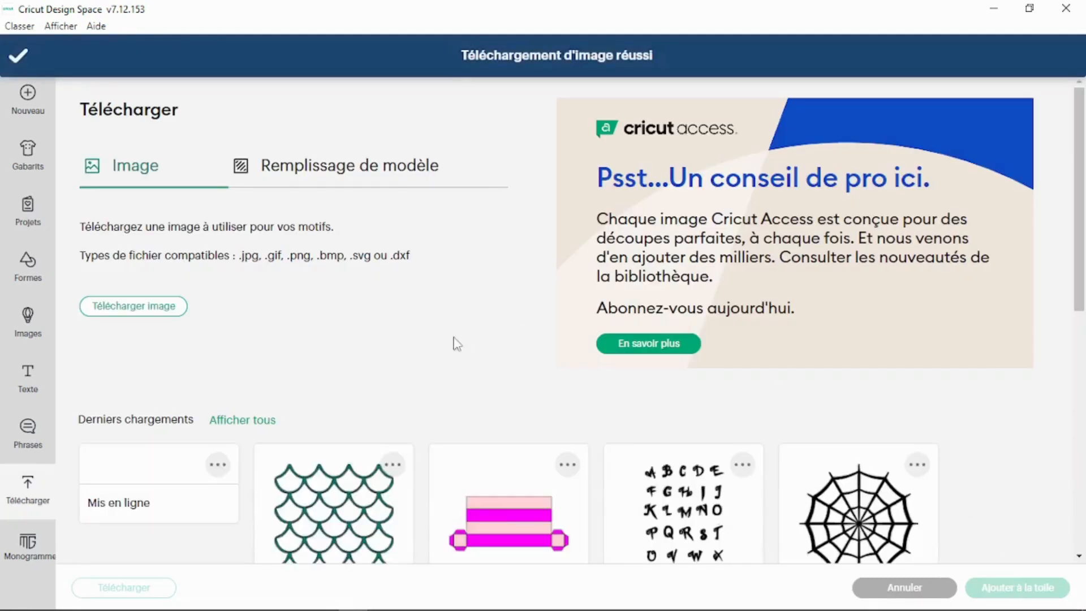
{"action": "left_click", "coordinate": [128, 468]}
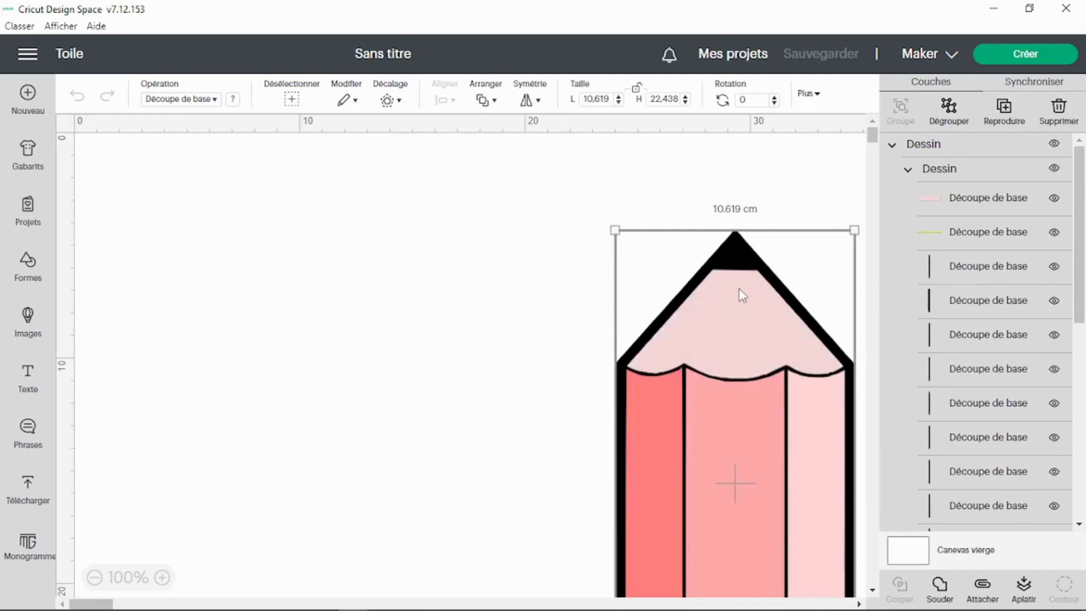
Reposition the whole pencil near the middle of the canvas, at about x 20.4 cm and y 1.7 cm.
{"action": "mouse_move", "coordinate": [739, 290]}
{"action": "left_mouse_down"}
{"action": "mouse_move", "coordinate": [447, 221]}
{"action": "mouse_move", "coordinate": [435, 199]}
{"action": "left_mouse_up"}
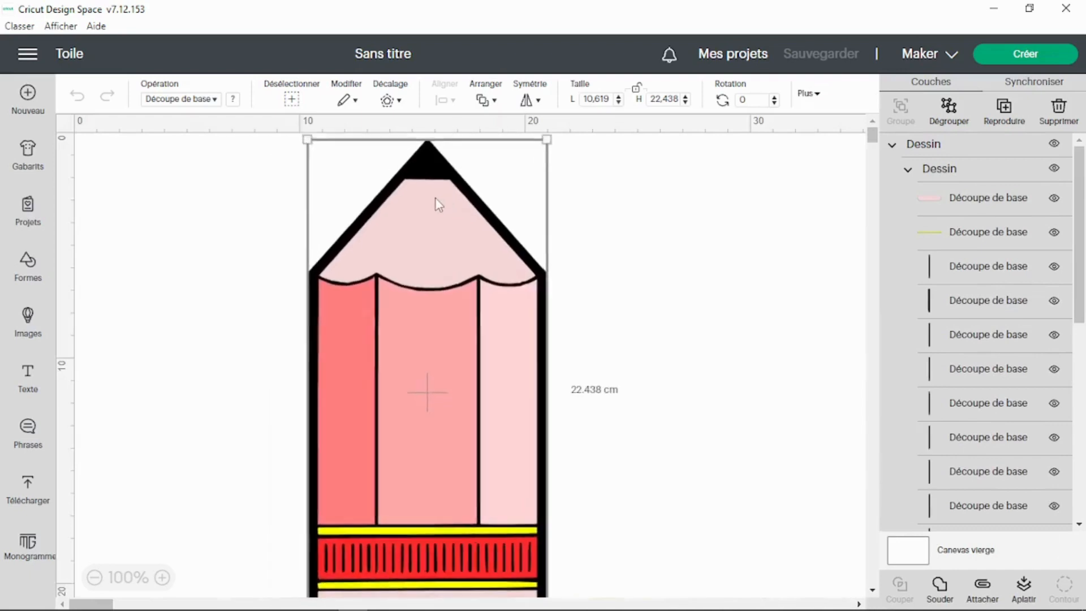
{"action": "left_click", "coordinate": [94, 578]}
{"action": "left_click_drag", "start_coordinate": [347, 225], "coordinate": [450, 243]}
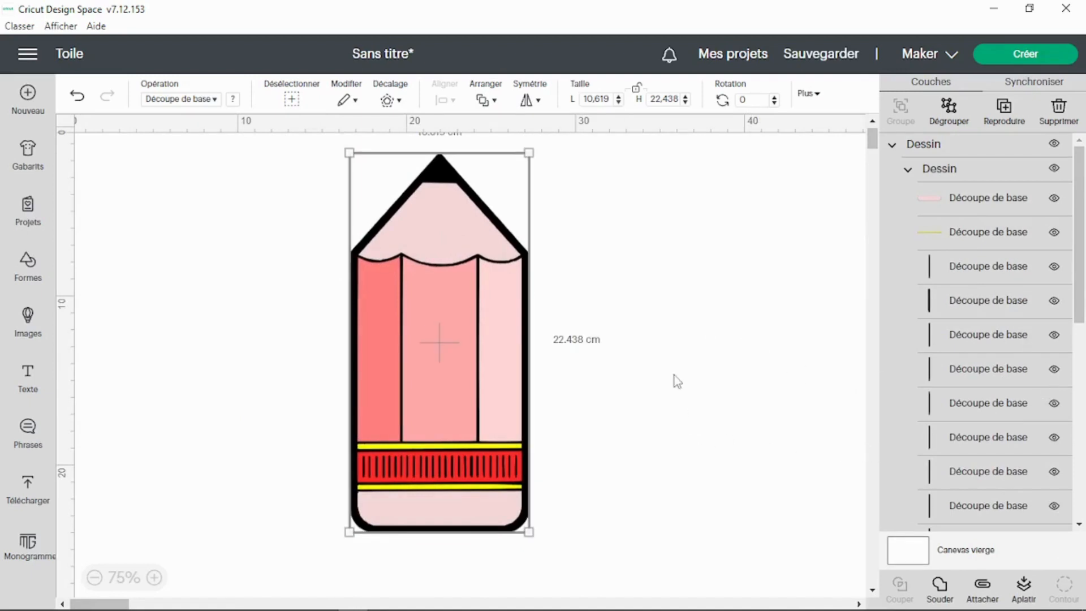
{"action": "left_click", "coordinate": [661, 384]}
{"action": "left_click_drag", "start_coordinate": [449, 184], "coordinate": [513, 184]}
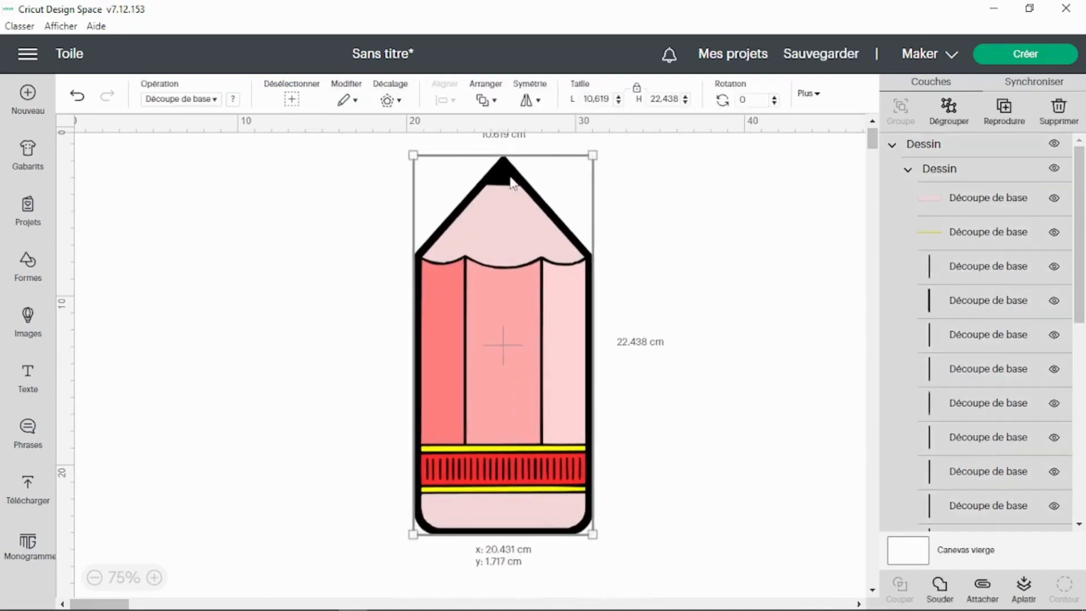
Examine the pencil's layers one by one, including the hatch marks, the pink body panels and the tip.
{"action": "left_click", "coordinate": [1012, 174]}
{"action": "left_click", "coordinate": [1005, 206]}
{"action": "left_click", "coordinate": [1015, 313]}
{"action": "scroll", "coordinate": [1016, 316], "scroll_direction": "down", "scroll_amount": 3}
{"action": "left_click", "coordinate": [1001, 497]}
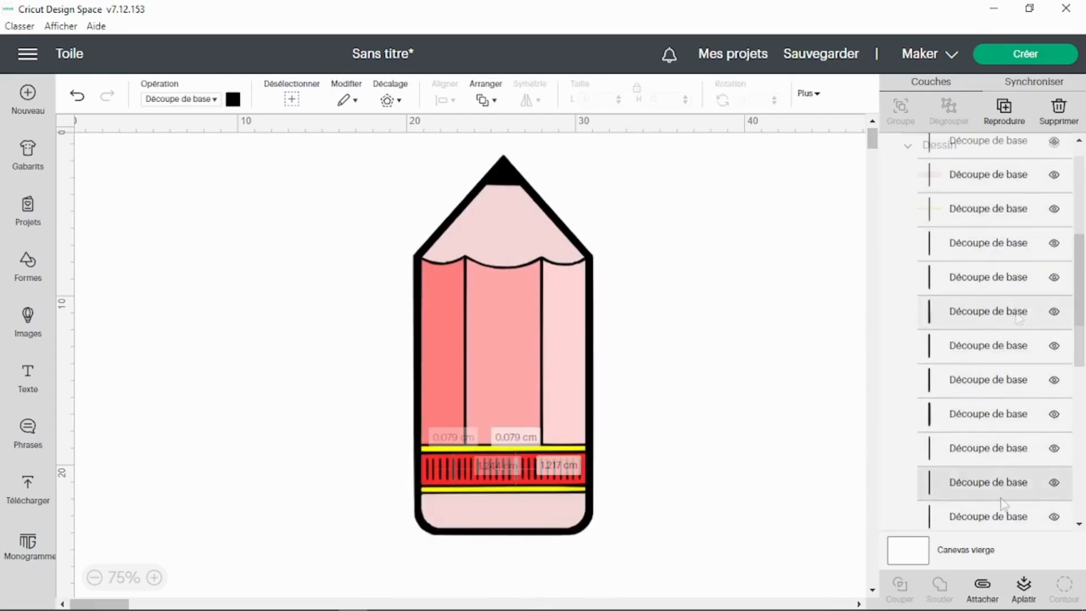
{"action": "scroll", "coordinate": [1001, 498], "scroll_direction": "down", "scroll_amount": 2}
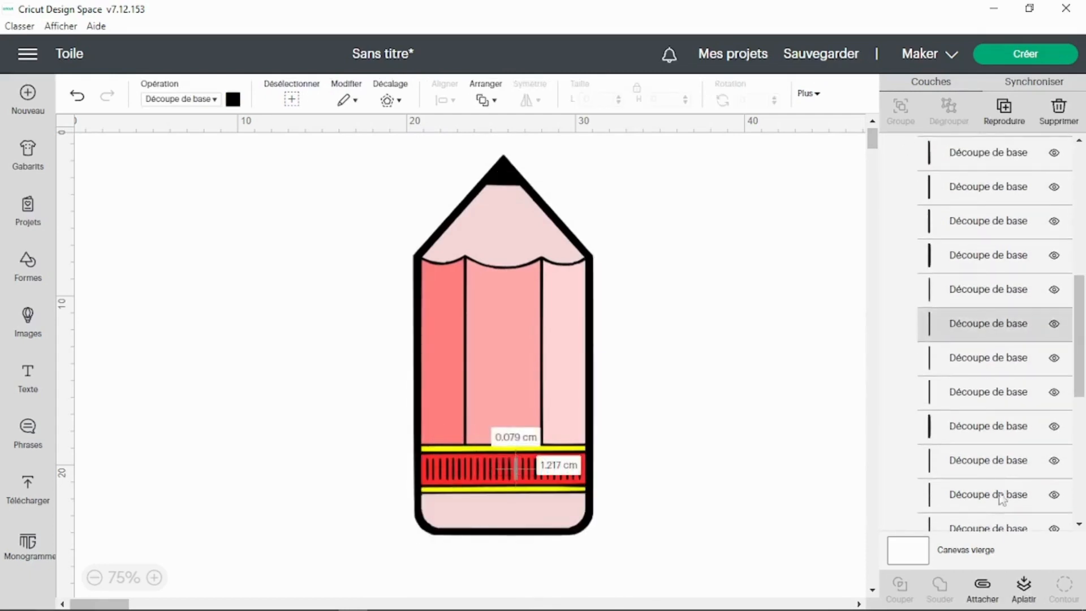
{"action": "left_click", "coordinate": [990, 431]}
{"action": "scroll", "coordinate": [993, 454], "scroll_direction": "down", "scroll_amount": 4}
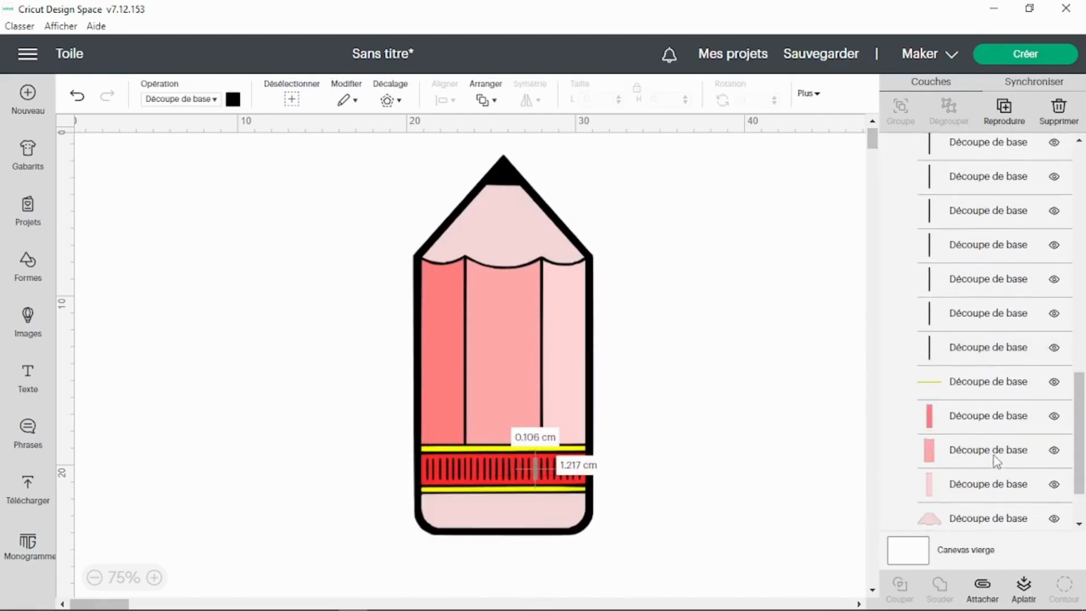
{"action": "scroll", "coordinate": [997, 461], "scroll_direction": "down", "scroll_amount": 2}
{"action": "left_click", "coordinate": [973, 342]}
{"action": "left_click", "coordinate": [974, 374]}
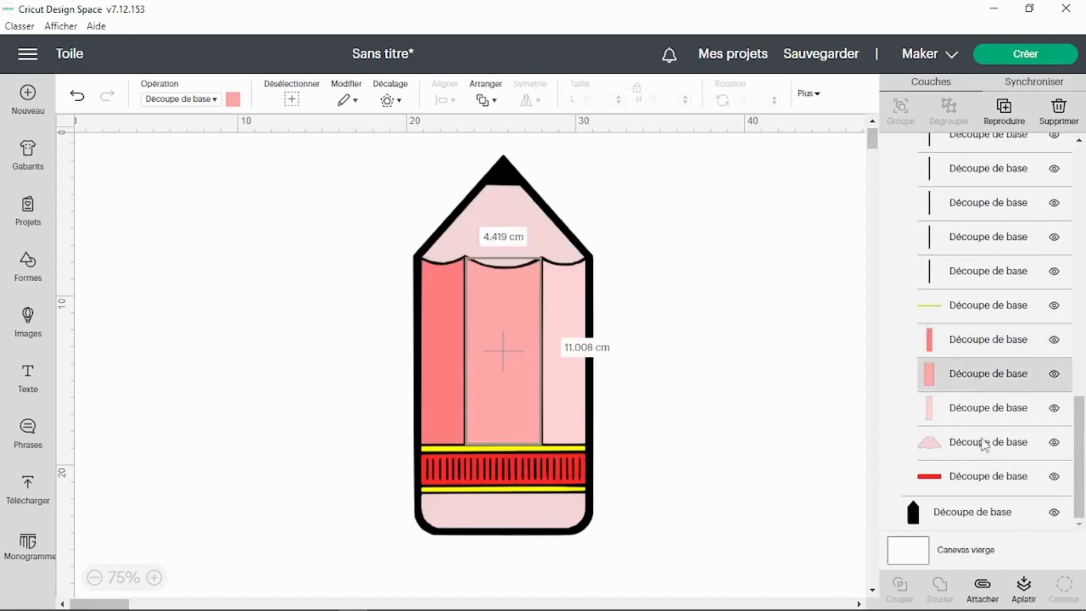
{"action": "left_click", "coordinate": [984, 444]}
{"action": "scroll", "coordinate": [987, 367], "scroll_direction": "up", "scroll_amount": 10}
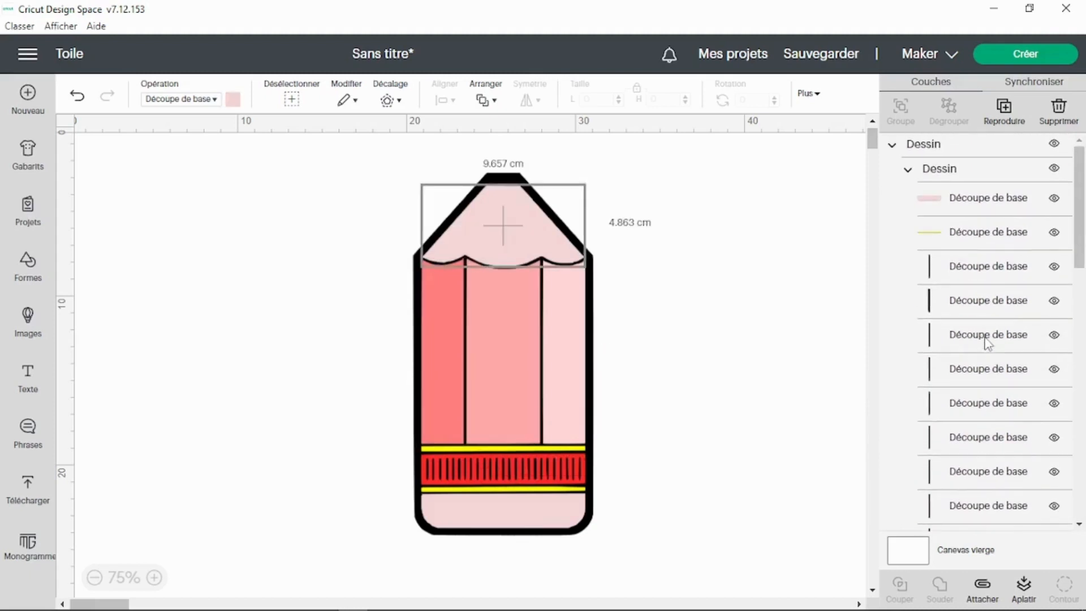
Recolour the pale pink piece at the blunt end of the pencil to light yellow.
{"action": "left_click", "coordinate": [946, 190]}
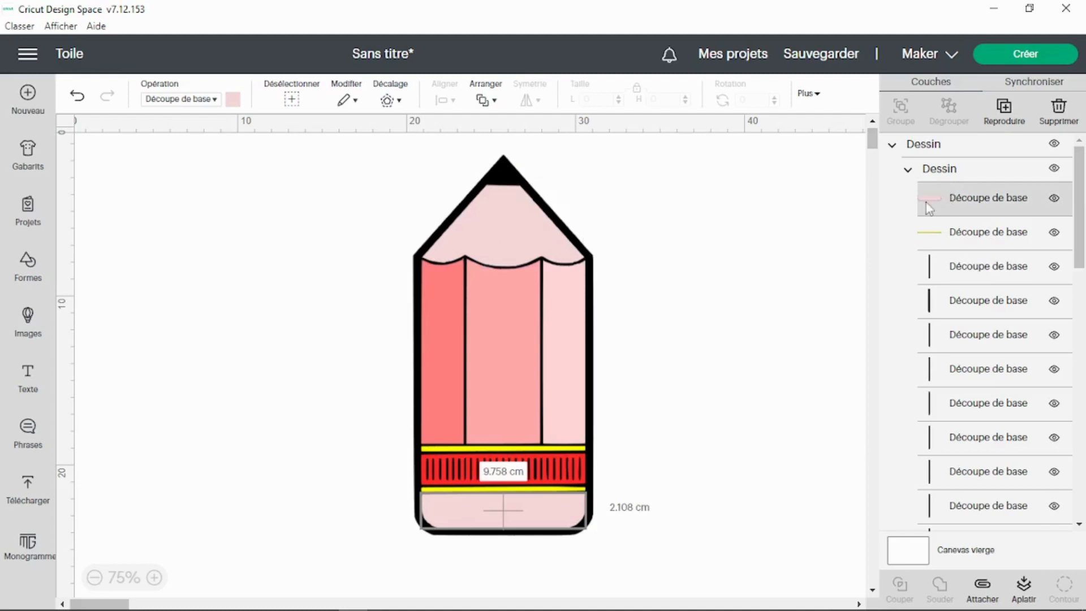
{"action": "left_click", "coordinate": [233, 100]}
{"action": "left_click", "coordinate": [351, 197]}
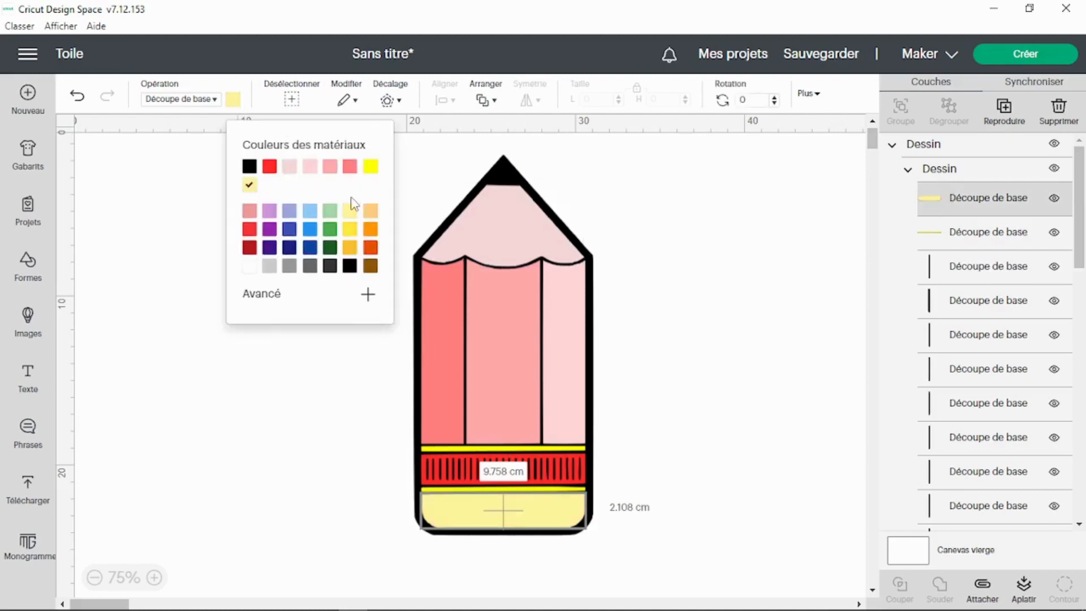
{"action": "left_click", "coordinate": [735, 344]}
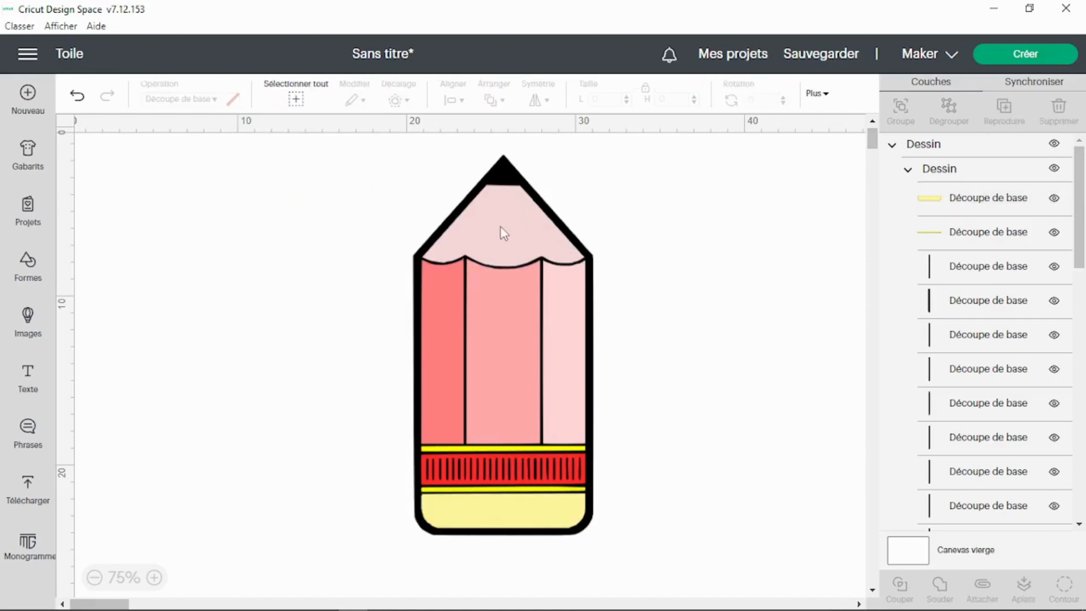
Synchronize the tip's colour with the light yellow end piece, and the outer body panels with the middle panel's pink.
{"action": "left_click", "coordinate": [1025, 85]}
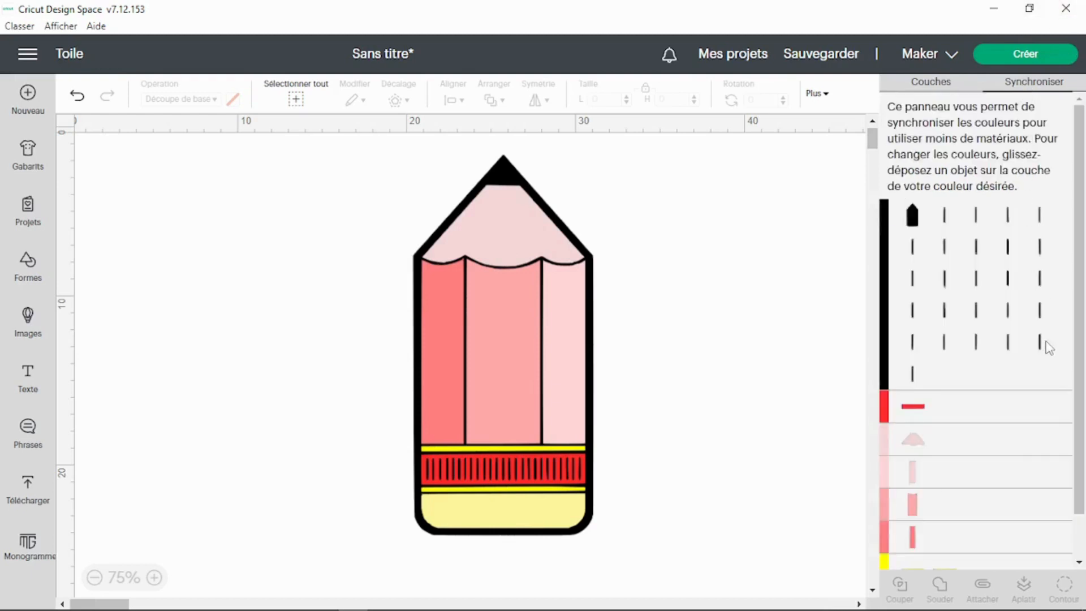
{"action": "scroll", "coordinate": [996, 423], "scroll_direction": "down", "scroll_amount": 1}
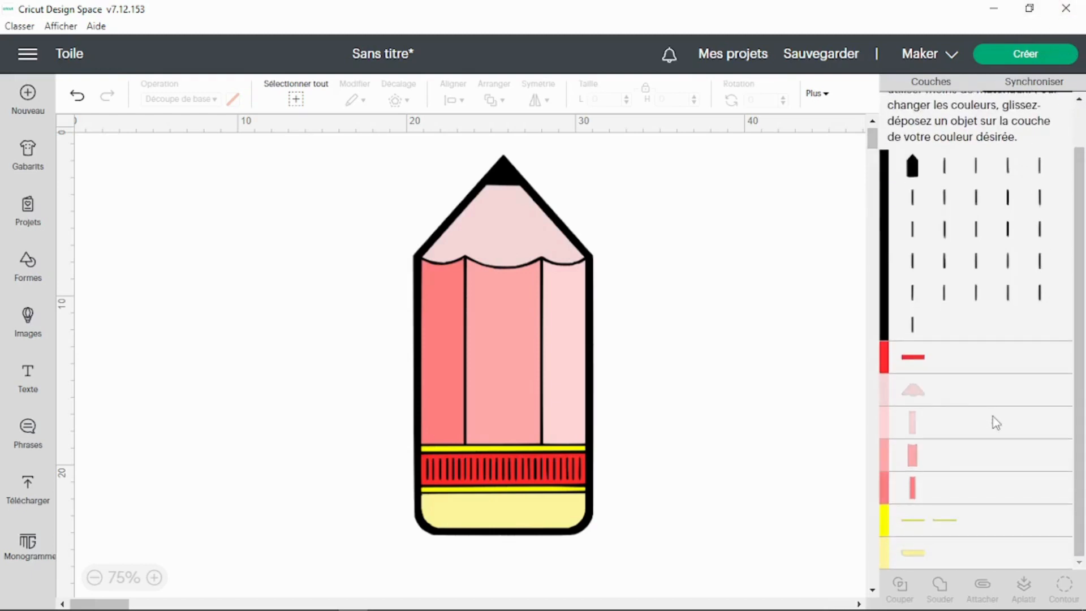
{"action": "left_click_drag", "start_coordinate": [916, 388], "coordinate": [947, 550]}
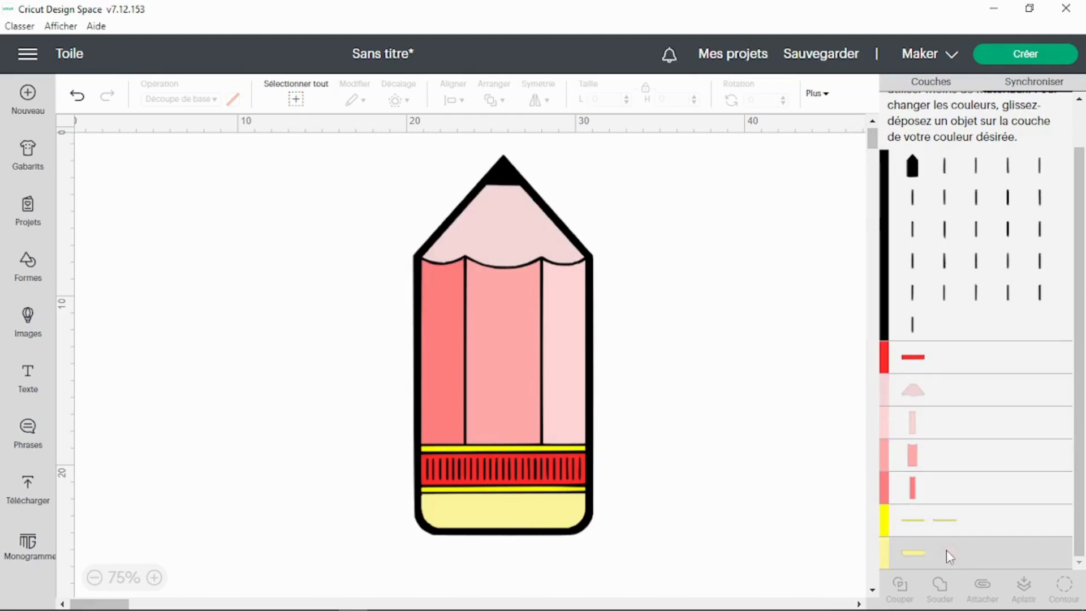
{"action": "left_click_drag", "start_coordinate": [947, 550], "coordinate": [946, 550]}
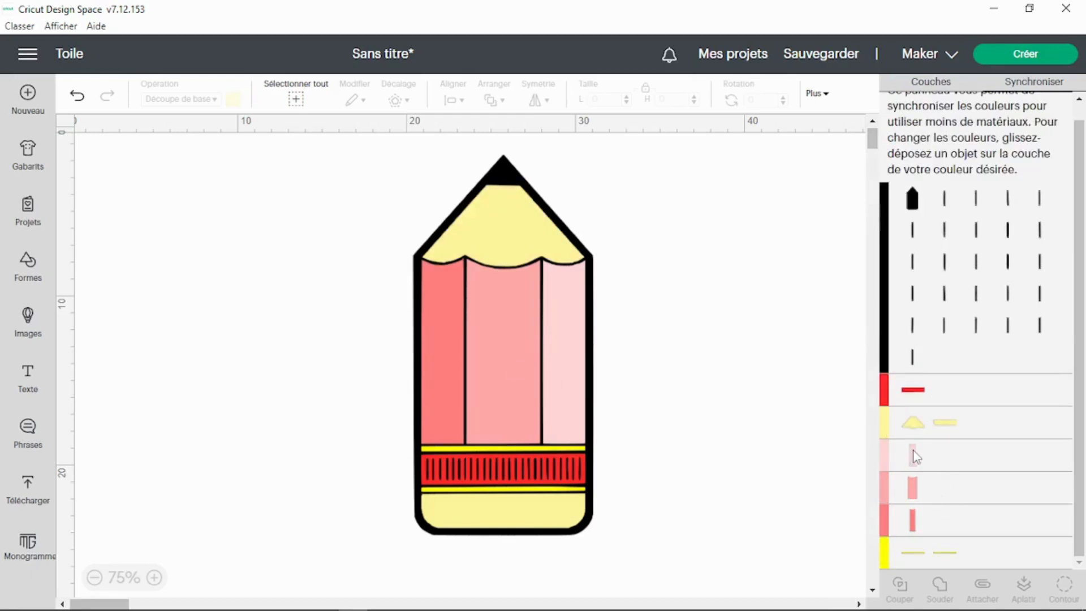
{"action": "mouse_move", "coordinate": [915, 455]}
{"action": "left_mouse_down"}
{"action": "mouse_move", "coordinate": [950, 468]}
{"action": "mouse_move", "coordinate": [947, 485]}
{"action": "mouse_move", "coordinate": [916, 503]}
{"action": "mouse_move", "coordinate": [974, 499]}
{"action": "mouse_move", "coordinate": [987, 484]}
{"action": "left_mouse_up"}
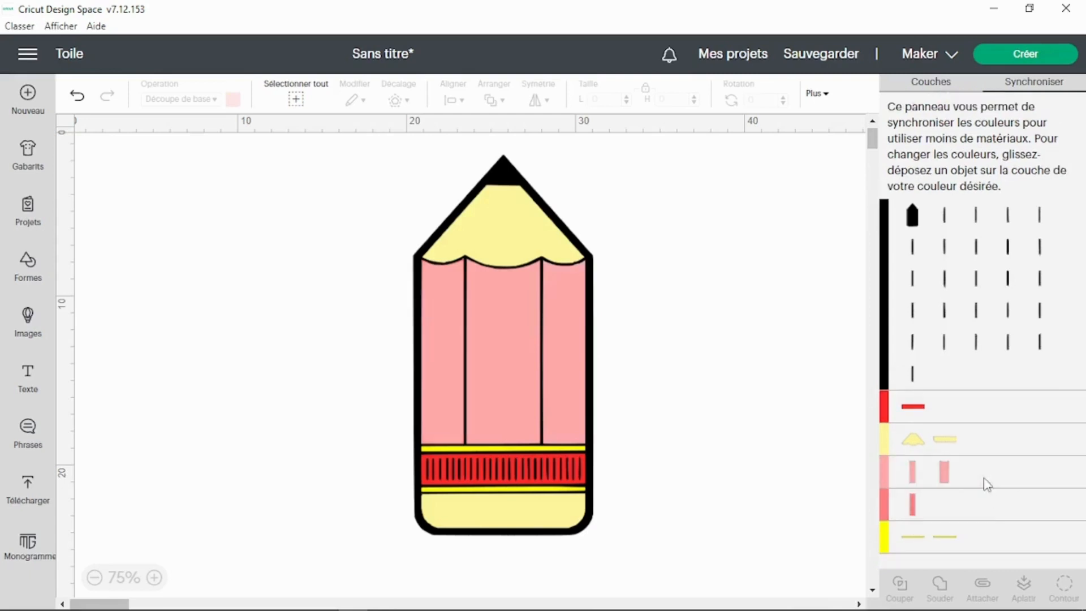
{"action": "left_click", "coordinate": [802, 404]}
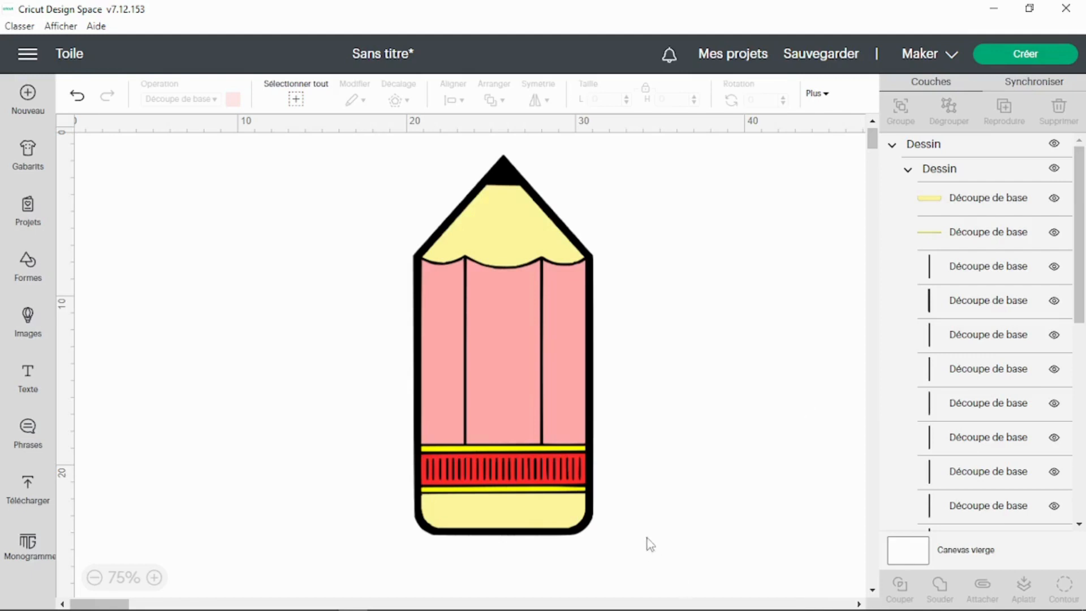
Inspect several individual hatch-mark layers over the red band to see where each lies on the pencil.
{"action": "left_click", "coordinate": [426, 471]}
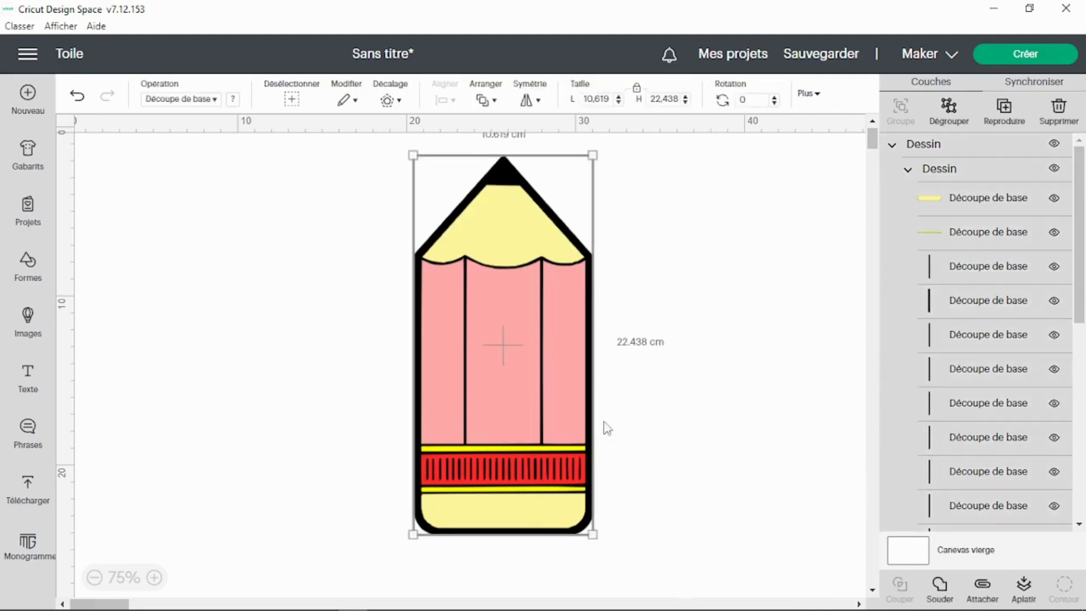
{"action": "left_click", "coordinate": [934, 274]}
{"action": "left_click", "coordinate": [933, 306]}
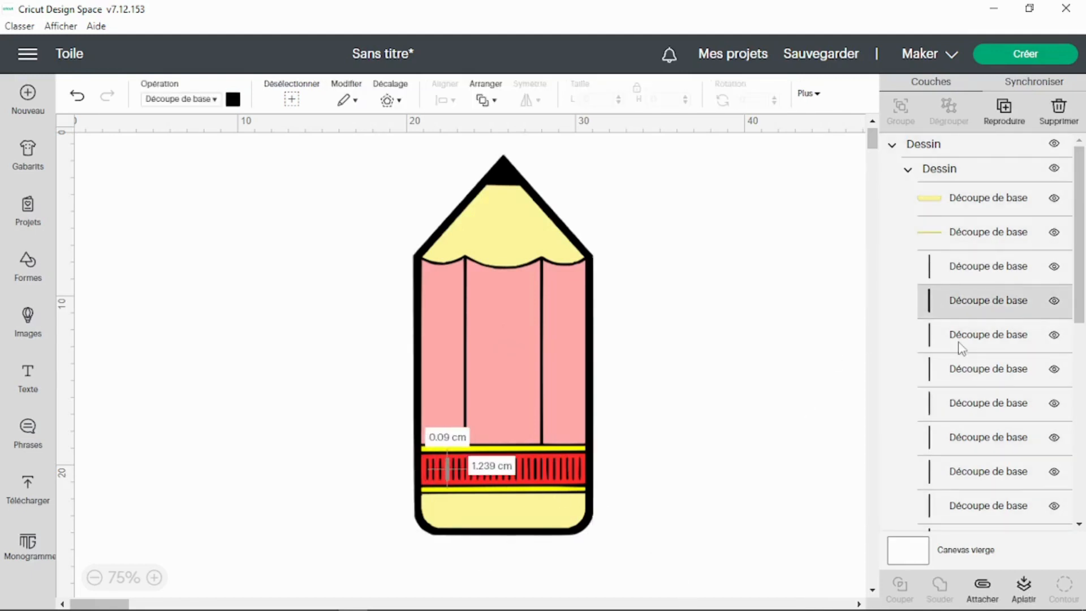
{"action": "left_click", "coordinate": [961, 344]}
{"action": "left_click", "coordinate": [965, 370]}
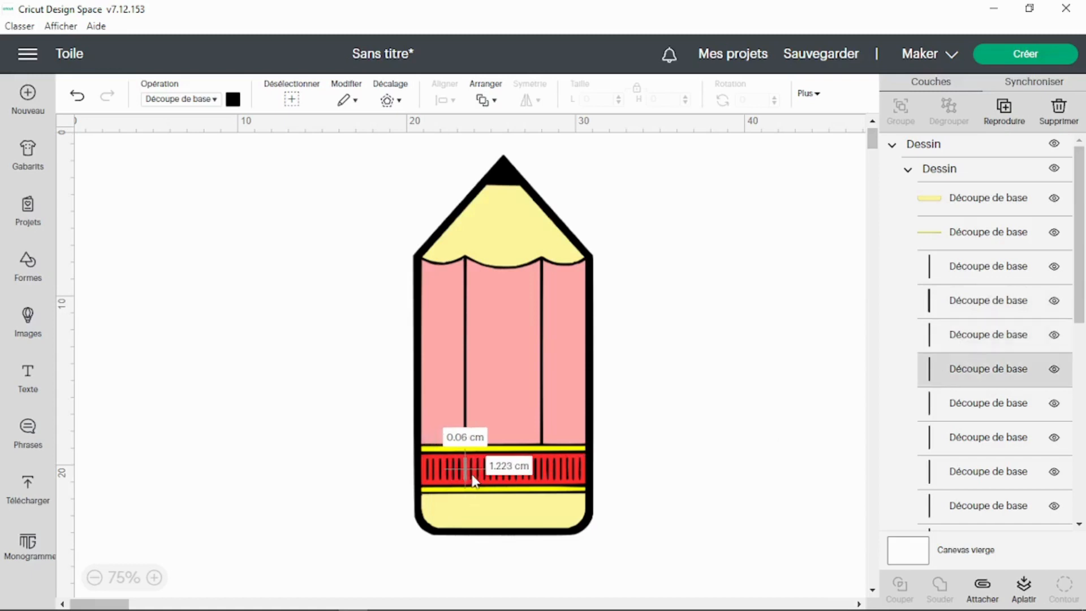
{"action": "left_click", "coordinate": [432, 461]}
{"action": "left_click", "coordinate": [975, 299]}
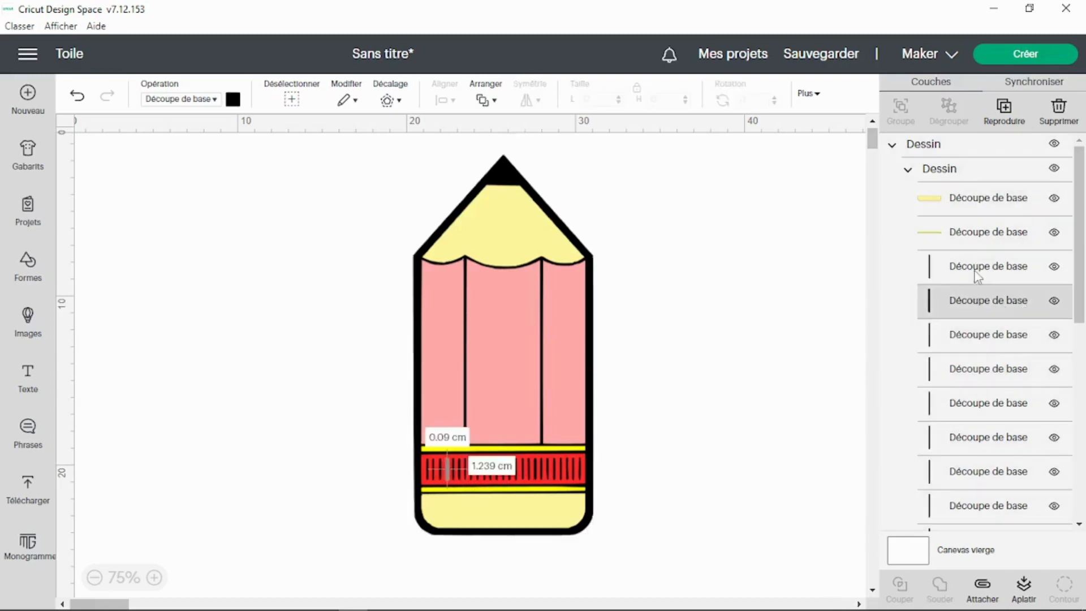
Ungroup the pencil and hide the black silhouette layer.
{"action": "left_click", "coordinate": [502, 218]}
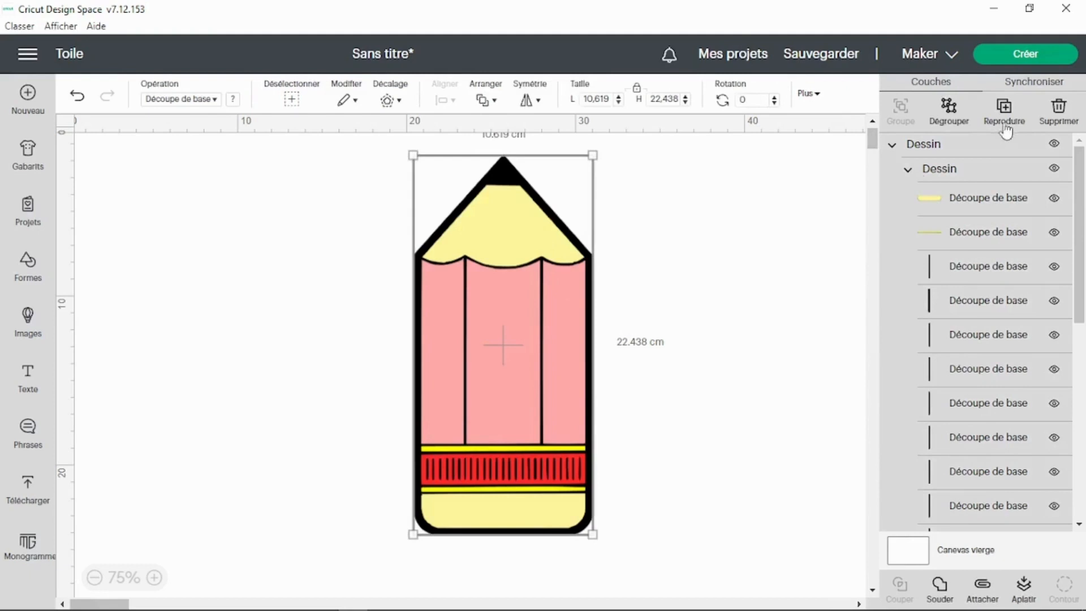
{"action": "left_click", "coordinate": [948, 112]}
{"action": "left_click", "coordinate": [737, 263]}
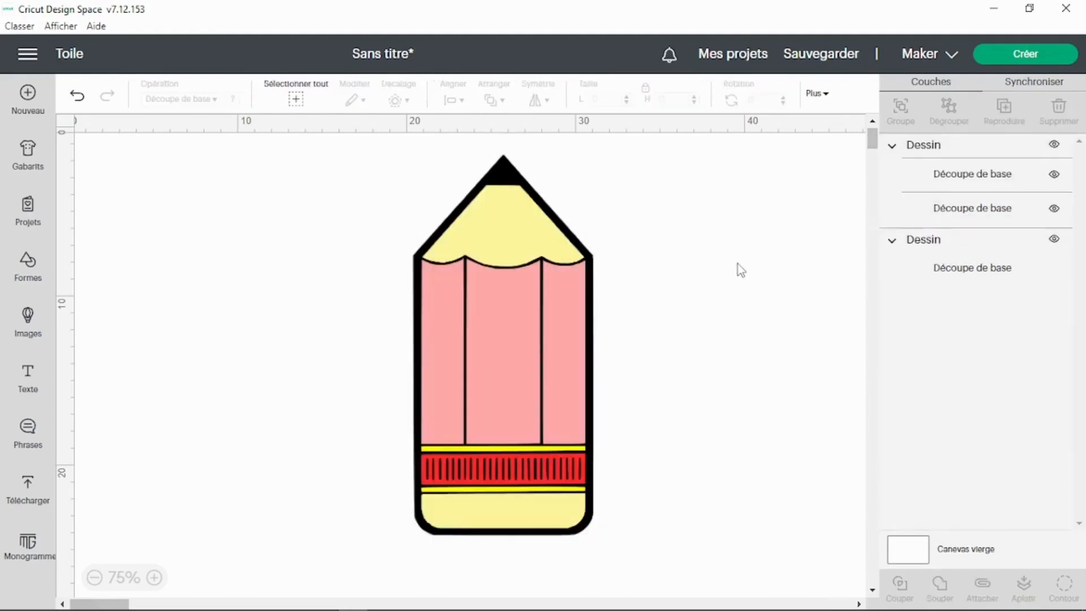
{"action": "left_click", "coordinate": [501, 169]}
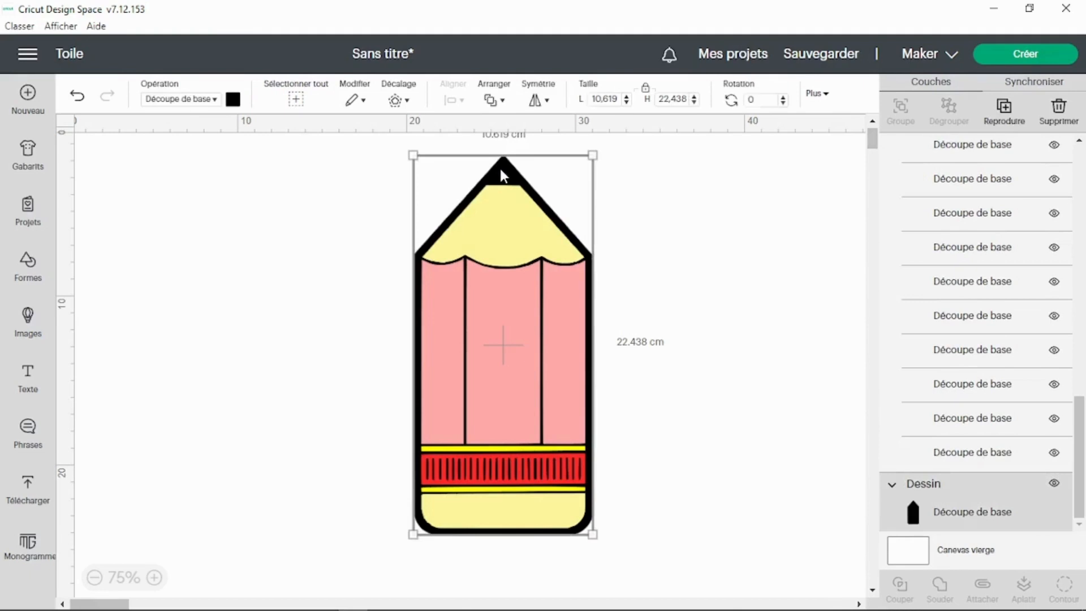
{"action": "left_click", "coordinate": [1053, 483]}
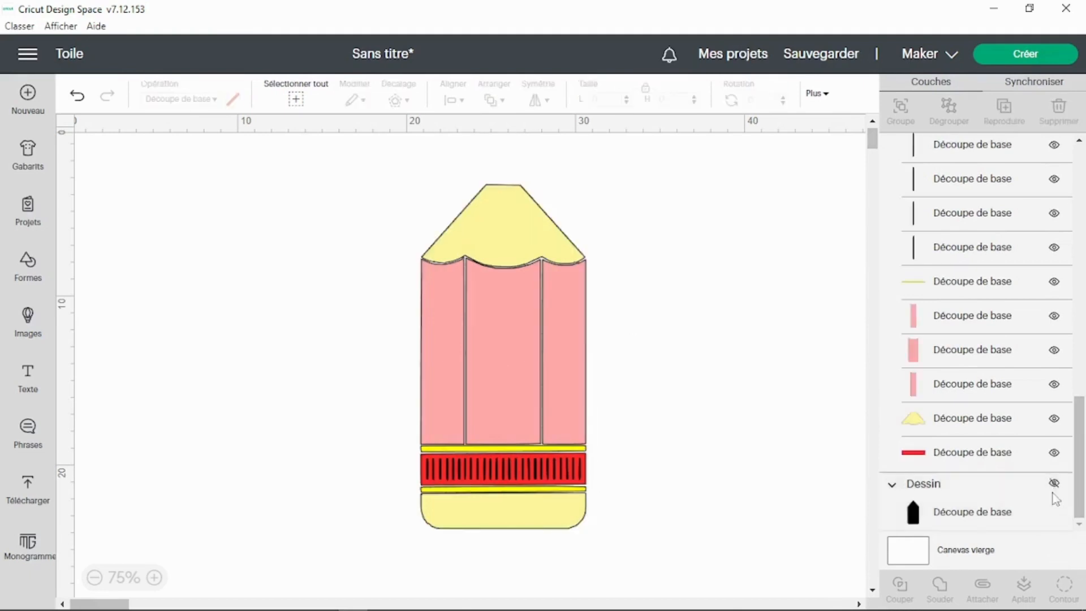
Ungroup the coloured pieces and hide the red band behind the hatch marks.
{"action": "left_click", "coordinate": [484, 219]}
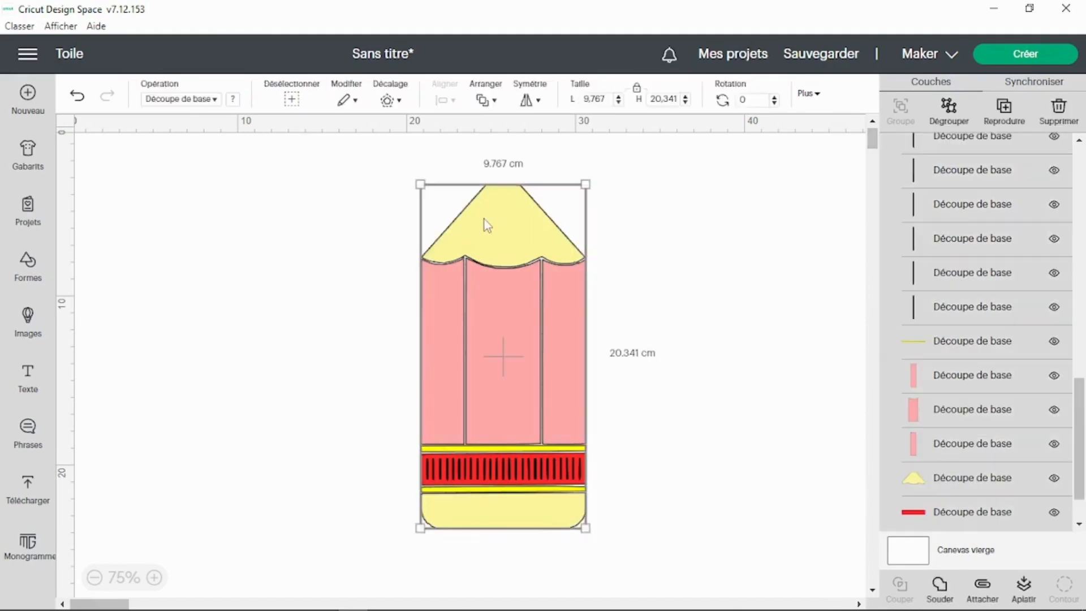
{"action": "left_click", "coordinate": [959, 116]}
{"action": "left_click", "coordinate": [1025, 434]}
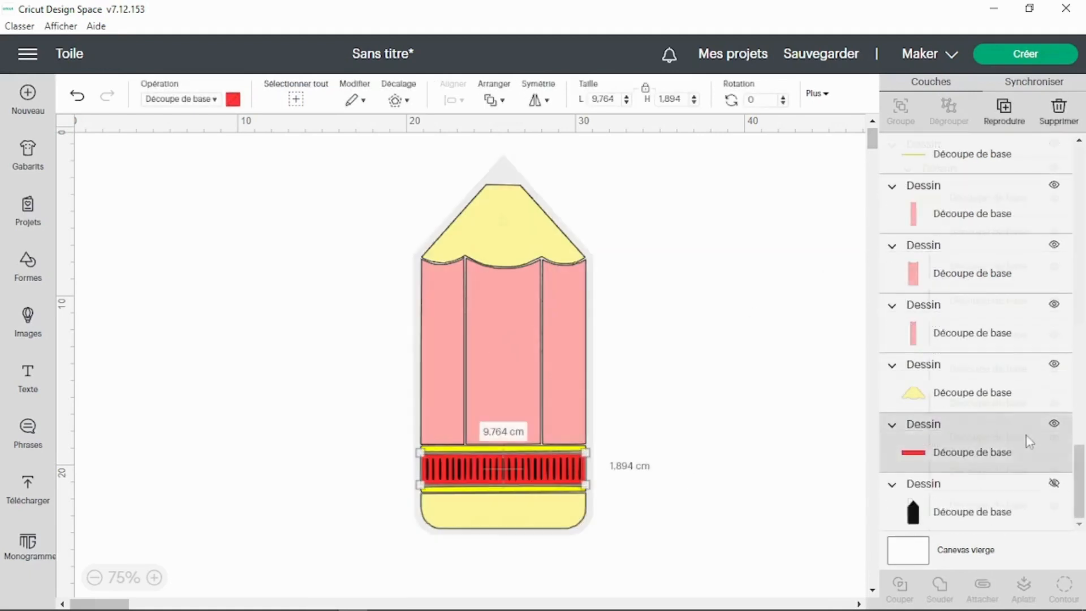
{"action": "left_click", "coordinate": [1054, 424]}
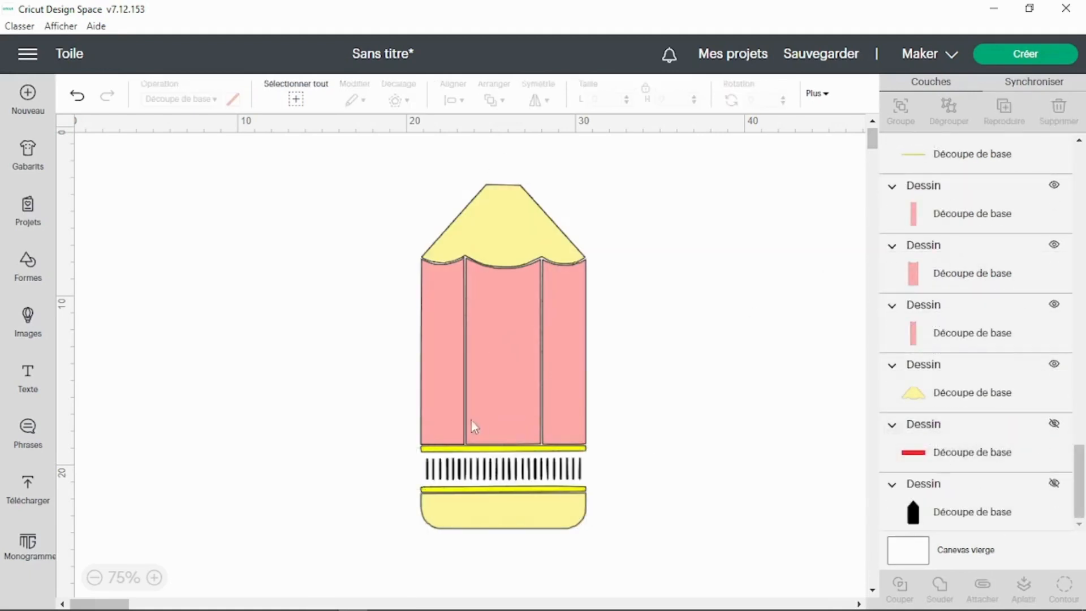
Weld all the hatch marks into one shape and slice it out of the redisplayed red band.
{"action": "left_click_drag", "start_coordinate": [358, 464], "coordinate": [618, 474]}
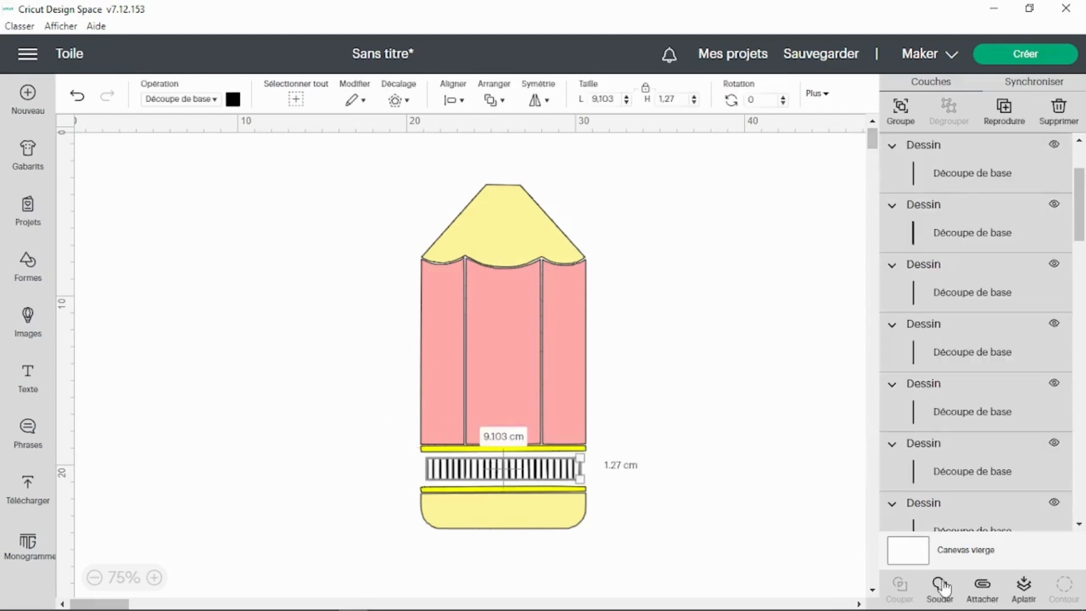
{"action": "left_click", "coordinate": [759, 489]}
{"action": "scroll", "coordinate": [921, 187], "scroll_direction": "up", "scroll_amount": 2}
{"action": "left_click", "coordinate": [922, 175]}
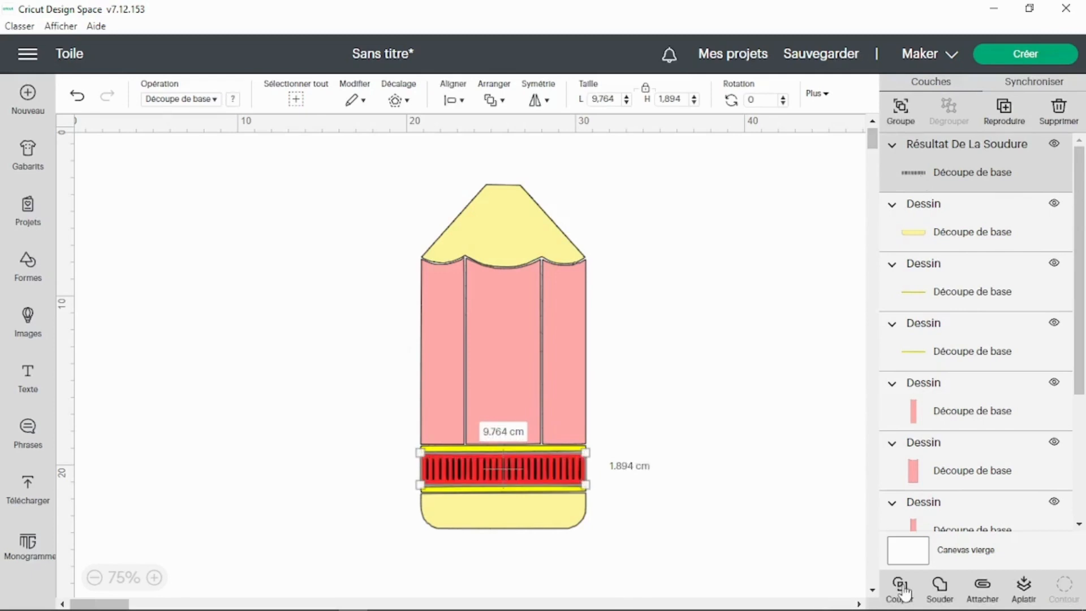
{"action": "left_click", "coordinate": [901, 588]}
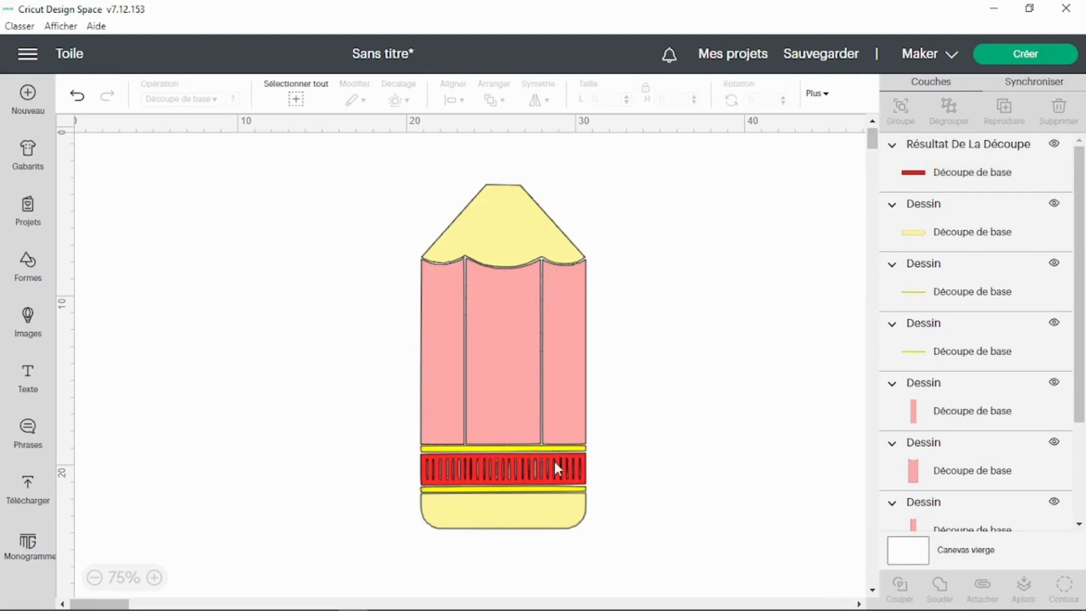
Make the hidden black silhouette layer visible again behind the coloured pencil pieces.
{"action": "scroll", "coordinate": [1055, 490], "scroll_direction": "down", "scroll_amount": 3}
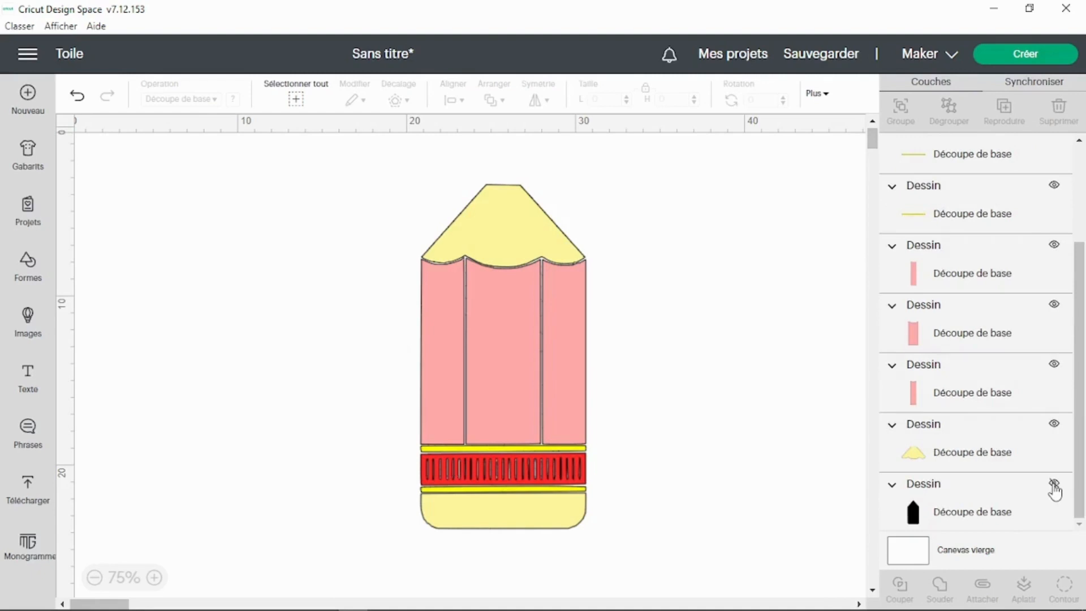
{"action": "left_click", "coordinate": [1055, 486]}
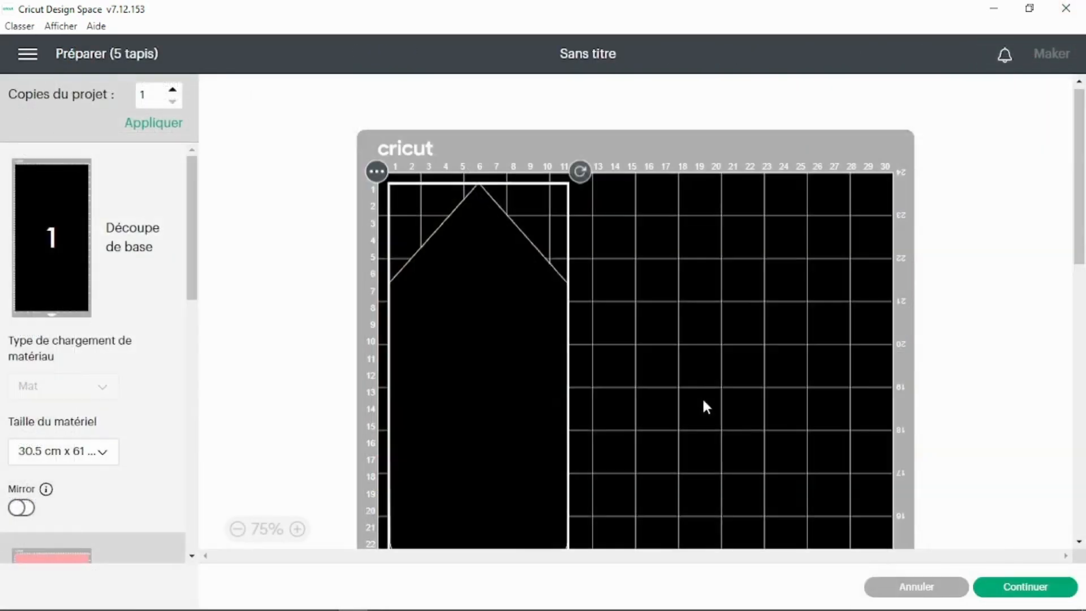
Review the cutting mats for the black, pink, red, light yellow and bright yellow pieces to check how the shapes are laid out.
{"action": "scroll", "coordinate": [470, 447], "scroll_direction": "down", "scroll_amount": 10}
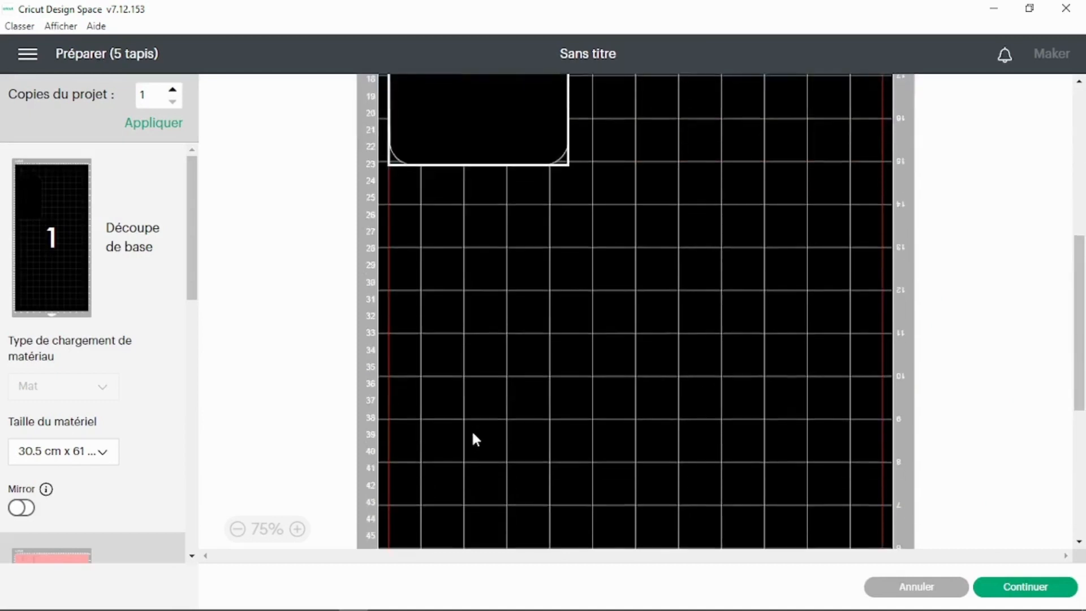
{"action": "scroll", "coordinate": [97, 301], "scroll_direction": "down", "scroll_amount": 5}
{"action": "scroll", "coordinate": [97, 300], "scroll_direction": "up", "scroll_amount": 3}
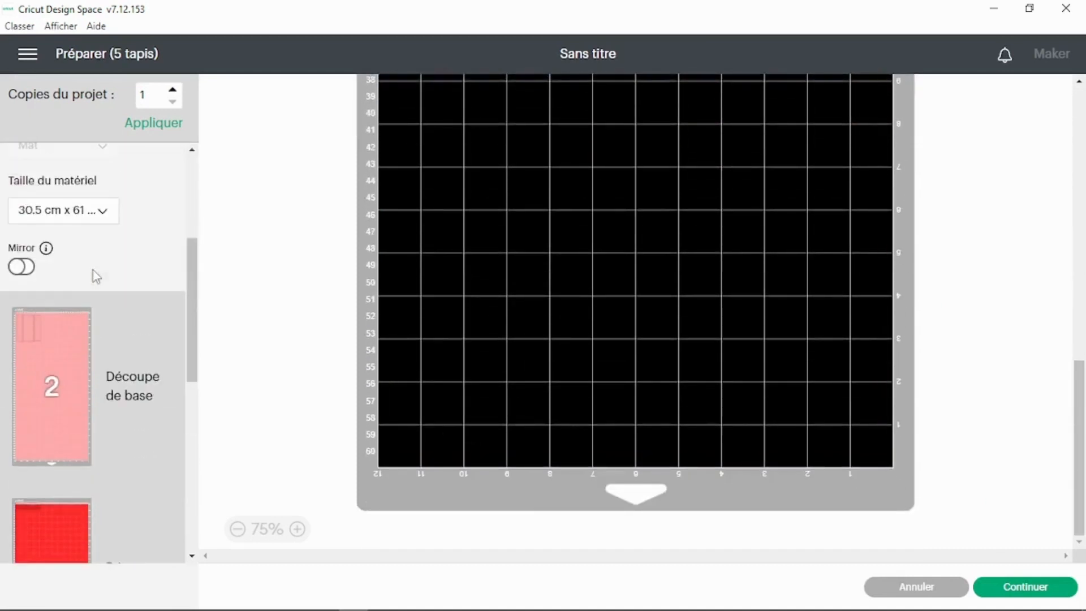
{"action": "left_click", "coordinate": [26, 347]}
{"action": "scroll", "coordinate": [52, 362], "scroll_direction": "down", "scroll_amount": 4}
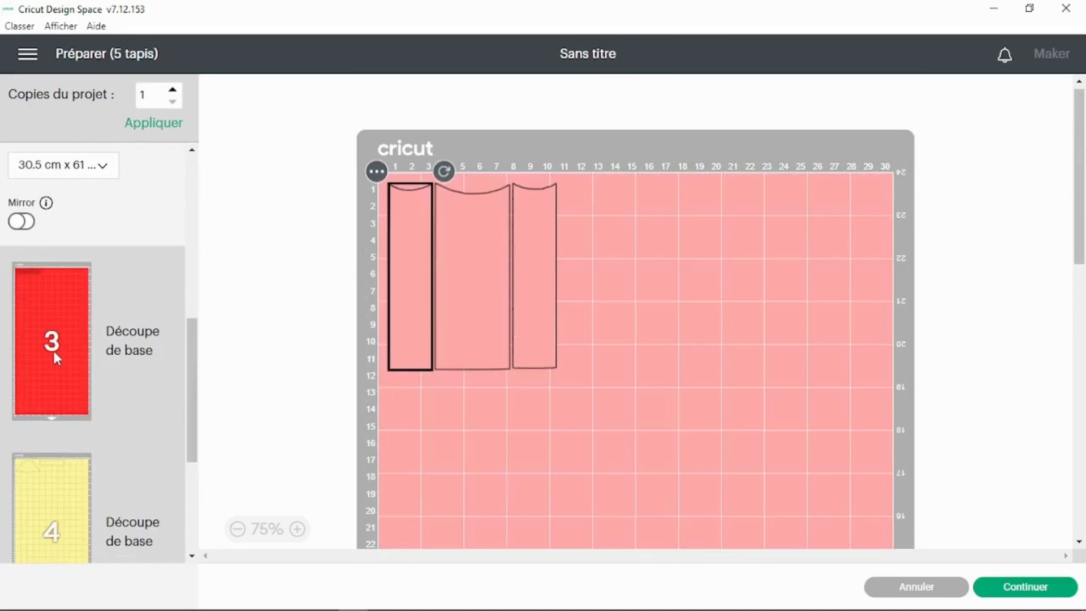
{"action": "left_click", "coordinate": [53, 351]}
{"action": "scroll", "coordinate": [131, 374], "scroll_direction": "down", "scroll_amount": 3}
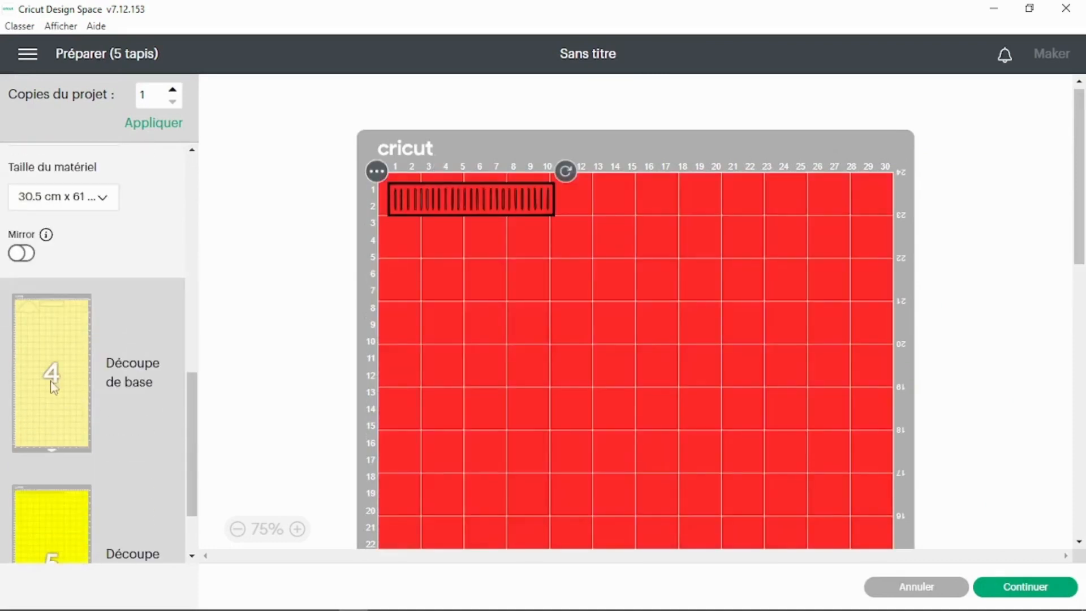
{"action": "left_click", "coordinate": [52, 385]}
{"action": "scroll", "coordinate": [136, 376], "scroll_direction": "down", "scroll_amount": 2}
{"action": "left_click", "coordinate": [66, 449]}
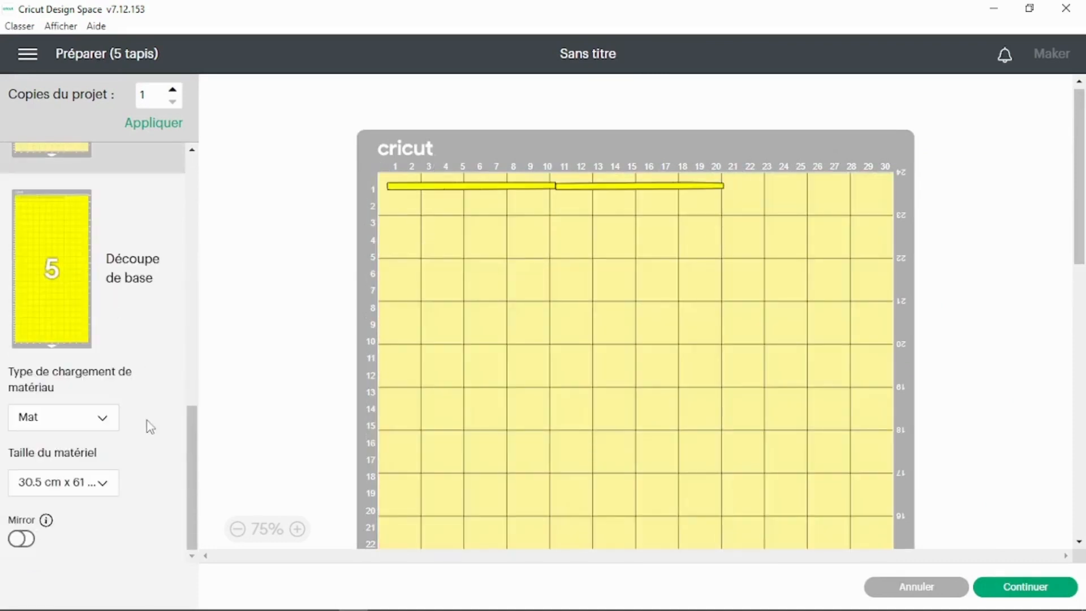
{"action": "scroll", "coordinate": [139, 430], "scroll_direction": "up", "scroll_amount": 2}
{"action": "scroll", "coordinate": [139, 431], "scroll_direction": "up", "scroll_amount": 3}
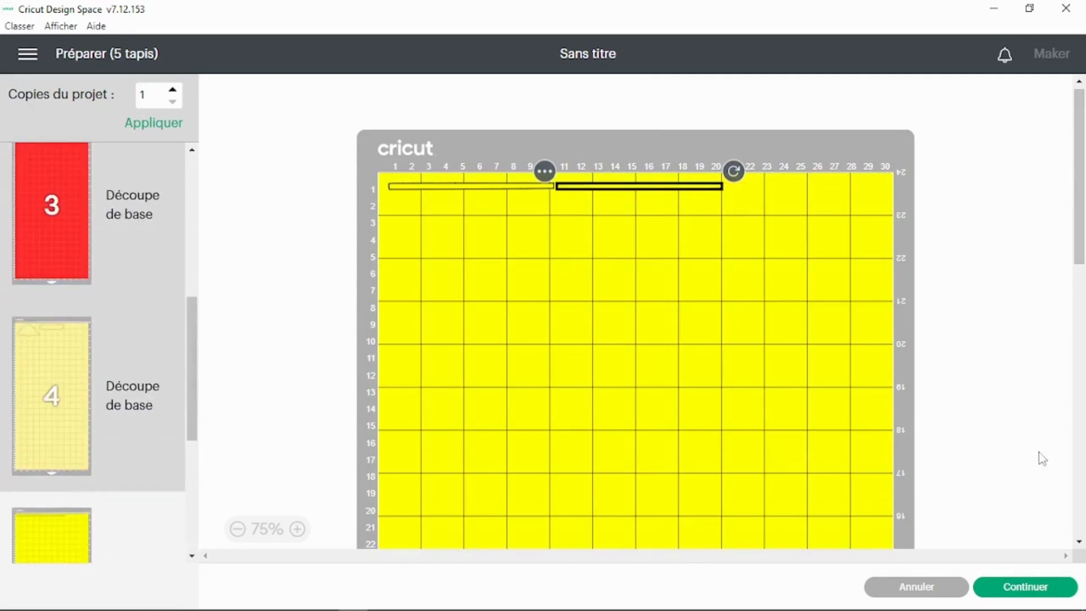